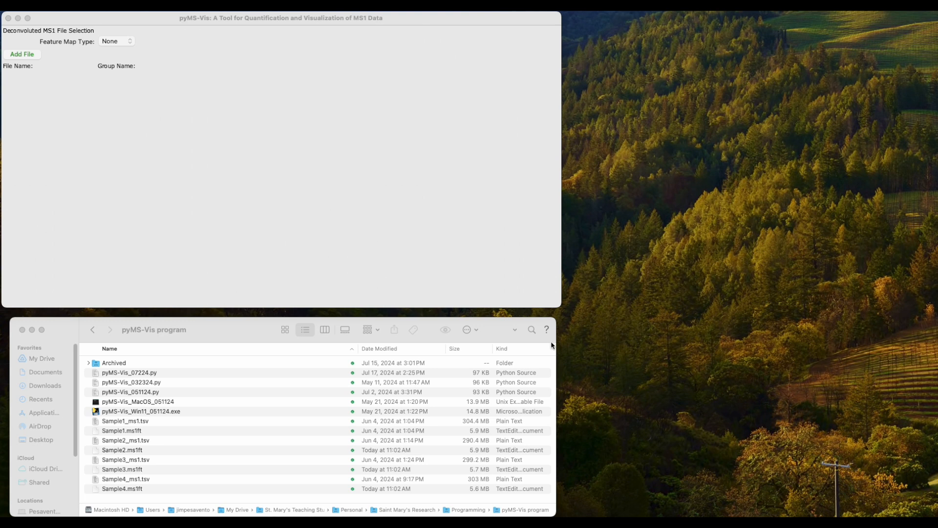
Step: Add the files Sample1_ms1.tsv through Sample4_ms1.tsv and set the feature map type to .ms1ft
{"action": "left_click", "coordinate": [387, 255]}
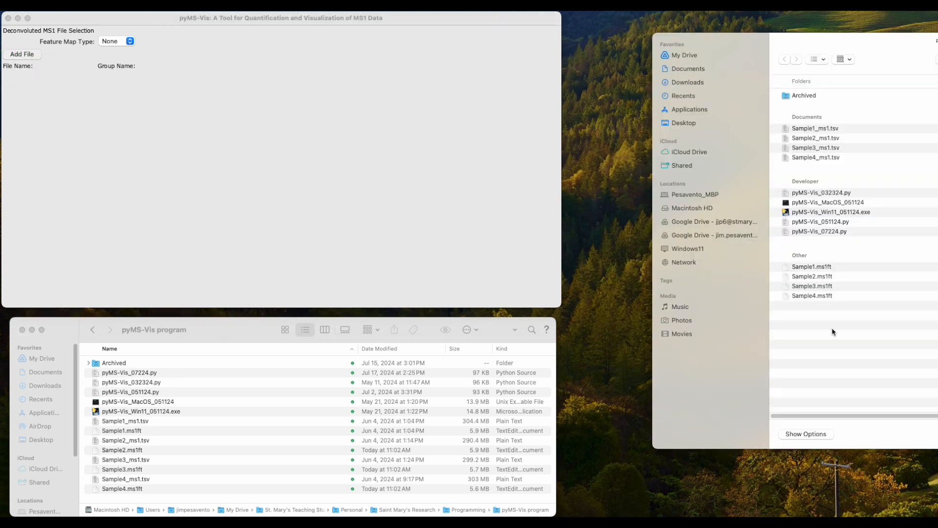
{"action": "left_click_drag", "start_coordinate": [867, 45], "coordinate": [475, 44]}
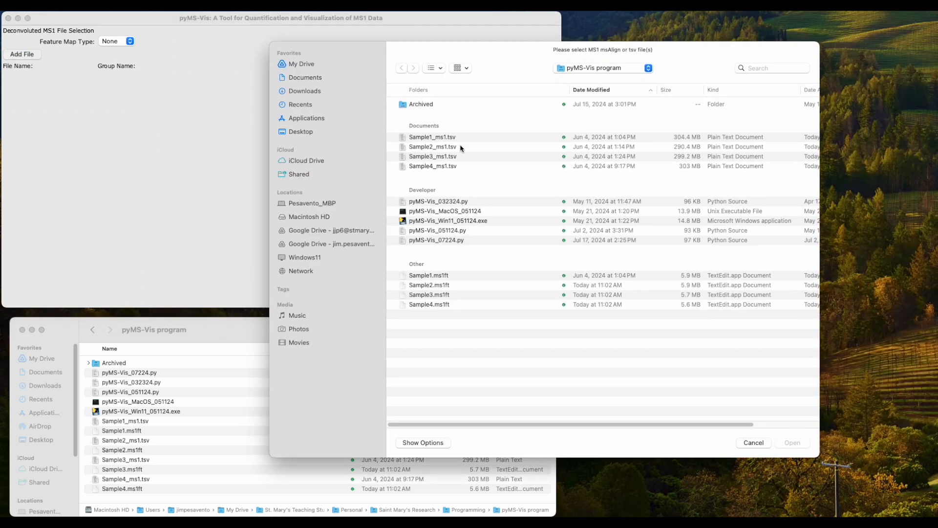
{"action": "left_click", "coordinate": [455, 138]}
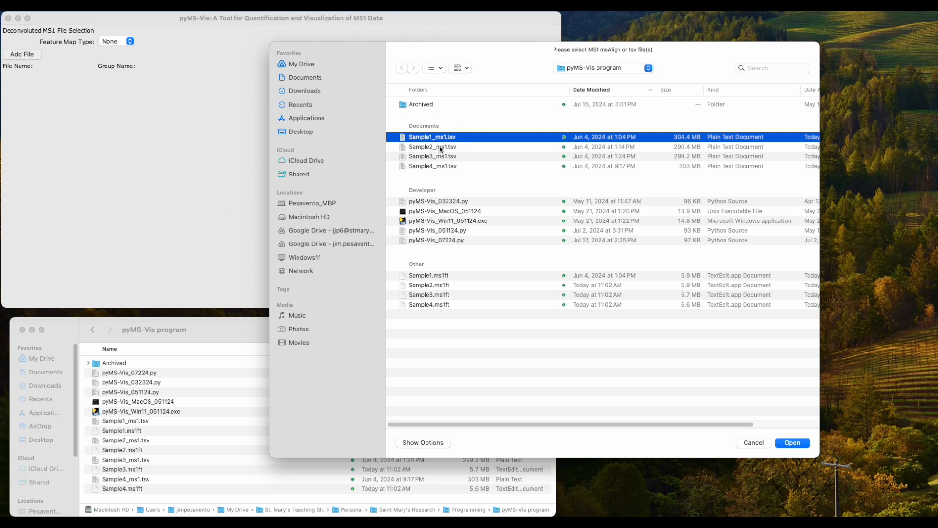
{"action": "left_click", "coordinate": [441, 149]}
{"action": "left_click", "coordinate": [450, 140]}
{"action": "left_click", "coordinate": [445, 167], "text": "shift"}
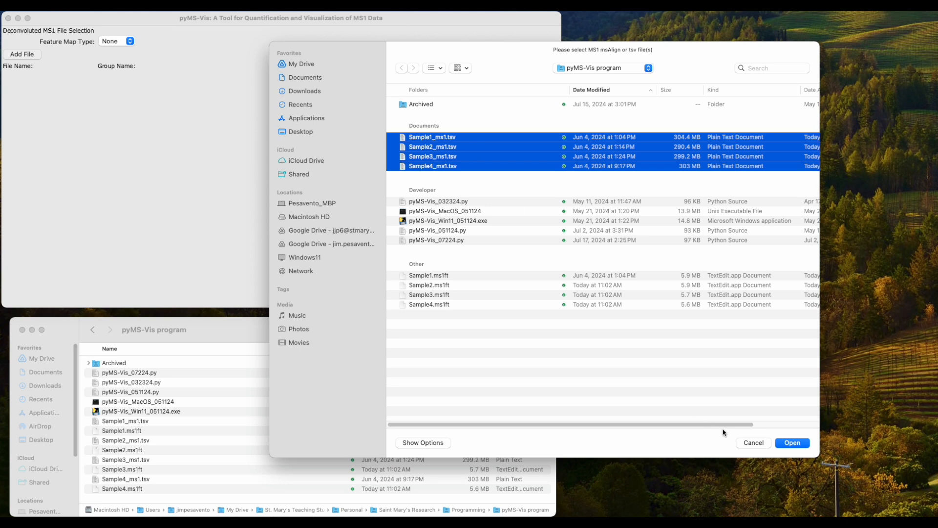
{"action": "left_click", "coordinate": [792, 442]}
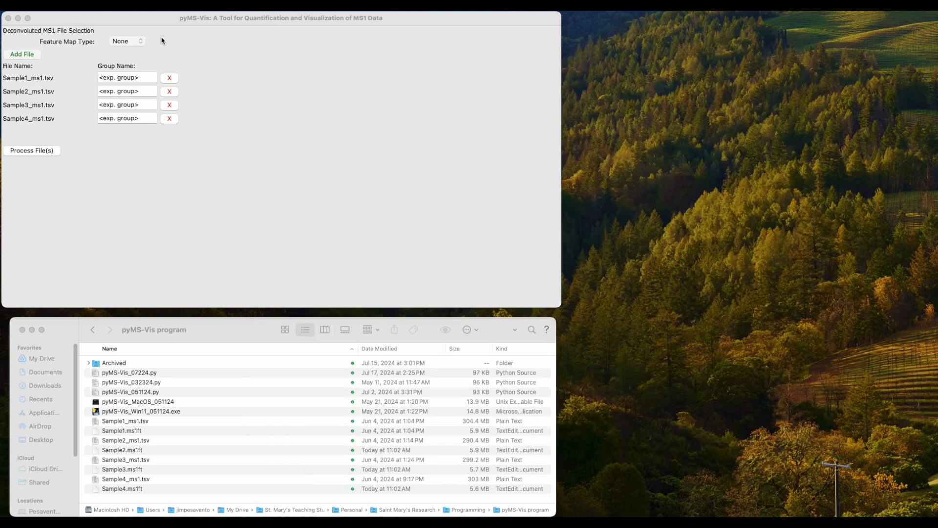
{"action": "left_click", "coordinate": [142, 42]}
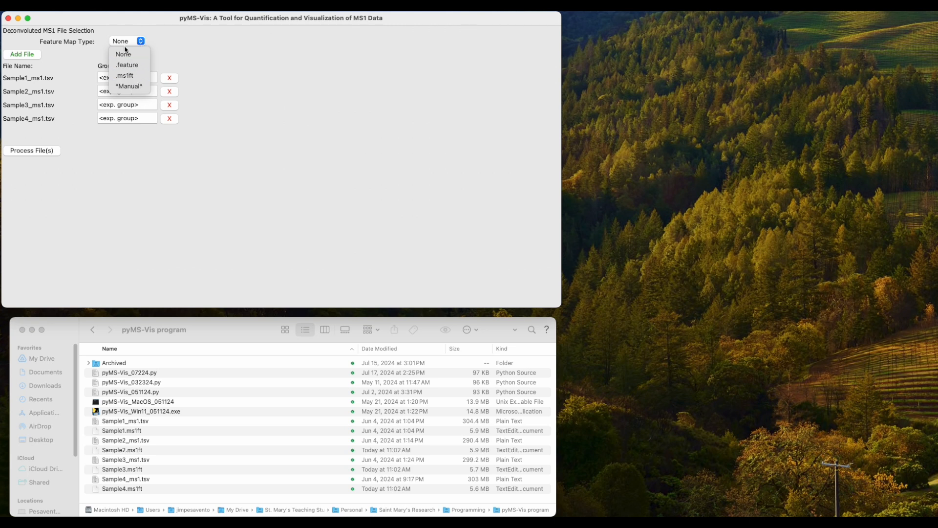
{"action": "left_click", "coordinate": [134, 79]}
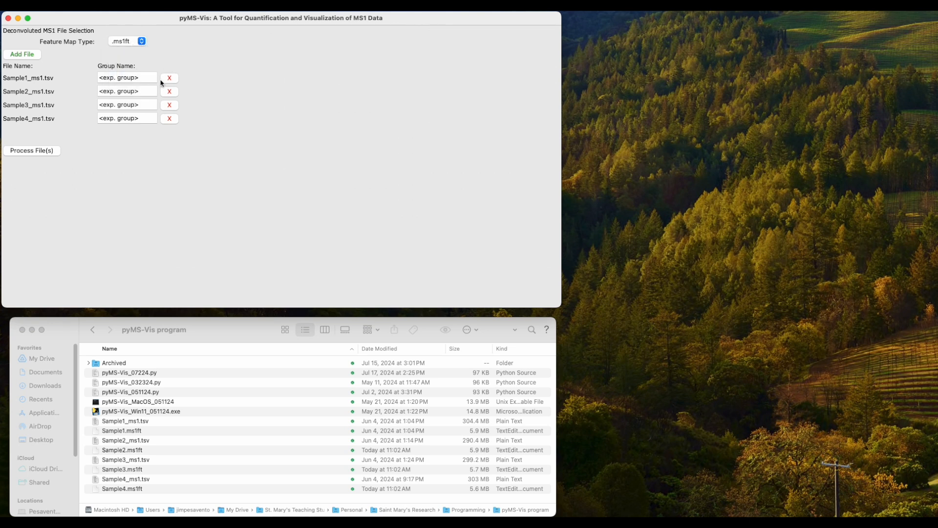
Step: Name the groups of Sample1 to Sample4 as 1, 2, 3 and 4 respectively and process the files
{"action": "triple_click", "coordinate": [143, 78]}
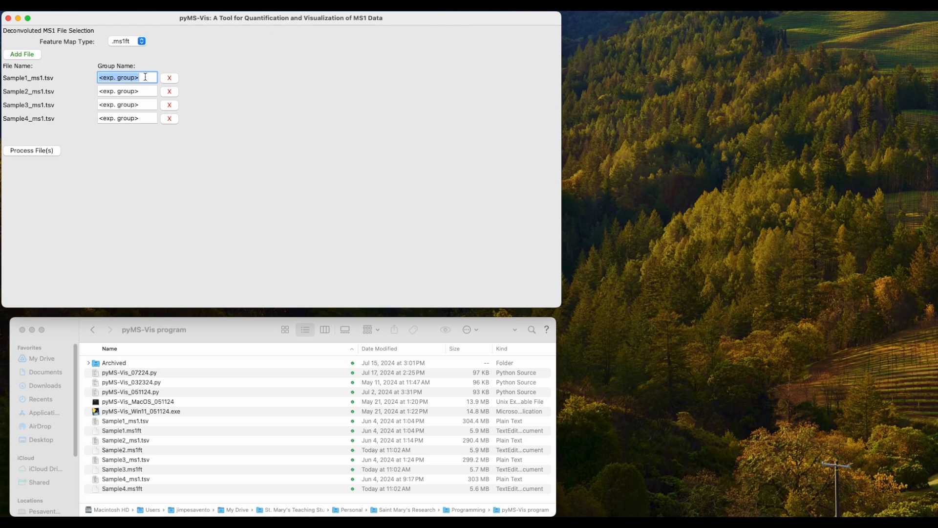
{"action": "type", "text": "1"}
{"action": "key", "text": "Tab"}
{"action": "type", "text": "2"}
{"action": "key", "text": "Tab"}
{"action": "type", "text": "3"}
{"action": "left_click", "coordinate": [145, 118]}
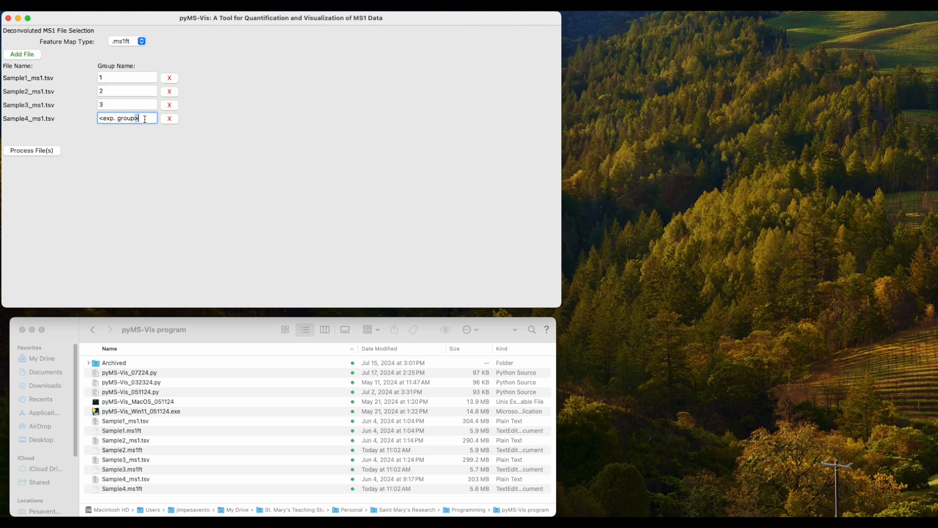
{"action": "key", "text": "shift+Left"}
{"action": "key", "text": "shift+Left"}
{"action": "key", "text": "shift+Left"}
{"action": "key", "text": "shift+Left"}
{"action": "key", "text": "shift+Left"}
{"action": "key", "text": "shift+Left"}
{"action": "key", "text": "shift+Left"}
{"action": "key", "text": "shift+Left"}
{"action": "key", "text": "shift+Left"}
{"action": "key", "text": "shift+Left"}
{"action": "key", "text": "shift+Left"}
{"action": "key", "text": "shift+Left"}
{"action": "type", "text": "4"}
{"action": "left_click", "coordinate": [41, 155]}
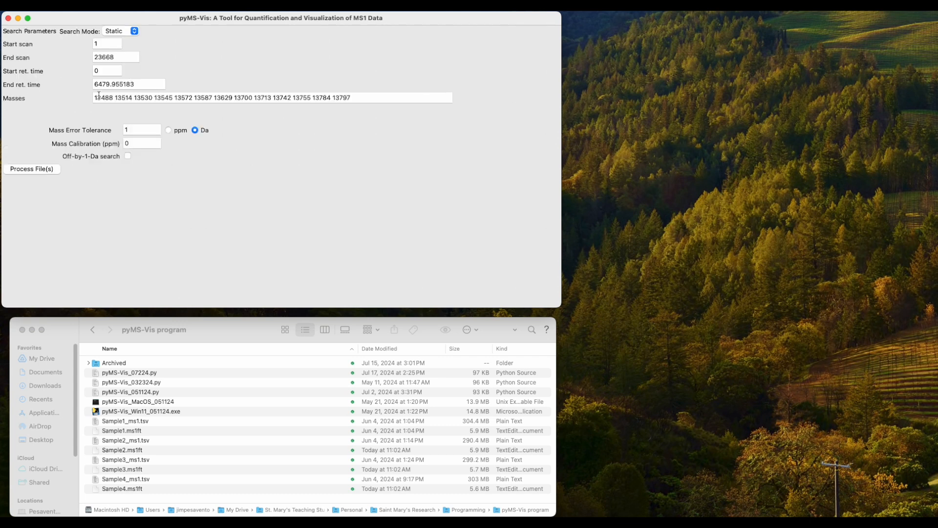
Step: Replace the search masses with 5338.07,5352.085,5366.1,5380.115,5394.13,5408.145,5422.16,5436.175,5450.19
{"action": "left_click", "coordinate": [356, 98]}
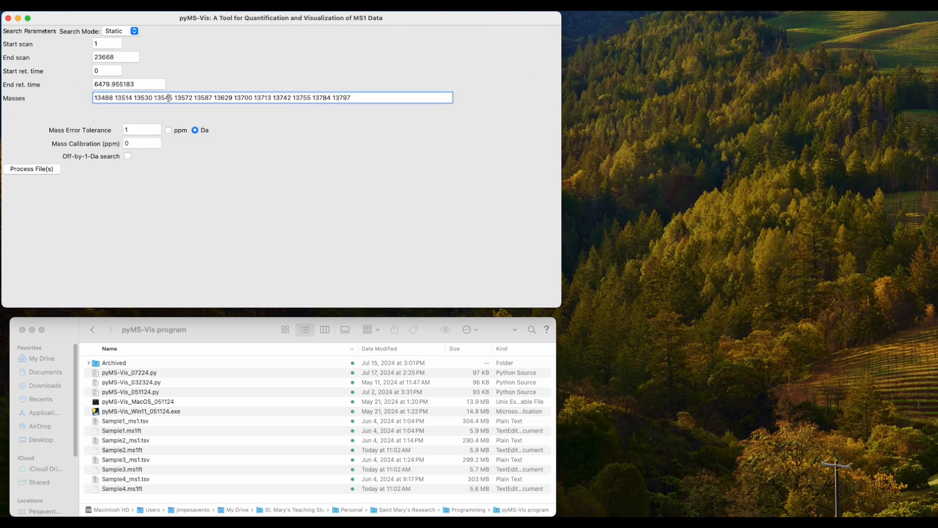
{"action": "mouse_move", "coordinate": [855, 515]}
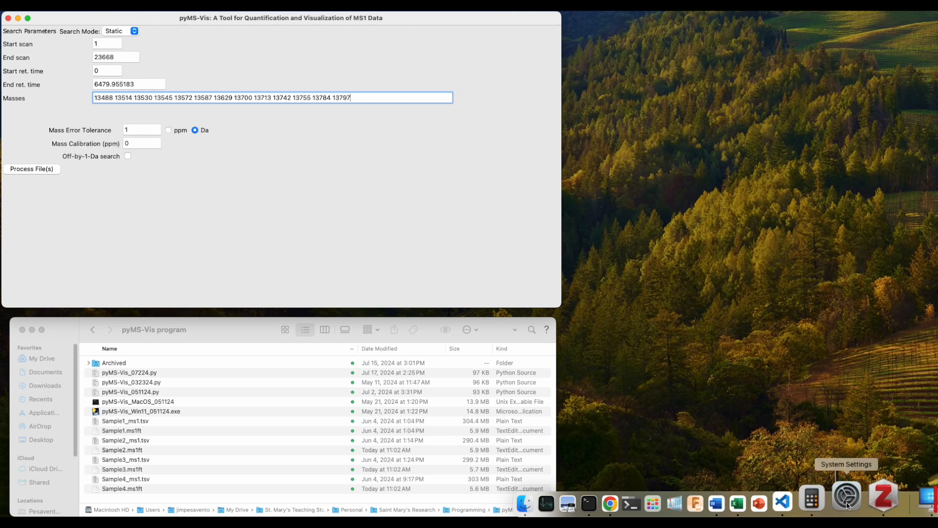
{"action": "left_click", "coordinate": [792, 502]}
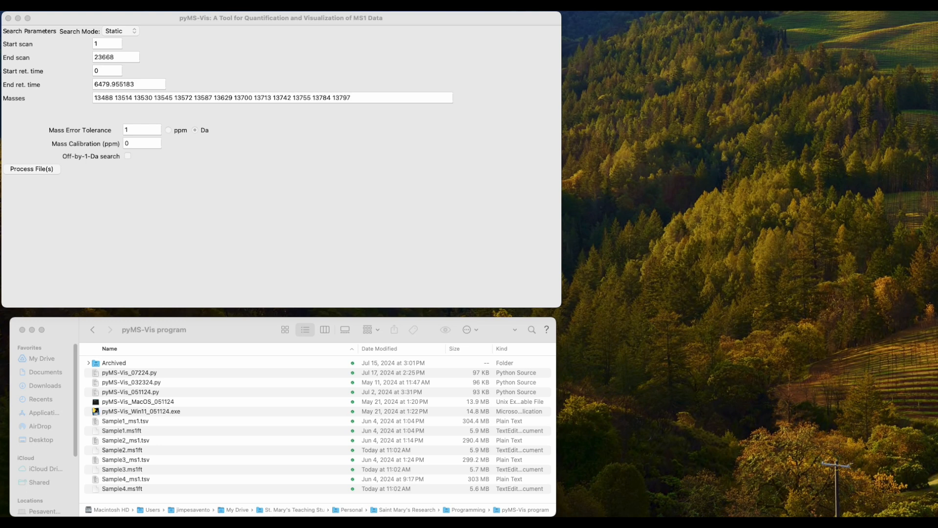
{"action": "left_click", "coordinate": [368, 101]}
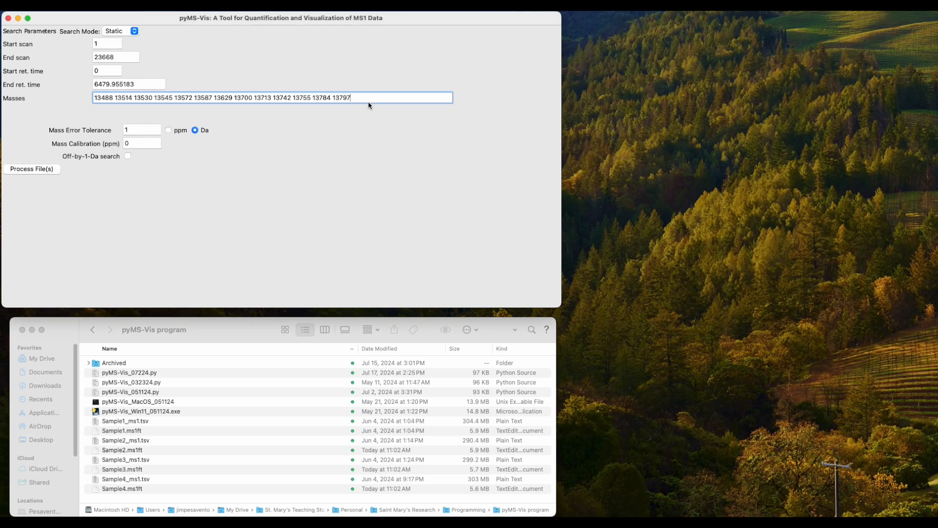
{"action": "triple_click", "coordinate": [368, 101]}
{"action": "type", "text": "5338.07,5352.085,5366.1,5380.115,5394.13,5408.145,5422.16,5436.175,5450.19"}
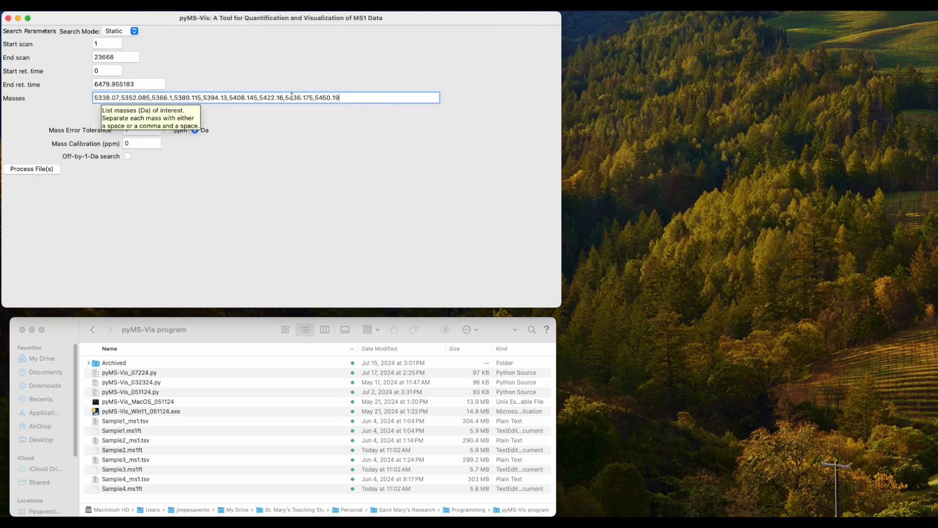
{"action": "left_click", "coordinate": [112, 97]}
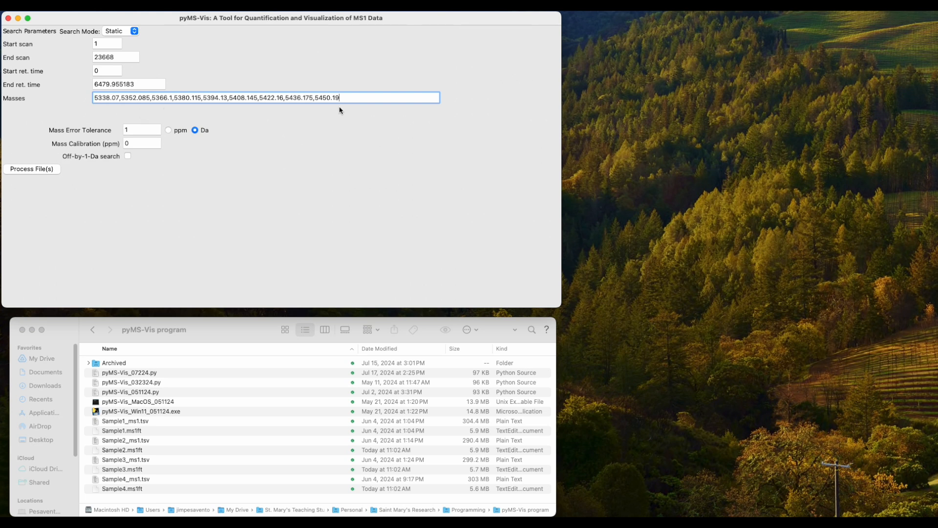
Step: Set the mass error tolerance to 20 ppm and the mass calibration to 12.5 ppm
{"action": "left_click", "coordinate": [137, 130]}
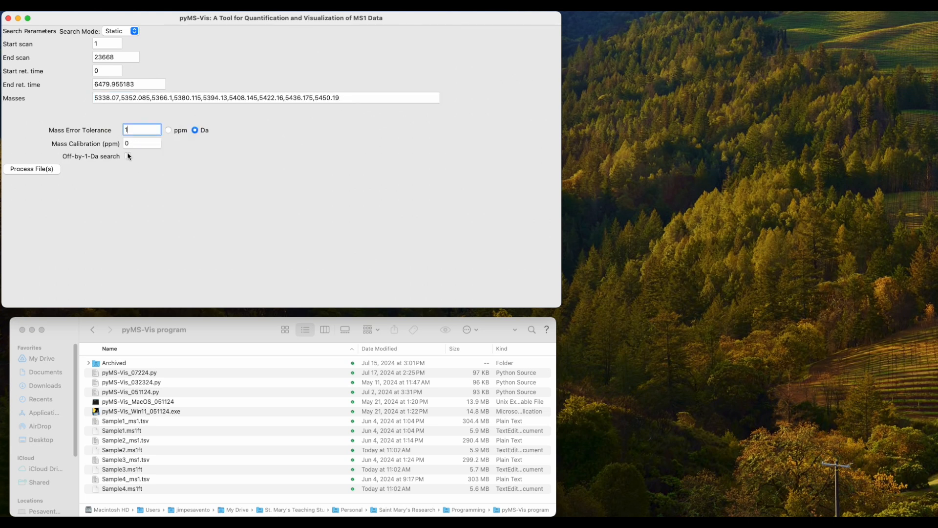
{"action": "left_click", "coordinate": [168, 130]}
{"action": "double_click", "coordinate": [135, 129]}
{"action": "type", "text": "20"}
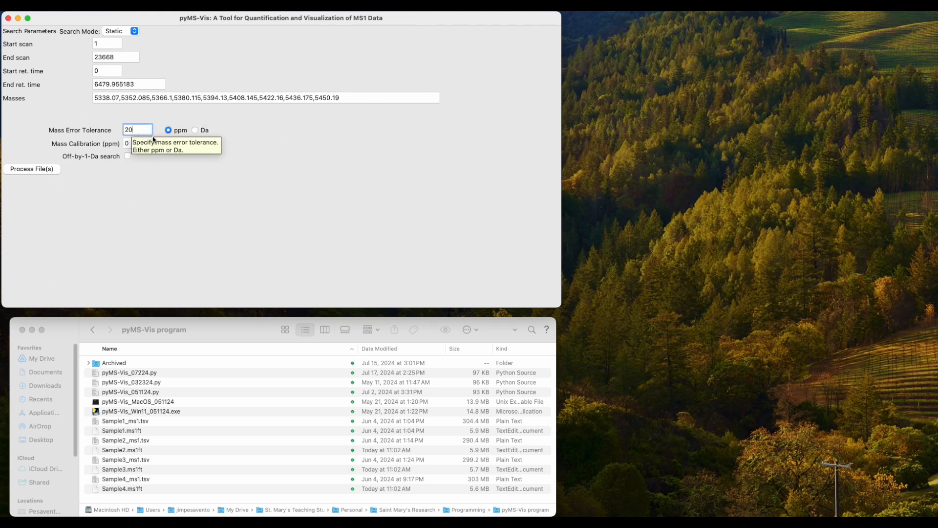
{"action": "key", "text": "Tab"}
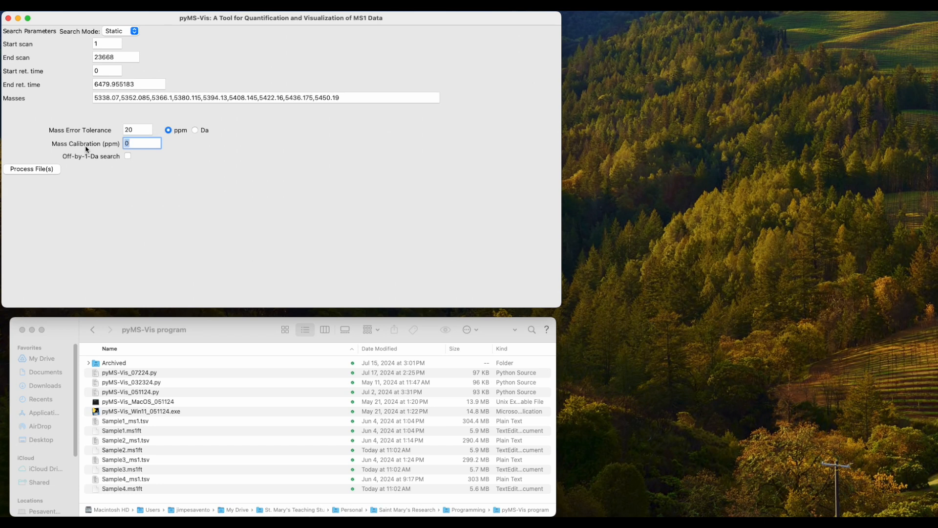
{"action": "type", "text": "12.5"}
Step: Process the files with these search parameters and calculate the averages and standard deviations
{"action": "left_click", "coordinate": [864, 145]}
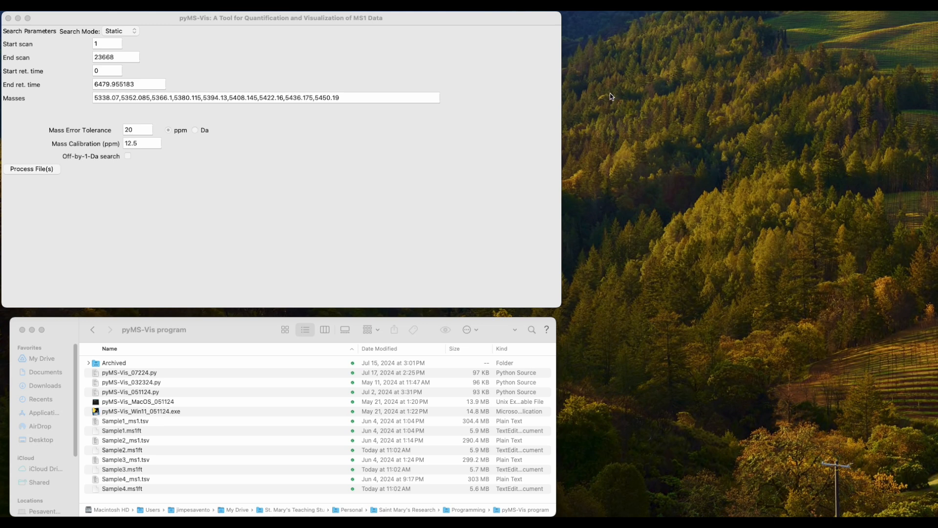
{"action": "left_click", "coordinate": [471, 55]}
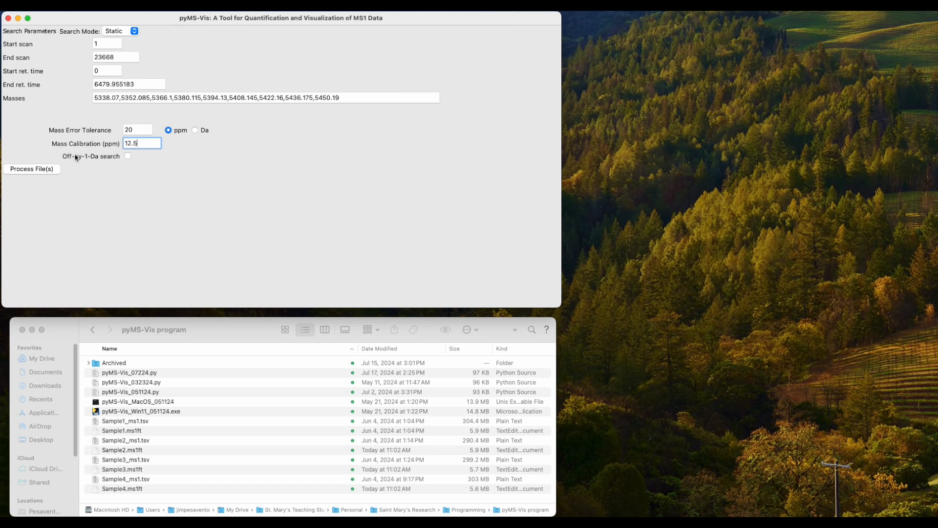
{"action": "left_click", "coordinate": [44, 172]}
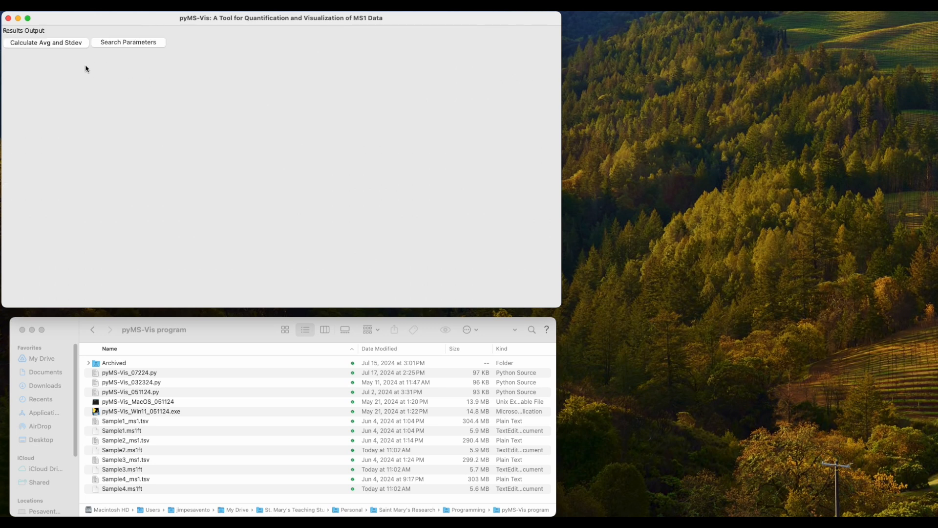
{"action": "left_click", "coordinate": [67, 45]}
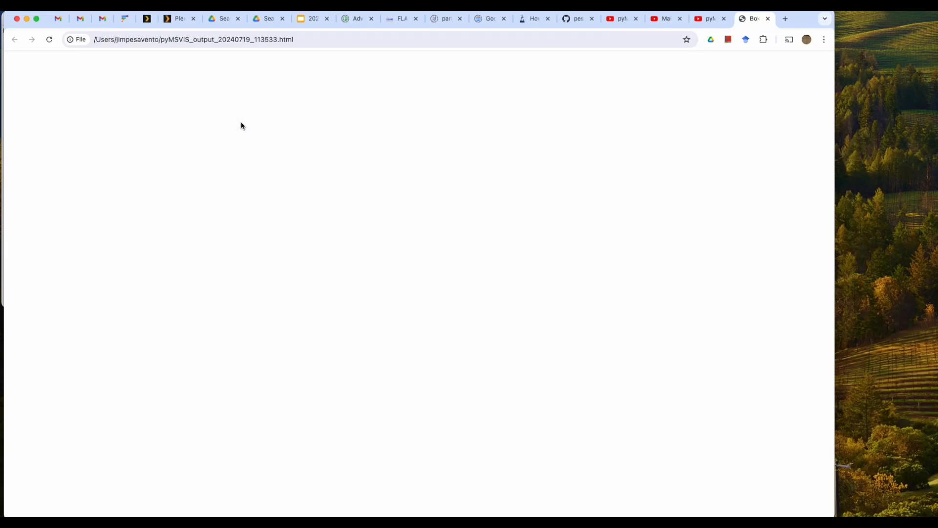
Step: Move the Bokeh plot into its own browser window, minimise the original browser window and zoom the page out two levels
{"action": "left_click_drag", "start_coordinate": [751, 19], "coordinate": [755, 62]}
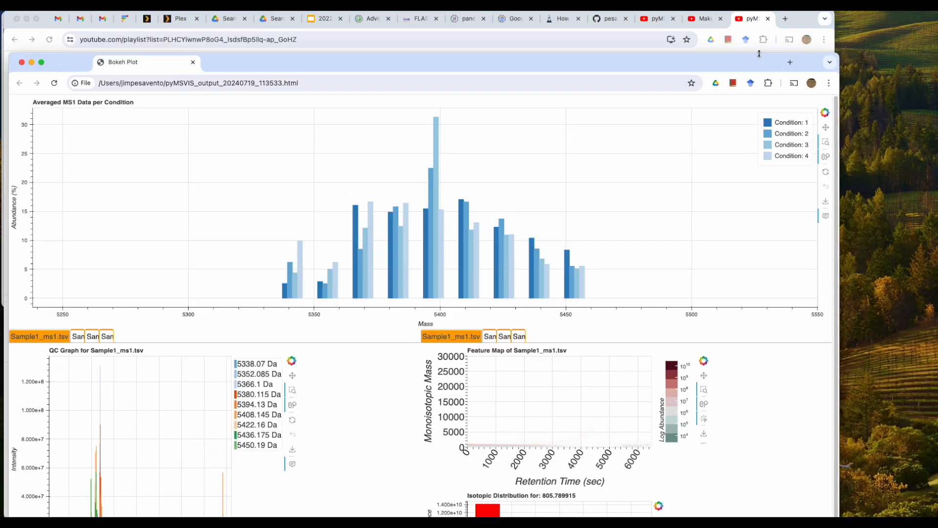
{"action": "left_click", "coordinate": [27, 19]}
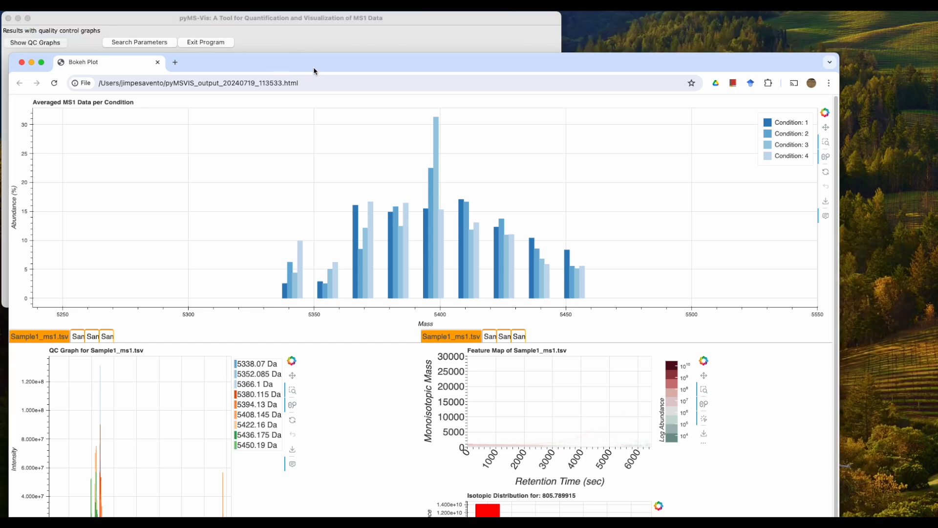
{"action": "left_click_drag", "start_coordinate": [330, 63], "coordinate": [335, 19]}
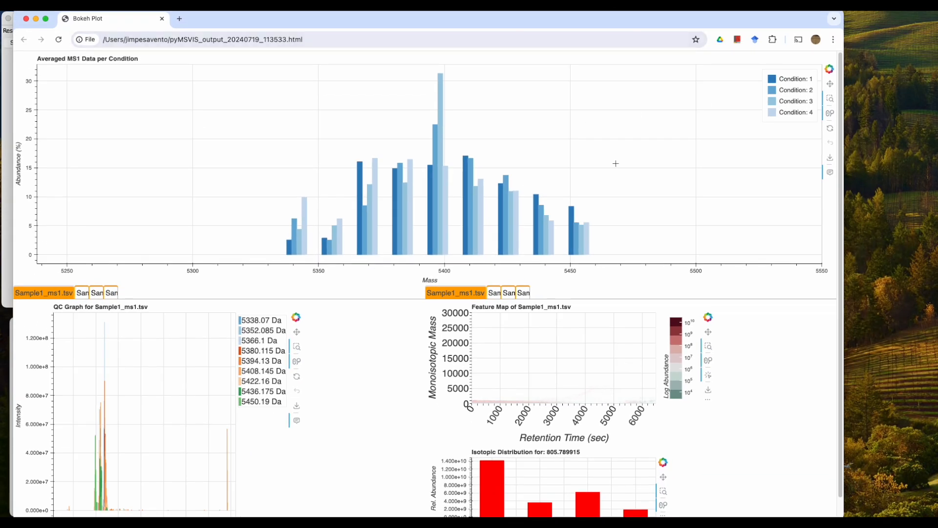
{"action": "key", "text": "super+minus"}
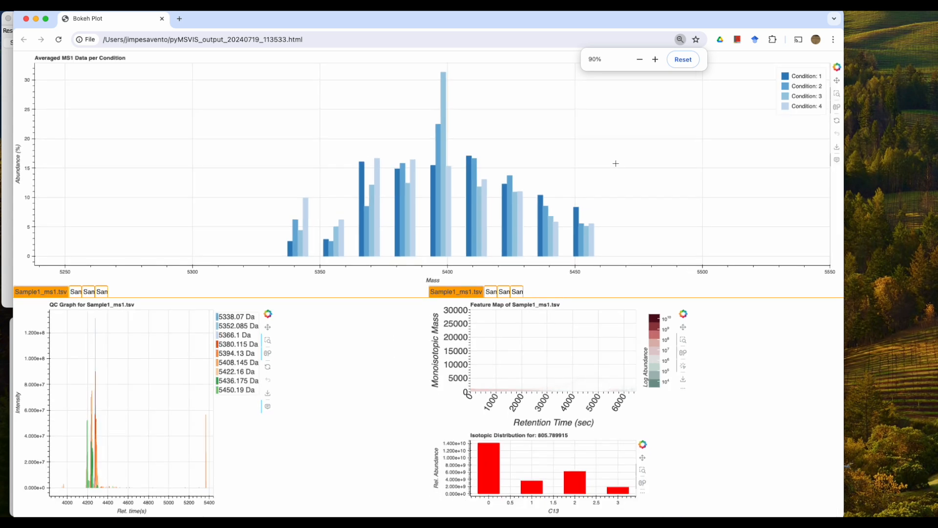
{"action": "key", "text": "super+minus"}
{"action": "left_click_drag", "start_coordinate": [760, 26], "coordinate": [773, 21]}
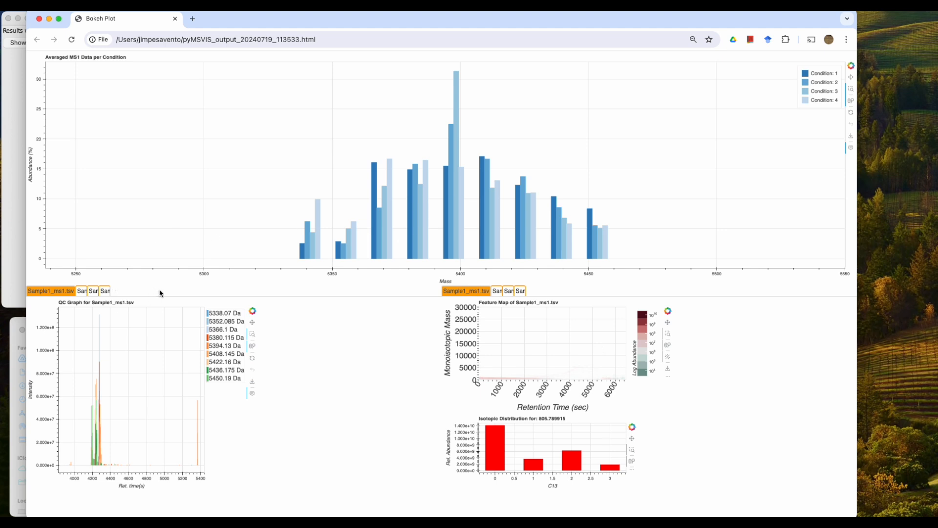
Step: Switch to pyMS-Vis, reopen its search parameters, and return to the Bokeh plot in the browser
{"action": "left_click", "coordinate": [16, 198]}
{"action": "left_click", "coordinate": [137, 42]}
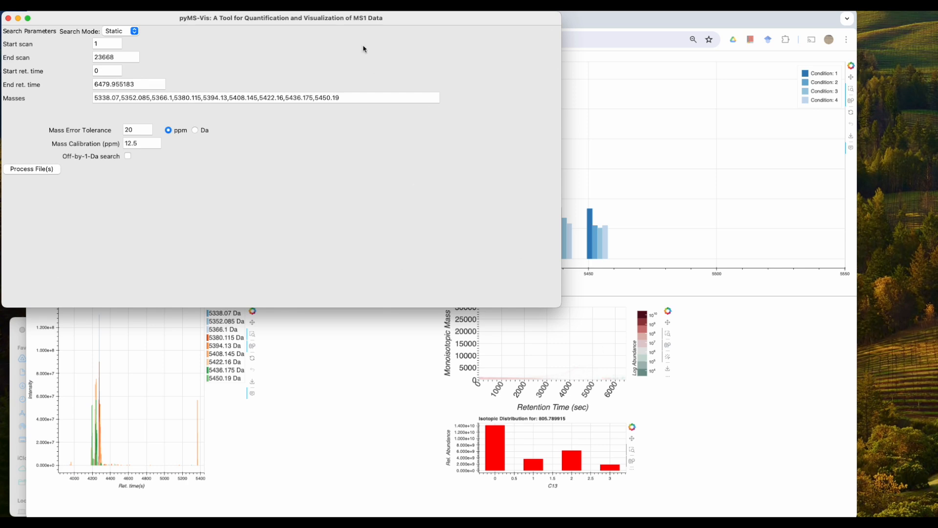
{"action": "left_click", "coordinate": [588, 19]}
Step: Show the QC graphs of Sample2, Sample3 and Sample4, and inspect the bars of the averaged MS1 abundance chart
{"action": "left_click", "coordinate": [82, 291]}
{"action": "left_click", "coordinate": [94, 292]}
{"action": "left_click", "coordinate": [105, 291]}
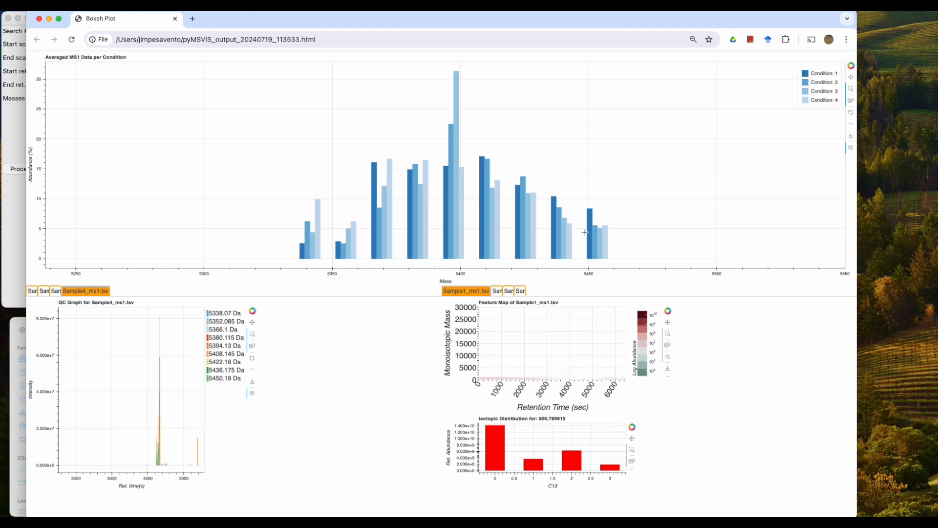
{"action": "mouse_move", "coordinate": [386, 238]}
{"action": "mouse_move", "coordinate": [301, 249]}
{"action": "mouse_move", "coordinate": [348, 249]}
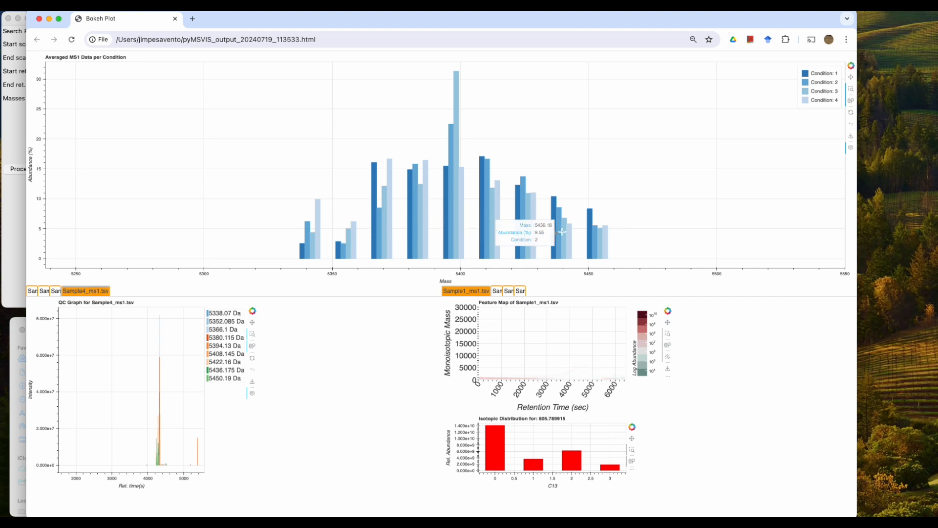
Step: Enlarge the main peak cluster around 4200–4350 s in the QC graphs of Sample4, Sample1, Sample2 and Sample3, and return to Sample4
{"action": "left_click_drag", "start_coordinate": [151, 315], "coordinate": [171, 472]}
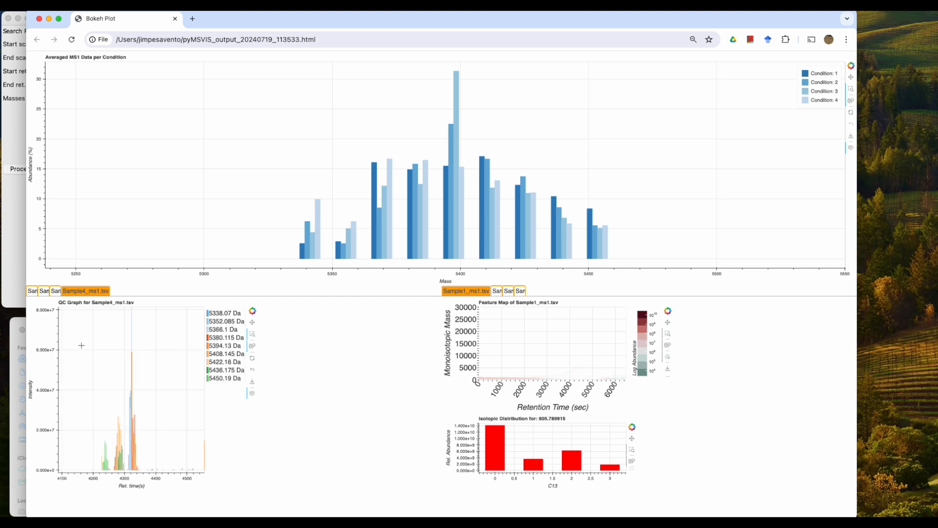
{"action": "left_click", "coordinate": [34, 290]}
{"action": "left_click_drag", "start_coordinate": [88, 313], "coordinate": [111, 470]}
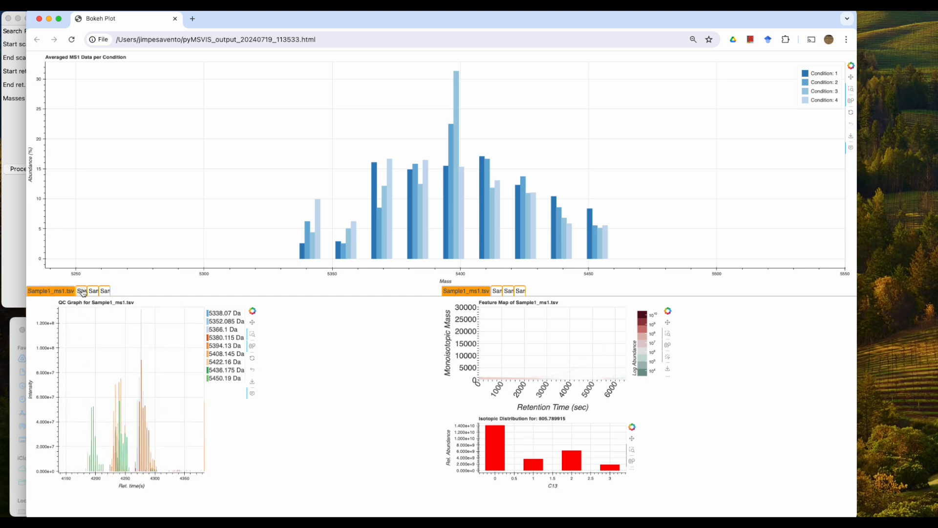
{"action": "left_click", "coordinate": [82, 292]}
{"action": "left_click_drag", "start_coordinate": [150, 358], "coordinate": [167, 467]}
{"action": "left_click", "coordinate": [93, 290]}
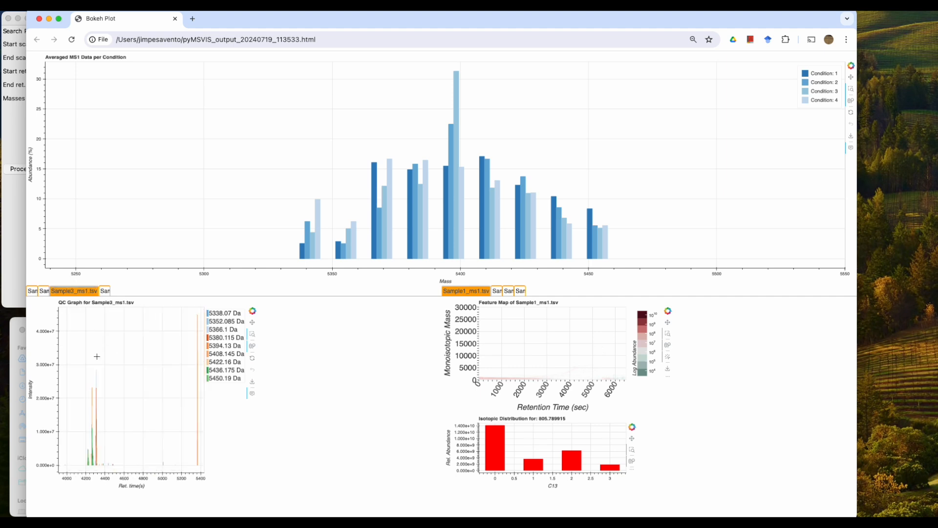
{"action": "left_click_drag", "start_coordinate": [84, 366], "coordinate": [109, 474]}
{"action": "left_click", "coordinate": [105, 291]}
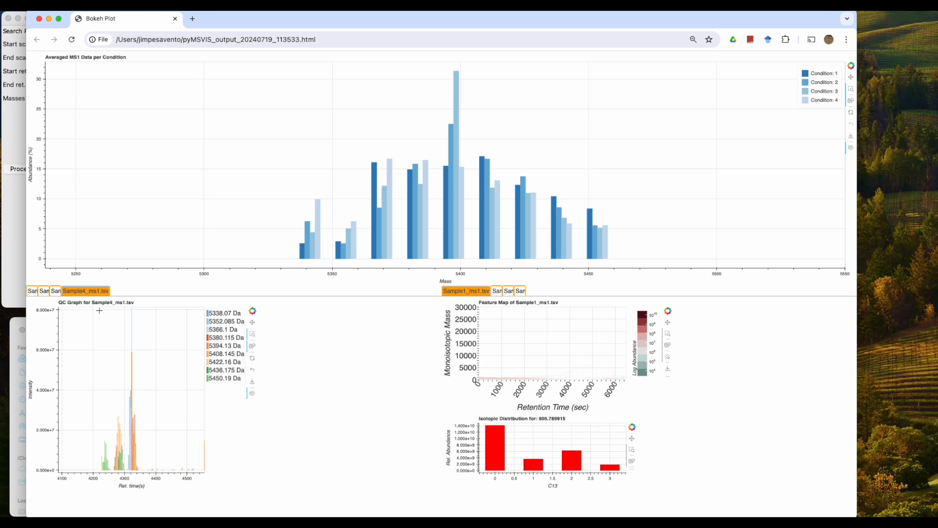
Step: Enlarge the peak cluster further in Sample4's QC graph, and compare it with the QC graphs of Sample3, Sample2 and Sample1
{"action": "left_click_drag", "start_coordinate": [94, 310], "coordinate": [165, 482]}
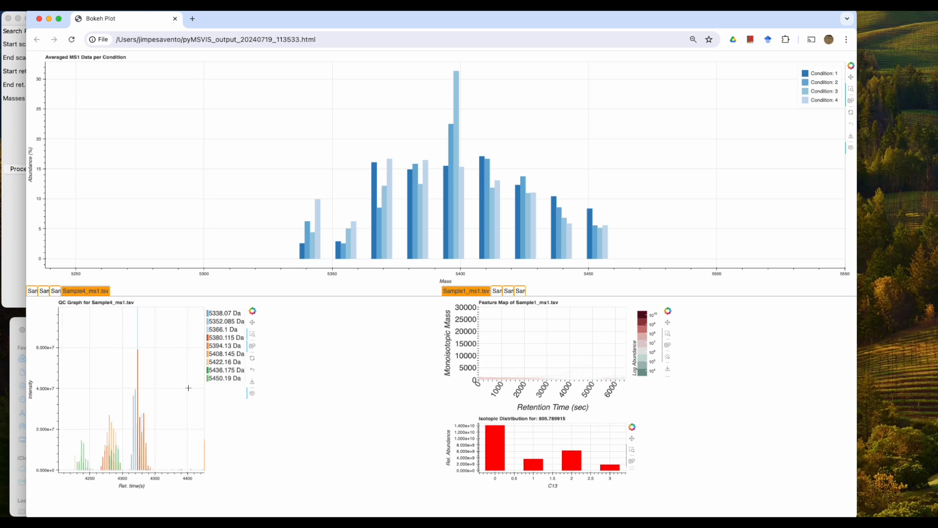
{"action": "left_click", "coordinate": [56, 292]}
{"action": "left_click", "coordinate": [45, 292]}
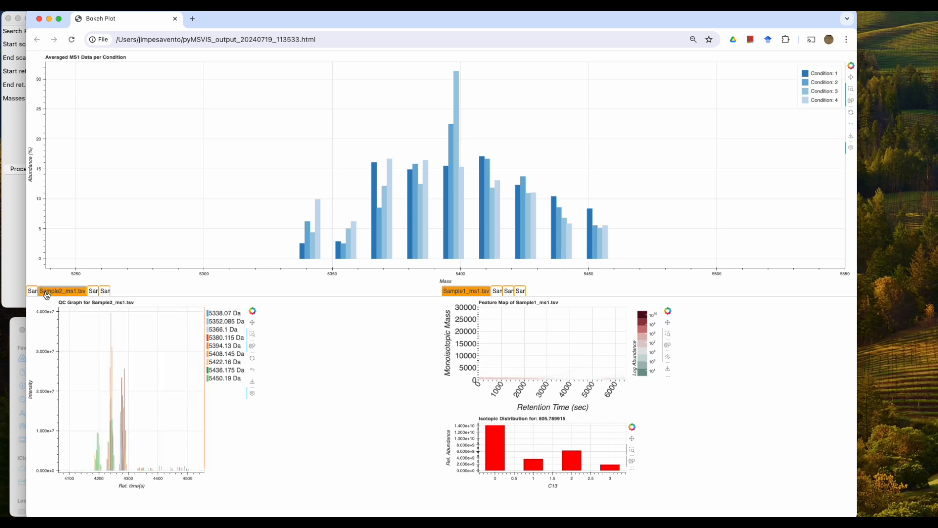
{"action": "left_click", "coordinate": [35, 292]}
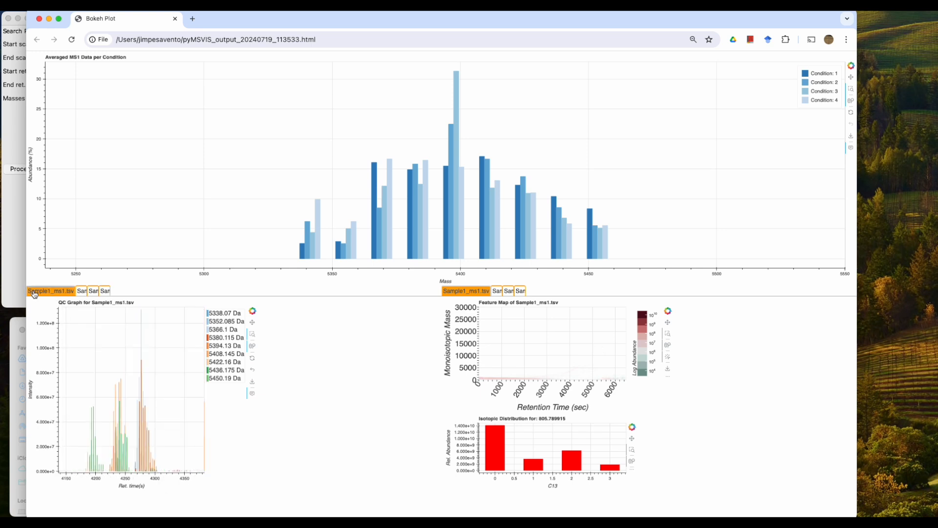
Step: Enlarge the peaks around 4200–4350 s in Sample2's QC graph and hide the traces from 5338.07 Da to 5422.16 Da
{"action": "left_click", "coordinate": [81, 293]}
{"action": "left_click_drag", "start_coordinate": [91, 342], "coordinate": [145, 474]}
{"action": "left_click", "coordinate": [224, 313]}
{"action": "left_click", "coordinate": [222, 329]}
{"action": "left_click", "coordinate": [223, 337]}
{"action": "left_click", "coordinate": [226, 322]}
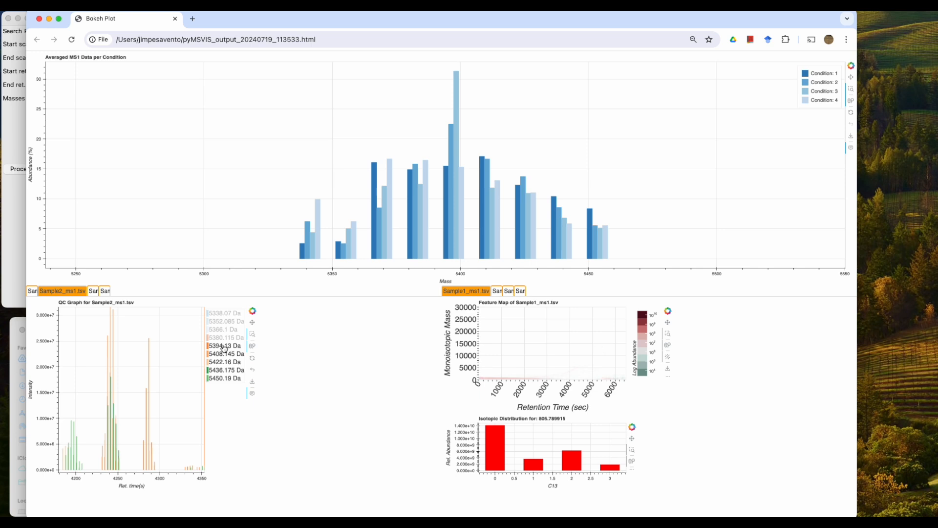
{"action": "left_click", "coordinate": [224, 345]}
{"action": "left_click", "coordinate": [223, 354]}
{"action": "left_click", "coordinate": [221, 362]}
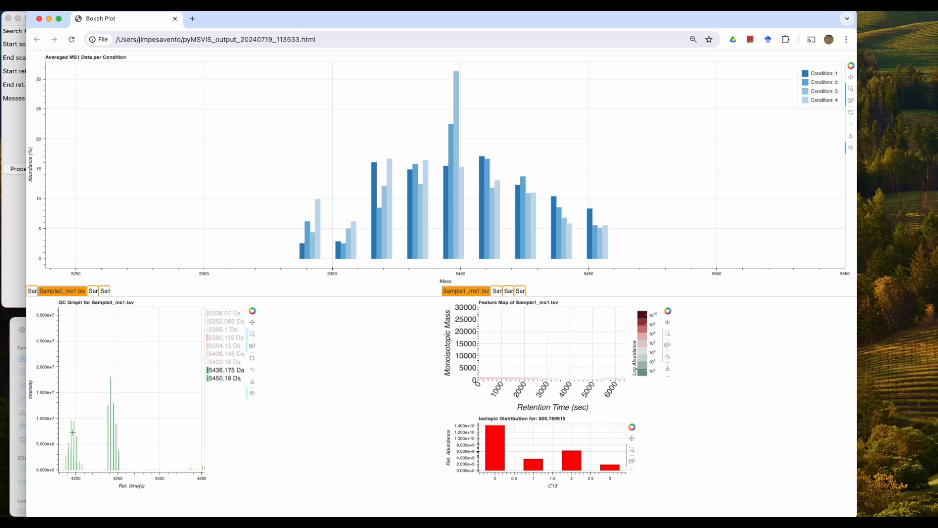
Step: Hide the 5436.175 and 5450.19 Da traces in Sample2's QC graph, and restore all the mass traces
{"action": "left_click", "coordinate": [224, 371]}
{"action": "left_click", "coordinate": [221, 379]}
{"action": "left_click", "coordinate": [224, 370]}
{"action": "left_click", "coordinate": [224, 379]}
{"action": "left_click", "coordinate": [226, 362]}
{"action": "left_click", "coordinate": [228, 354]}
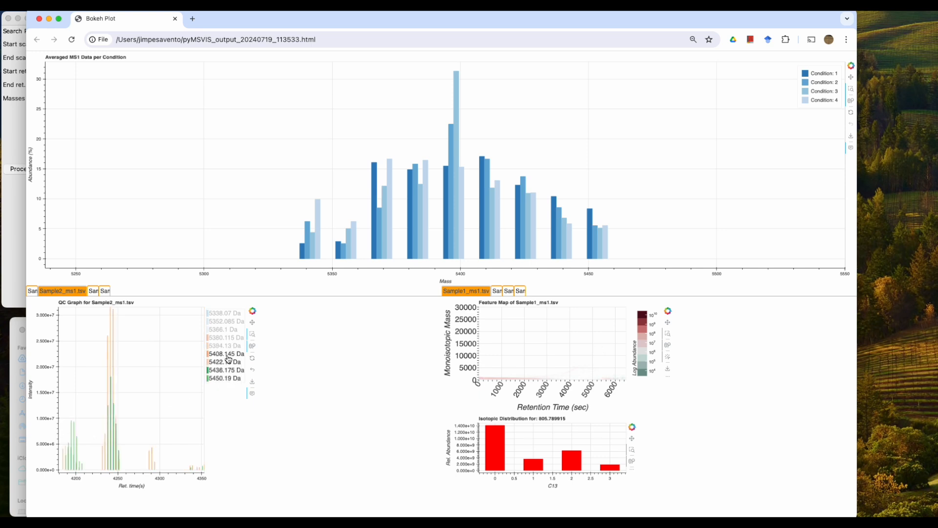
{"action": "left_click", "coordinate": [229, 346]}
{"action": "left_click", "coordinate": [228, 338]}
{"action": "left_click", "coordinate": [228, 330]}
{"action": "left_click", "coordinate": [227, 322]}
{"action": "left_click", "coordinate": [229, 313]}
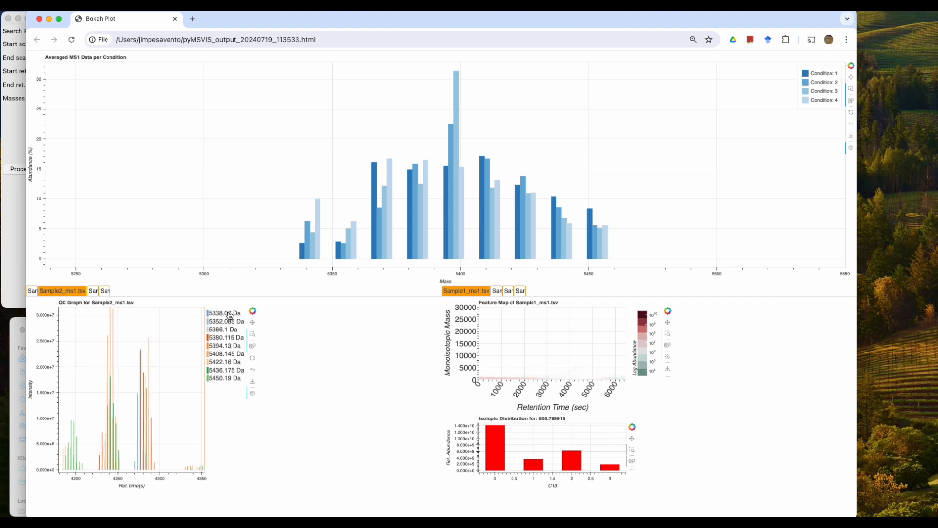
Step: Hide the 5380.115, 5408.145, 5422.16, 5436.175 and 5450.19 Da traces in Sample2's QC graph and show them again
{"action": "left_click", "coordinate": [228, 341]}
{"action": "left_click", "coordinate": [225, 354]}
{"action": "left_click", "coordinate": [225, 362]}
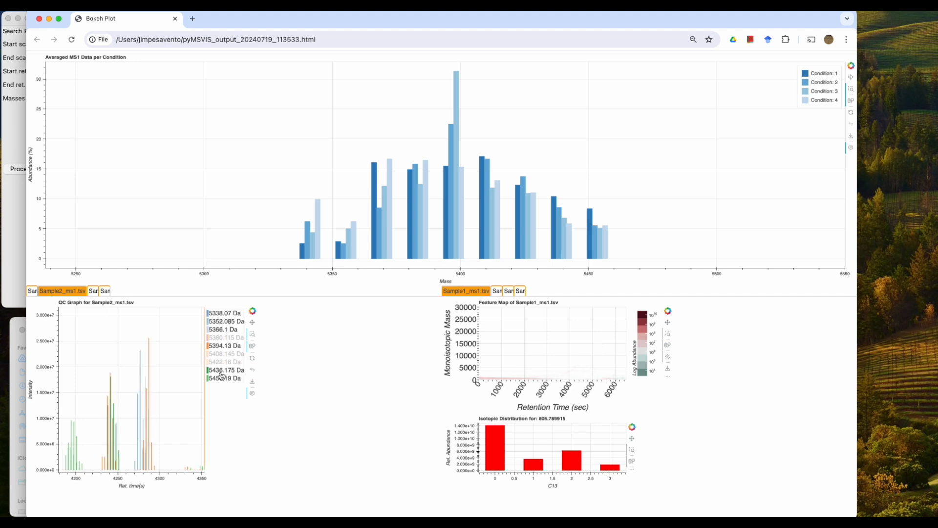
{"action": "left_click", "coordinate": [223, 370]}
{"action": "left_click", "coordinate": [222, 379]}
{"action": "left_click", "coordinate": [228, 338]}
{"action": "left_click", "coordinate": [227, 354]}
{"action": "left_click", "coordinate": [223, 362]}
{"action": "left_click", "coordinate": [223, 370]}
{"action": "left_click", "coordinate": [222, 378]}
Step: Zoom Sample2's QC graph out slightly and pan it to bring the peak bases close to the retention time axis
{"action": "scroll", "coordinate": [157, 395], "scroll_direction": "down", "scroll_amount": 3}
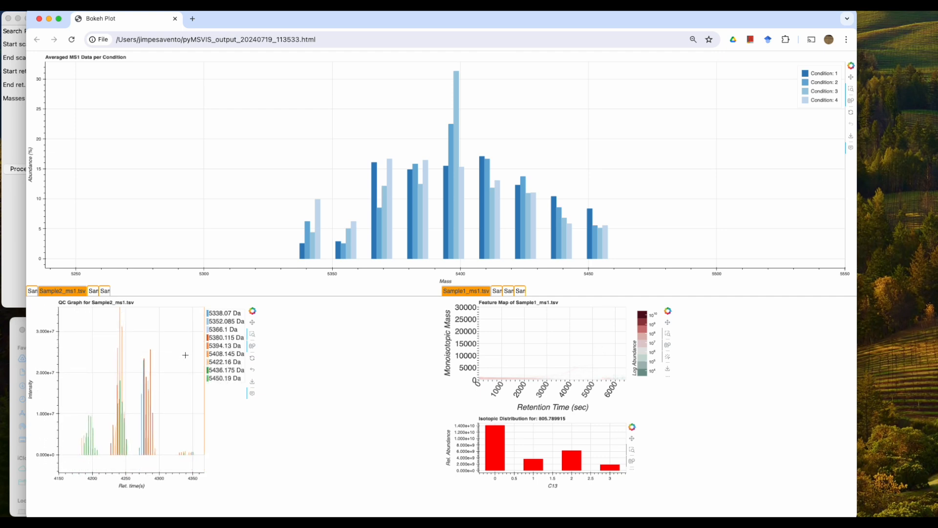
{"action": "left_click", "coordinate": [252, 322]}
{"action": "left_click_drag", "start_coordinate": [191, 369], "coordinate": [190, 382]}
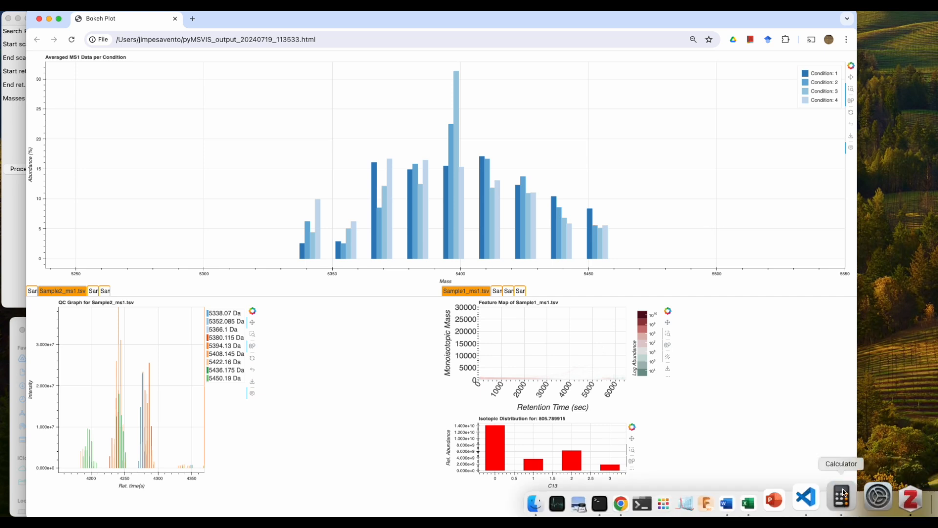
Step: Switch to the H3_GluC_masses workbook in Excel, reposition and widen its window, and enlarge the sheet to 120%
{"action": "left_click", "coordinate": [779, 497]}
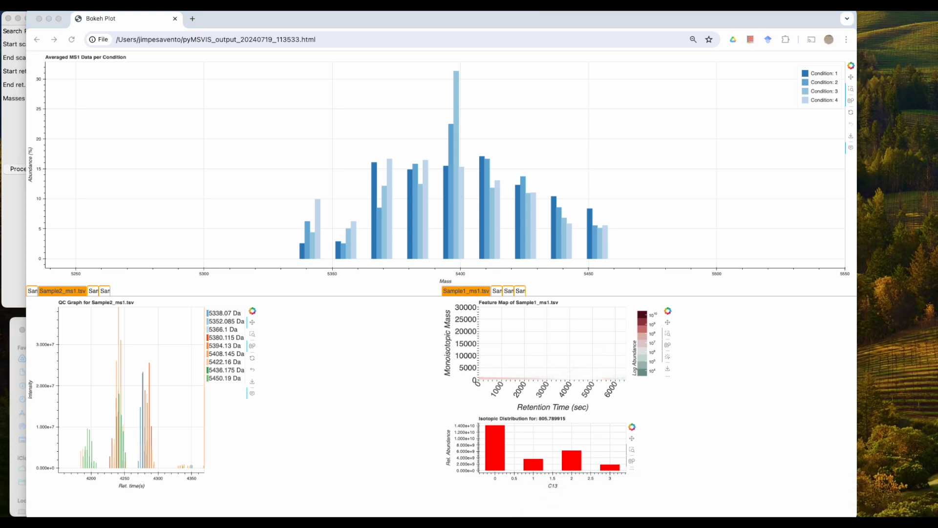
{"action": "left_click_drag", "start_coordinate": [701, 95], "coordinate": [649, 116]}
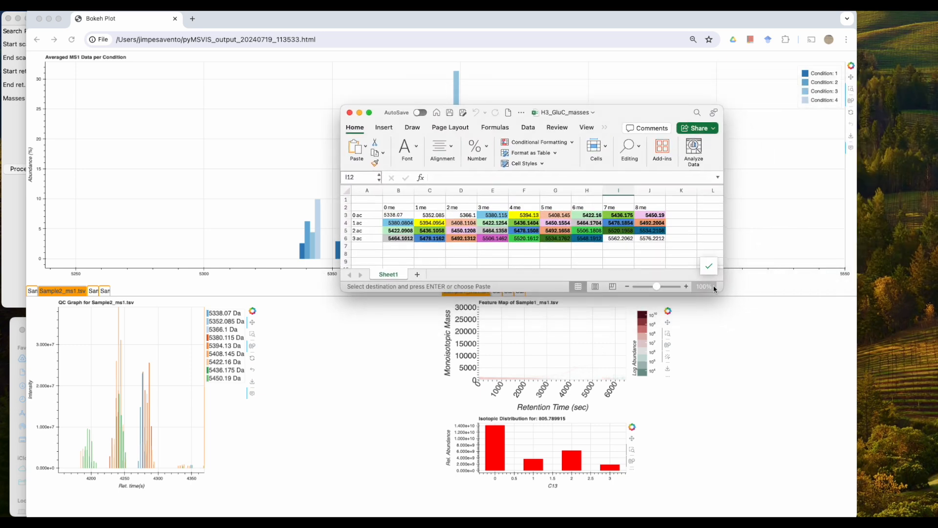
{"action": "left_click", "coordinate": [686, 287]}
{"action": "left_click", "coordinate": [686, 287]}
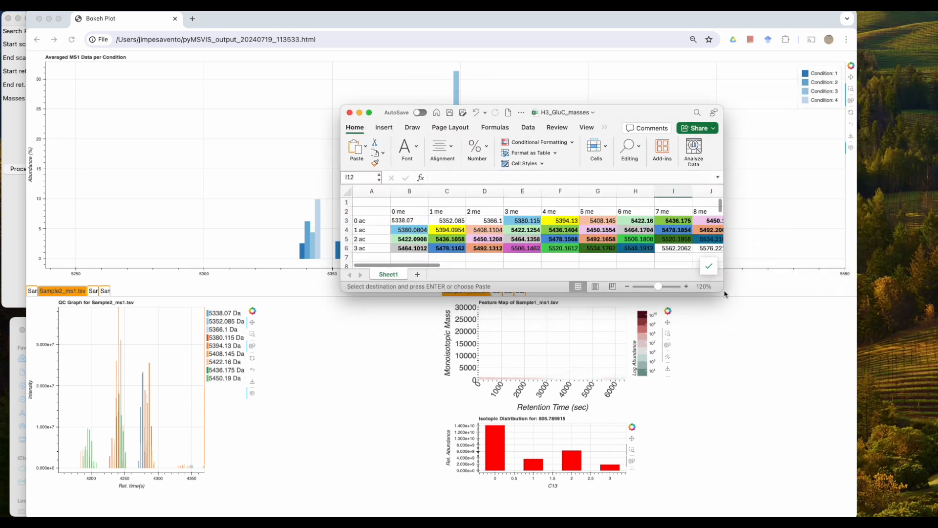
{"action": "left_click_drag", "start_coordinate": [721, 292], "coordinate": [788, 302]}
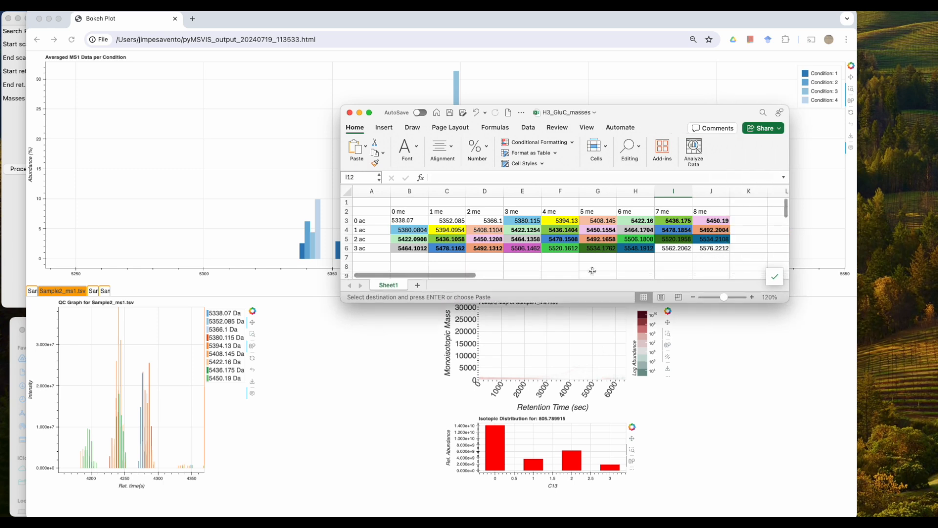
Step: Examine the masses and formulas in the 0 ac row from 0 me to 3 me
{"action": "left_click", "coordinate": [377, 220]}
{"action": "left_click", "coordinate": [394, 221]}
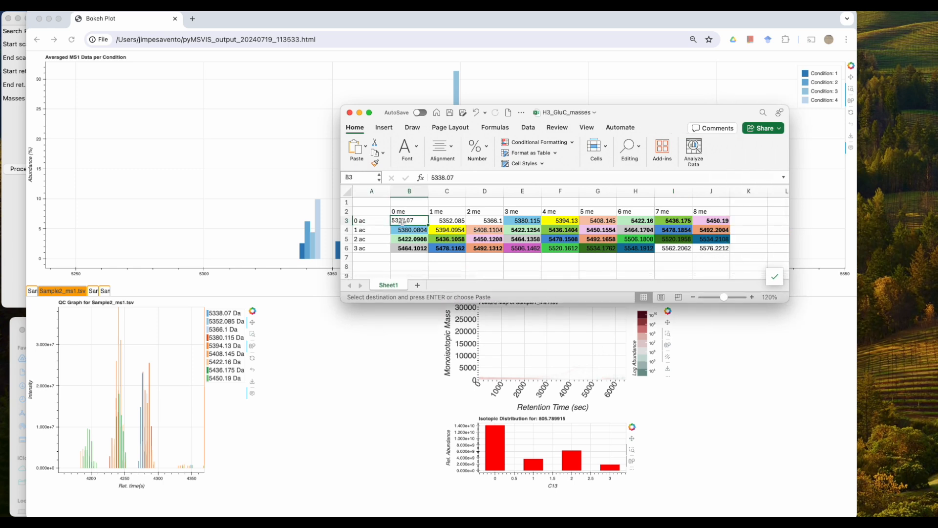
{"action": "left_click", "coordinate": [369, 221]}
{"action": "left_click", "coordinate": [405, 222]}
{"action": "key", "text": "Right"}
{"action": "key", "text": "Right"}
{"action": "key", "text": "Right"}
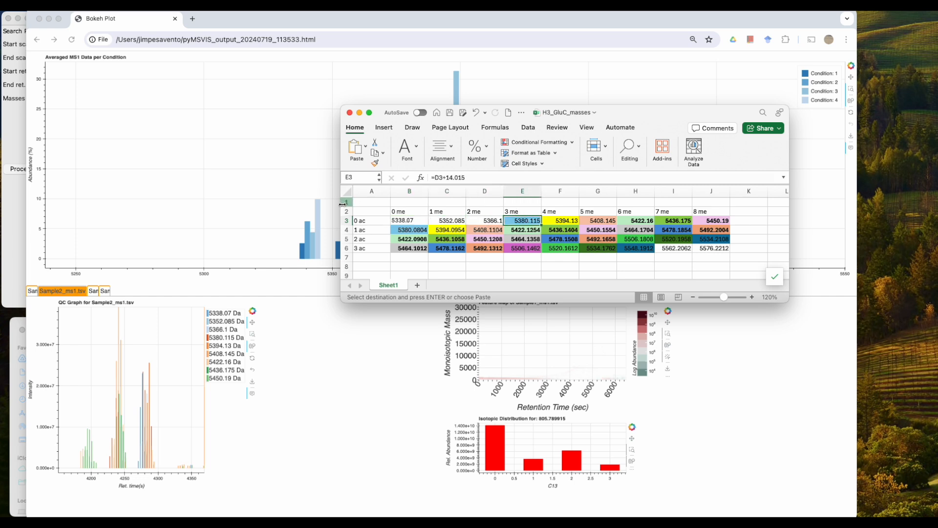
{"action": "left_click_drag", "start_coordinate": [506, 213], "coordinate": [520, 223]}
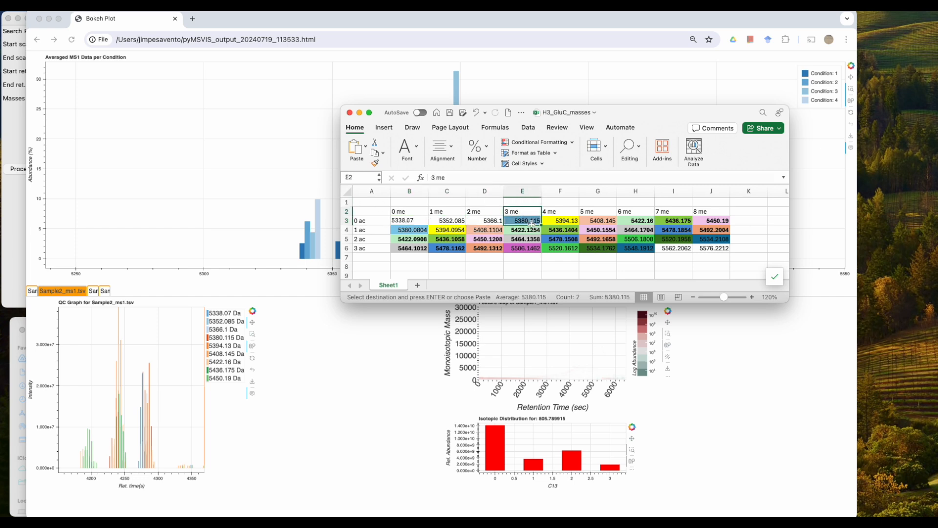
Step: Compare the 1 ac masses with the same-coloured, near-identical masses in the 0 ac row up to 8 me
{"action": "left_click", "coordinate": [366, 234]}
{"action": "left_click", "coordinate": [406, 231]}
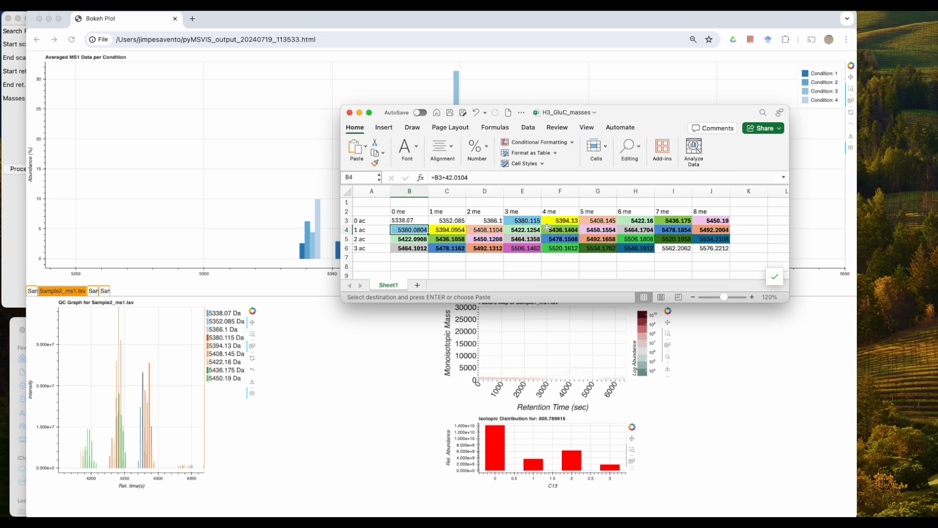
{"action": "left_click", "coordinate": [452, 231]}
{"action": "left_click", "coordinate": [559, 221]}
{"action": "left_click", "coordinate": [491, 230]}
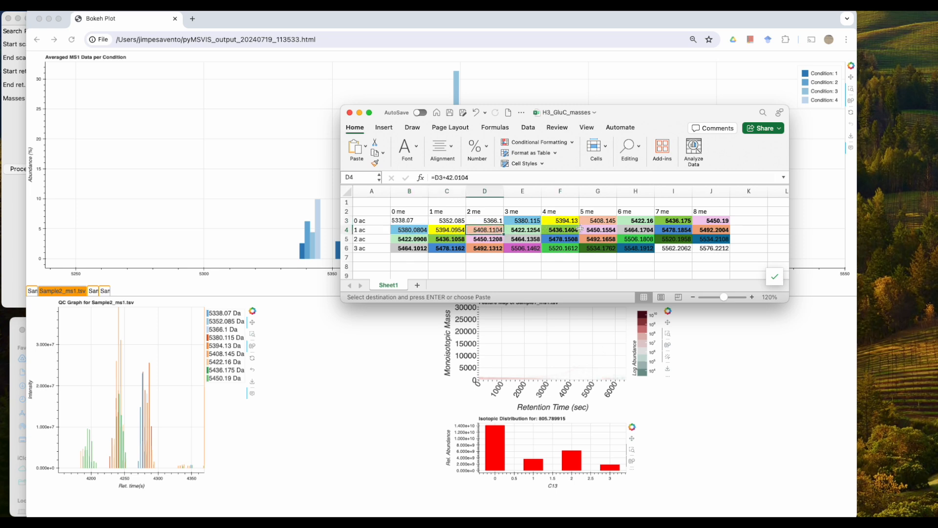
{"action": "left_click", "coordinate": [596, 221]}
{"action": "left_click", "coordinate": [628, 221]}
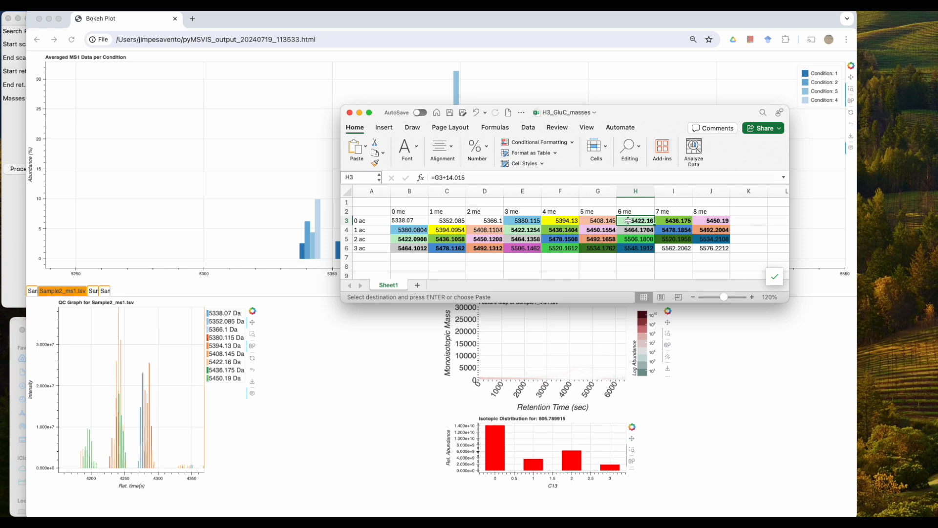
{"action": "left_click", "coordinate": [568, 230]}
{"action": "left_click", "coordinate": [660, 221]}
{"action": "left_click", "coordinate": [614, 229]}
{"action": "left_click", "coordinate": [698, 221]}
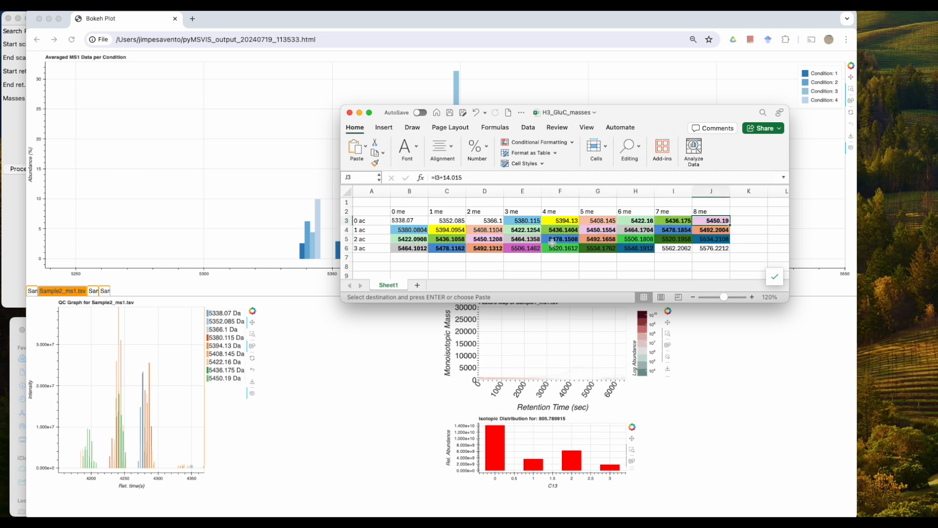
Step: Compare the 2 ac, 0 me mass with the matching 0 ac, 6 me and 1 ac, 3 me masses
{"action": "left_click", "coordinate": [412, 239]}
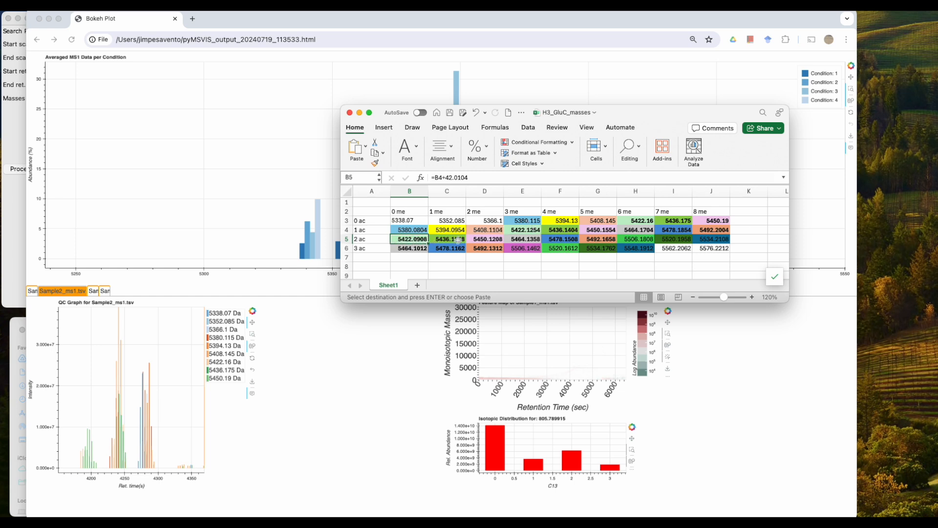
{"action": "left_click", "coordinate": [635, 221]}
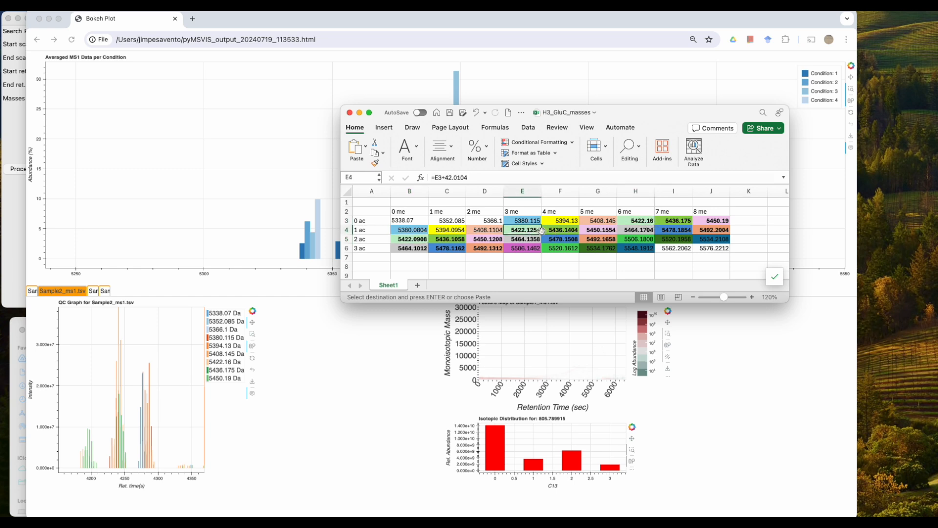
{"action": "left_click", "coordinate": [421, 241]}
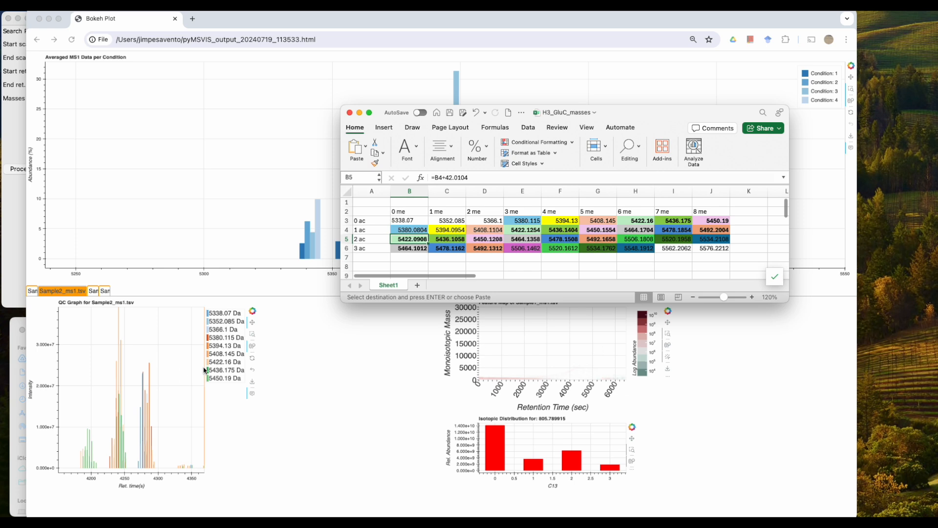
Step: Move the workbook out of the way, switch to pyMS-Vis, and reprocess the files with a 5 ppm mass error tolerance
{"action": "left_click_drag", "start_coordinate": [640, 116], "coordinate": [937, 118]}
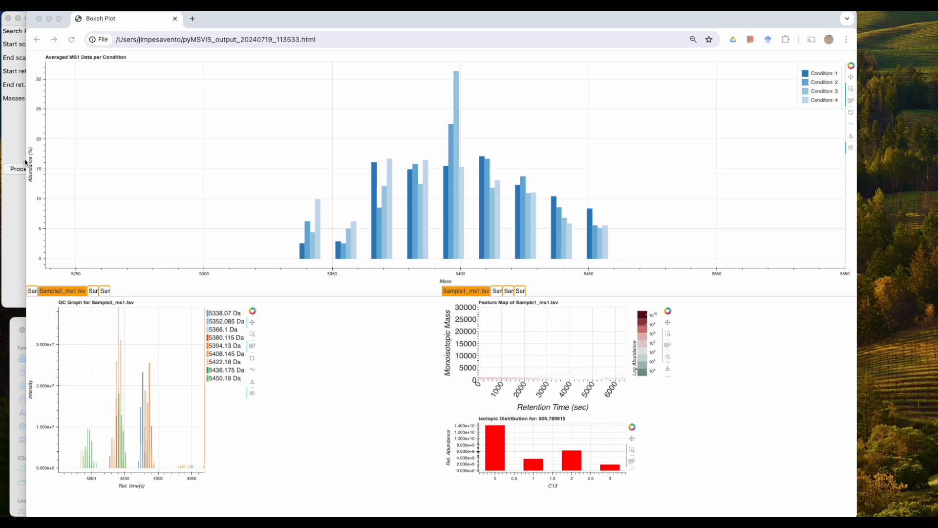
{"action": "left_click", "coordinate": [21, 140]}
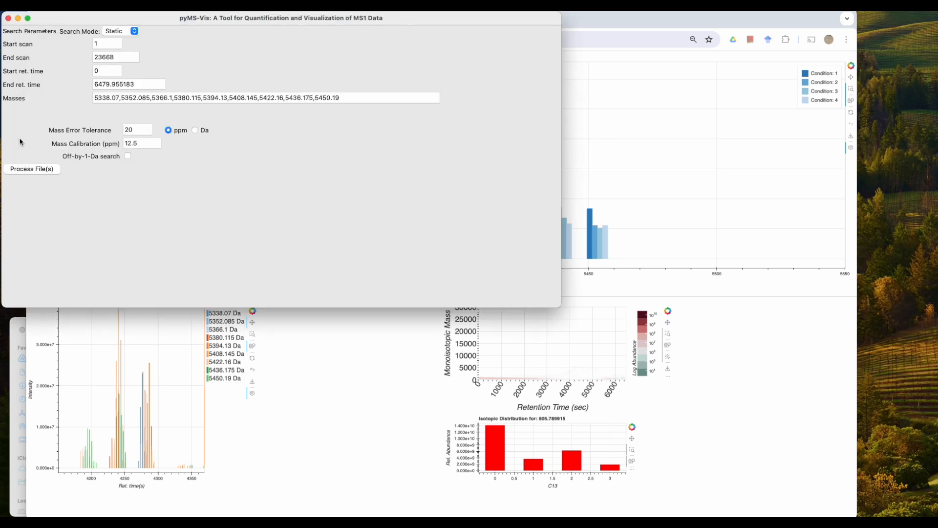
{"action": "double_click", "coordinate": [144, 131]}
{"action": "type", "text": "5"}
{"action": "left_click", "coordinate": [44, 170]}
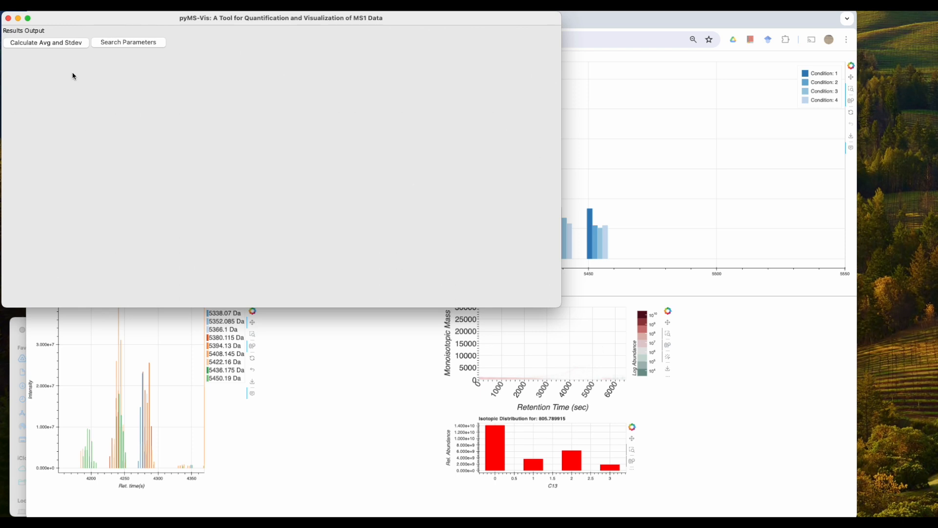
Step: Calculate the averages and standard deviations to show the new QC graphs, and enlarge Sample1's peaks around 4250–4300 s
{"action": "left_click", "coordinate": [60, 45]}
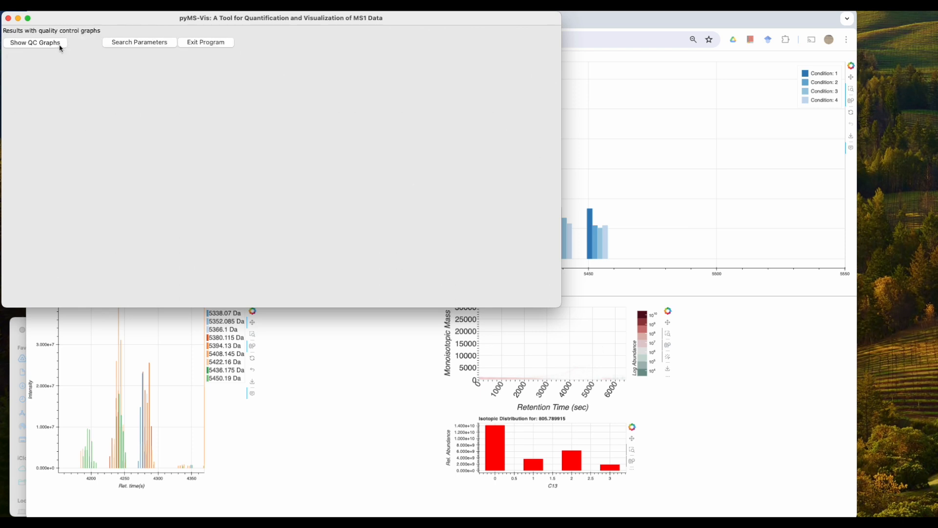
{"action": "left_click", "coordinate": [35, 43]}
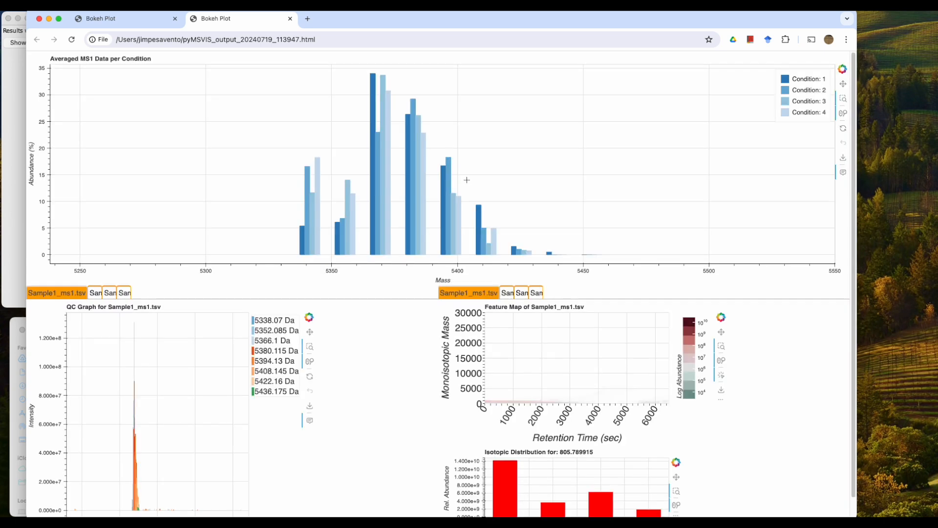
{"action": "scroll", "coordinate": [742, 337], "scroll_direction": "down", "scroll_amount": 1}
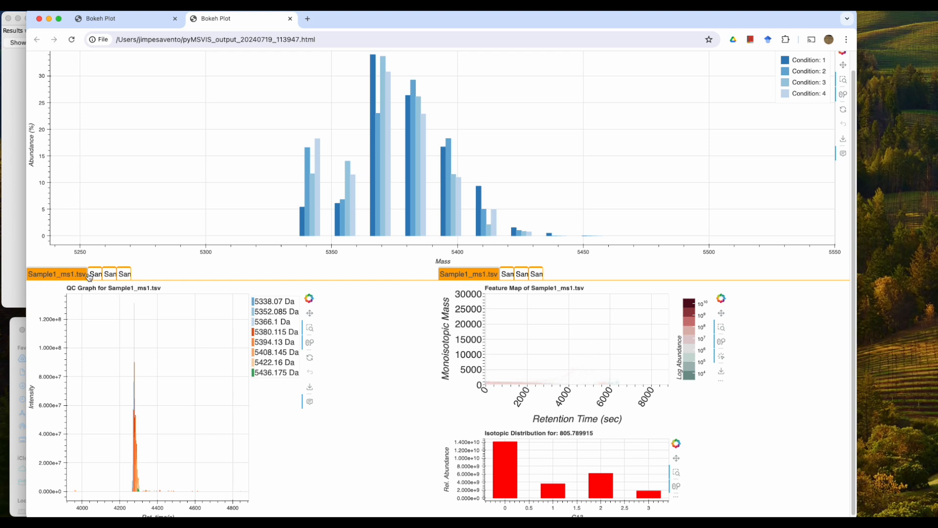
{"action": "left_click_drag", "start_coordinate": [119, 300], "coordinate": [156, 499]}
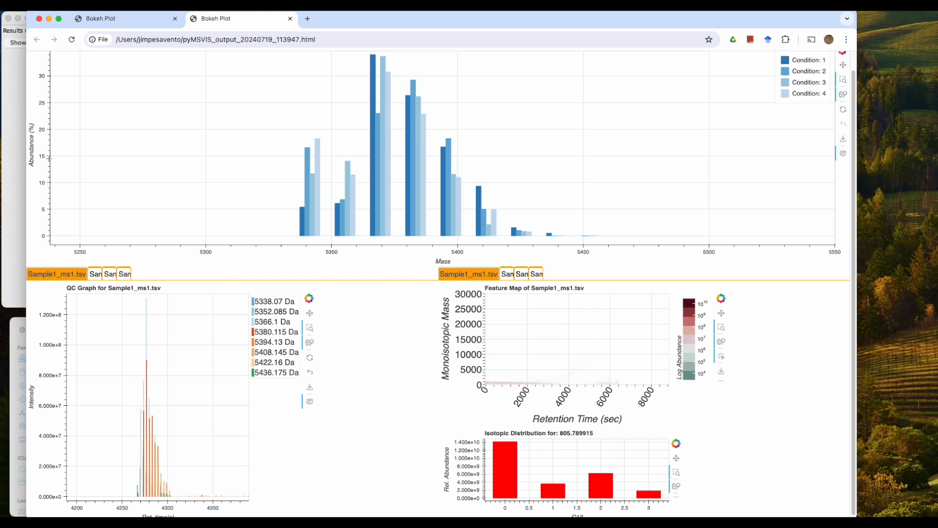
Step: Move the new Bokeh plot into its own browser window and resize both plot windows to sit side by side
{"action": "left_click_drag", "start_coordinate": [232, 19], "coordinate": [315, 61]}
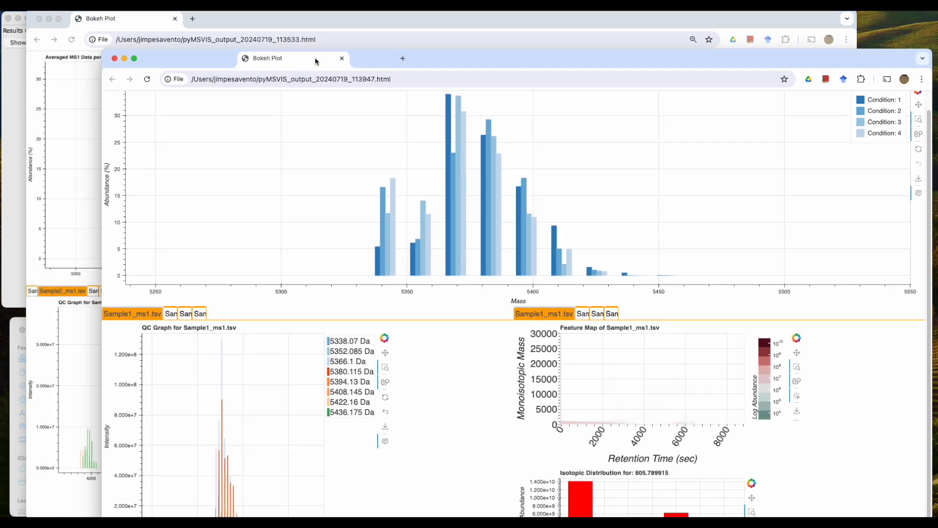
{"action": "left_click_drag", "start_coordinate": [103, 84], "coordinate": [444, 84]}
{"action": "left_click_drag", "start_coordinate": [678, 58], "coordinate": [681, 25]}
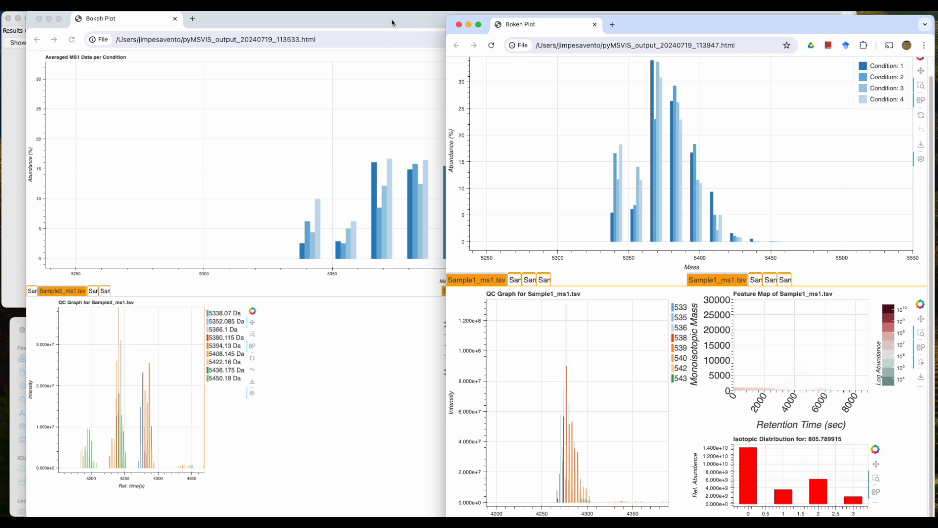
{"action": "left_click", "coordinate": [394, 24]}
{"action": "left_click_drag", "start_coordinate": [856, 65], "coordinate": [436, 295]}
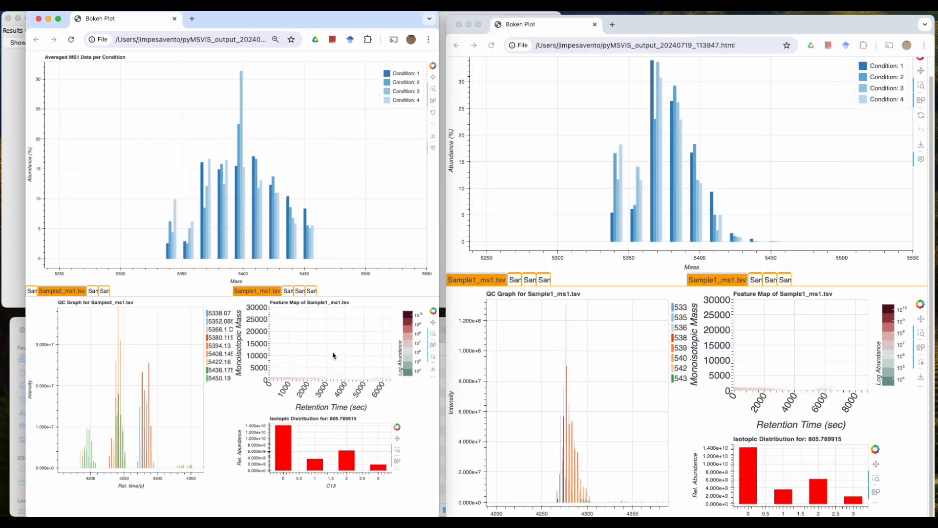
Step: Align the new plot's window with the earlier one and zoom its page out three levels
{"action": "left_click_drag", "start_coordinate": [757, 26], "coordinate": [752, 23]}
{"action": "key", "text": "super+minus"}
{"action": "key", "text": "super+minus"}
{"action": "key", "text": "super+minus"}
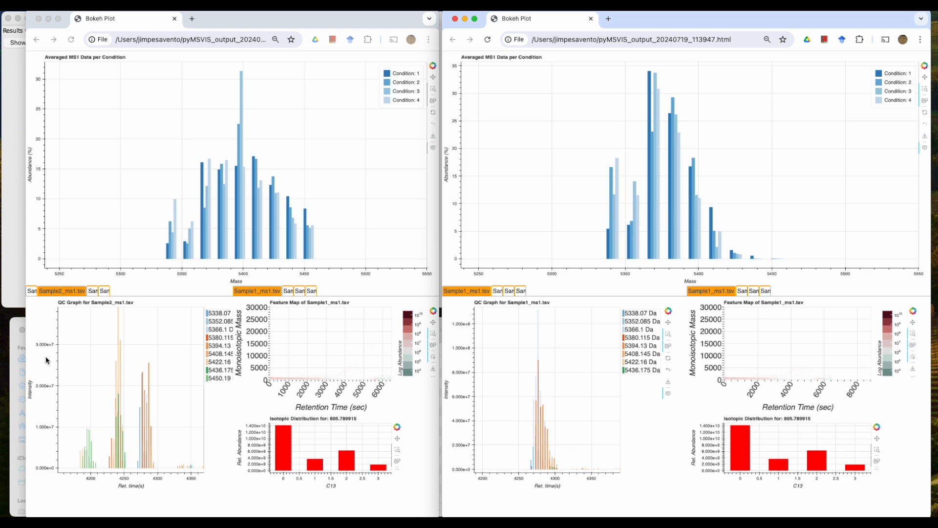
Step: Show Sample1's QC graph in the 20 ppm plot and compare its peaks and abundance bars with the 5 ppm plot
{"action": "left_click", "coordinate": [32, 290]}
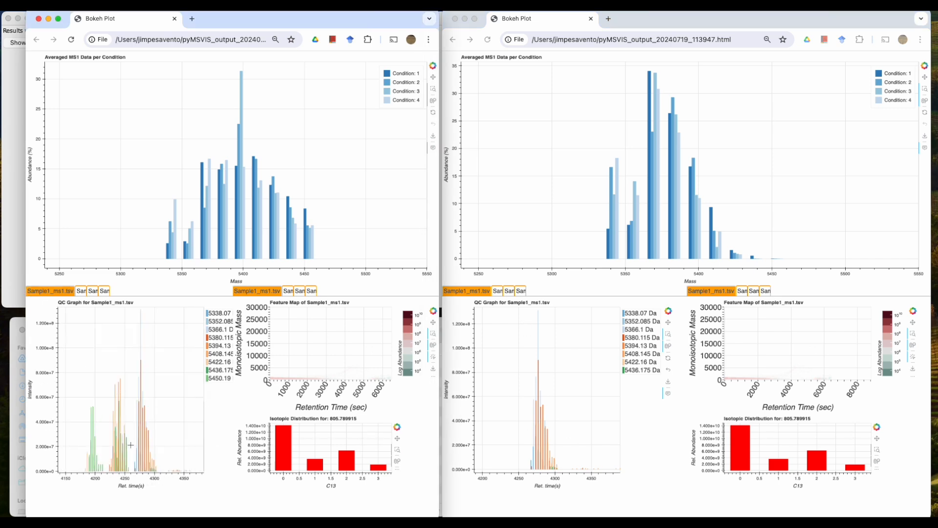
{"action": "left_click", "coordinate": [611, 466]}
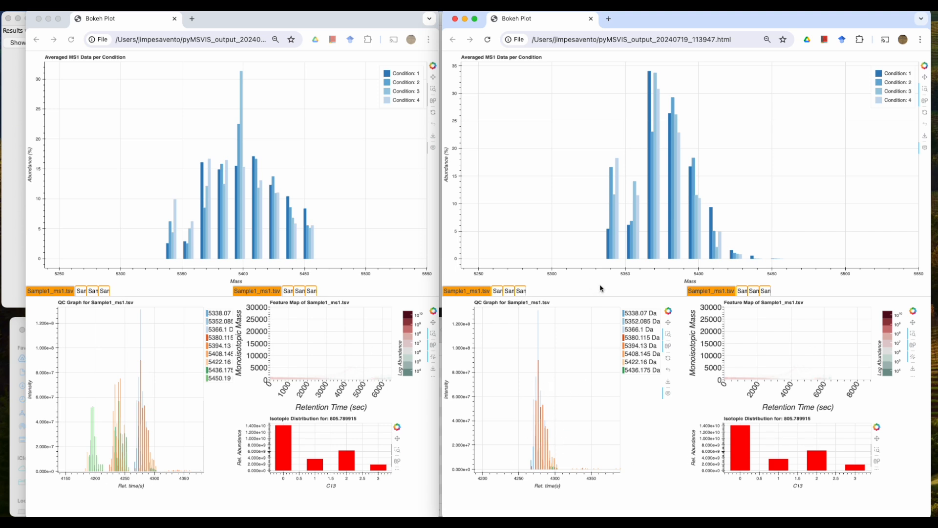
{"action": "left_click", "coordinate": [322, 219]}
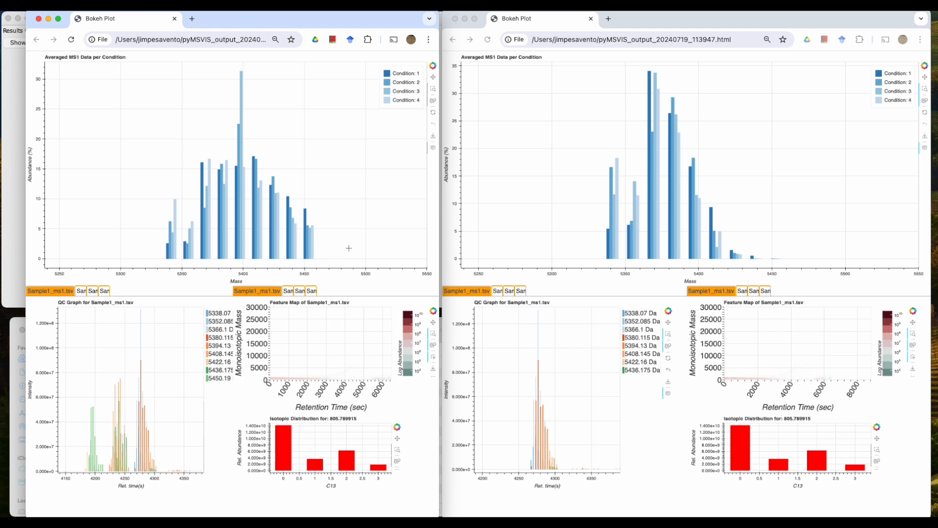
{"action": "mouse_move", "coordinate": [247, 244]}
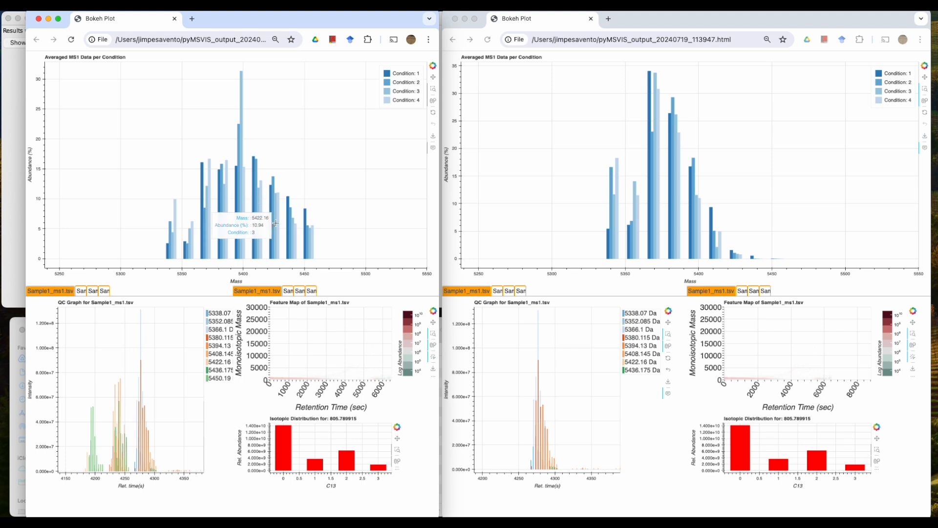
{"action": "mouse_move", "coordinate": [272, 255]}
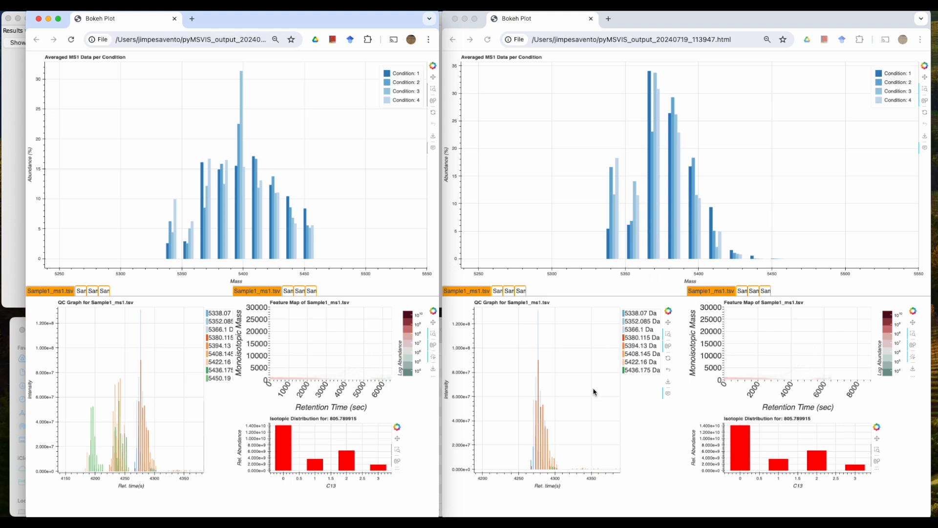
Step: Review the QC graphs of Samples 2 to 4 in the 5 ppm plot and return to Sample1
{"action": "left_click", "coordinate": [500, 292]}
{"action": "left_click", "coordinate": [499, 292]}
{"action": "left_click", "coordinate": [509, 292]}
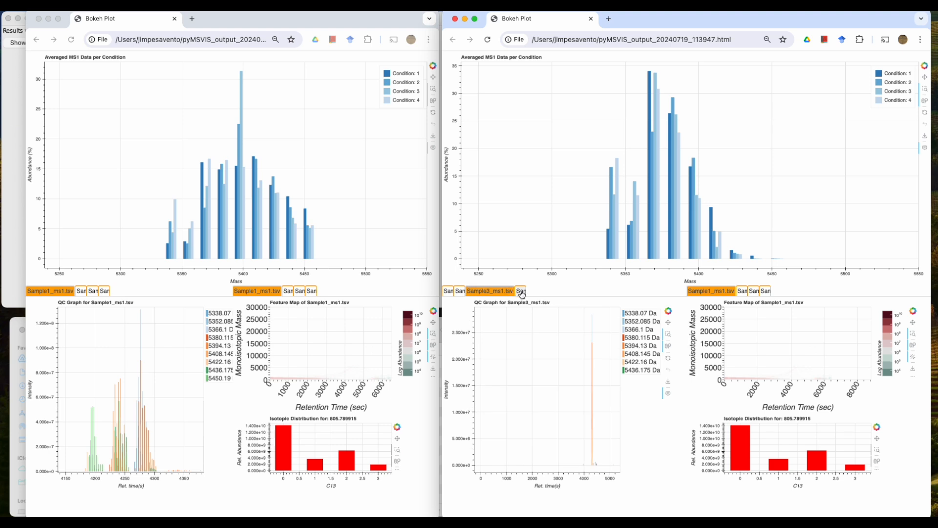
{"action": "left_click", "coordinate": [523, 292]}
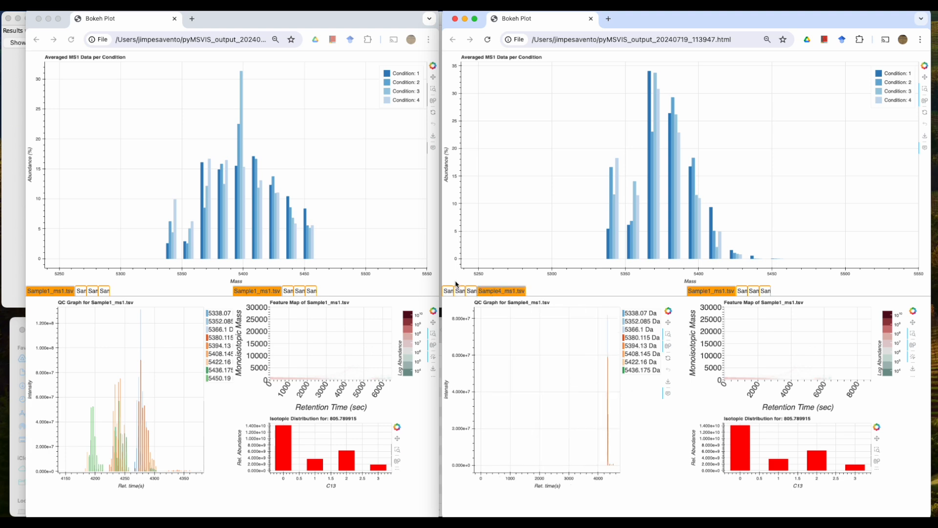
{"action": "left_click", "coordinate": [471, 292]}
{"action": "left_click", "coordinate": [459, 292]}
{"action": "left_click", "coordinate": [449, 292]}
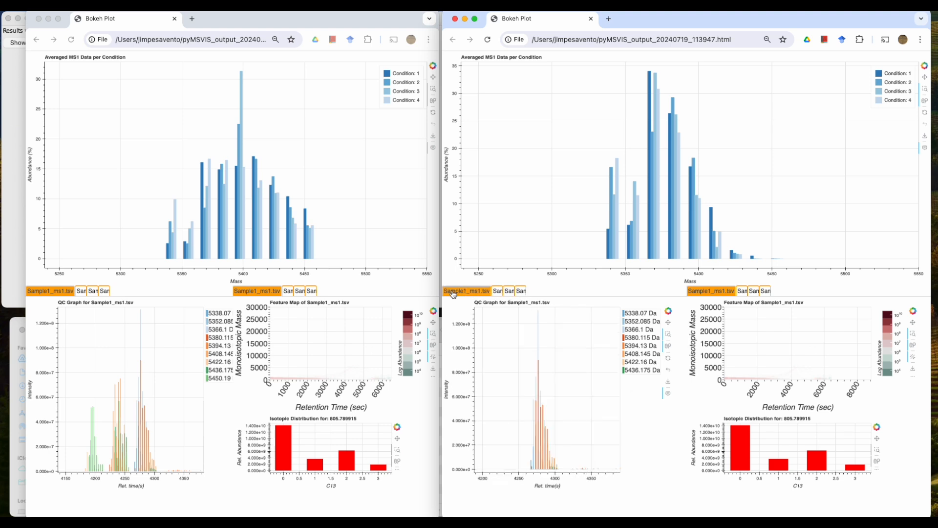
{"action": "left_click", "coordinate": [497, 292]}
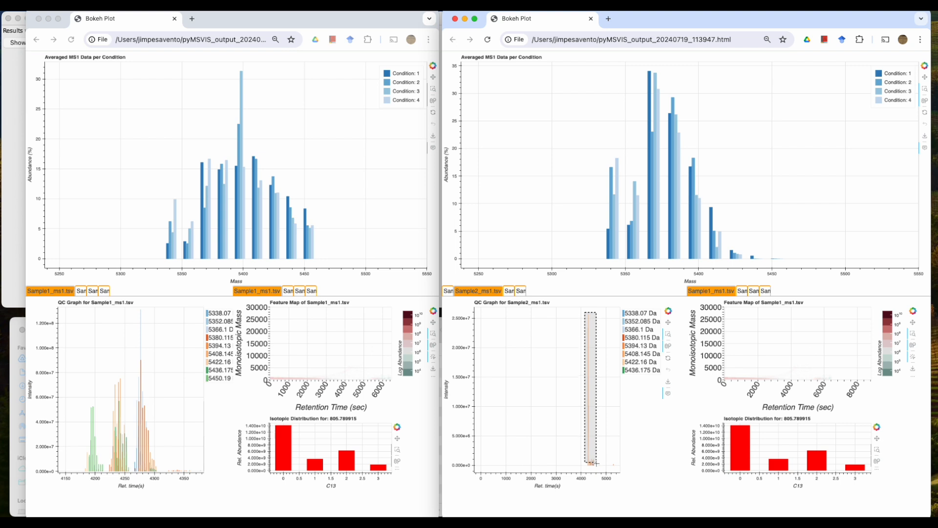
{"action": "left_click", "coordinate": [448, 290]}
Step: Review the QC graphs of the other samples in the 20 ppm plot and return to Sample1
{"action": "left_click", "coordinate": [109, 314]}
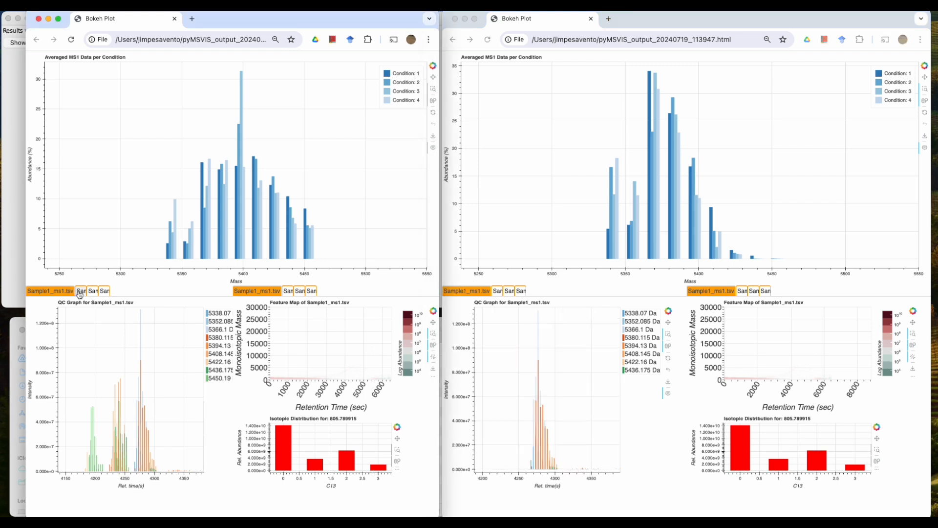
{"action": "left_click", "coordinate": [81, 291]}
{"action": "left_click", "coordinate": [92, 291]}
{"action": "left_click", "coordinate": [105, 292]}
{"action": "left_click", "coordinate": [55, 291]}
{"action": "left_click", "coordinate": [43, 291]}
{"action": "left_click", "coordinate": [32, 291]}
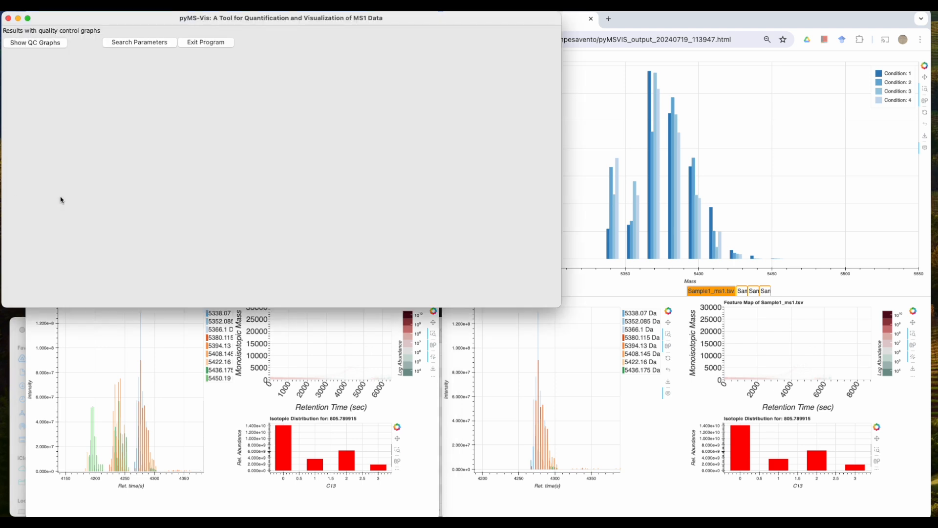
Step: Switch to pyMS-Vis, reprocess the files with Off-by-1-Da search enabled at 5 ppm, and show the QC graphs
{"action": "left_click", "coordinate": [17, 201]}
{"action": "left_click", "coordinate": [154, 47]}
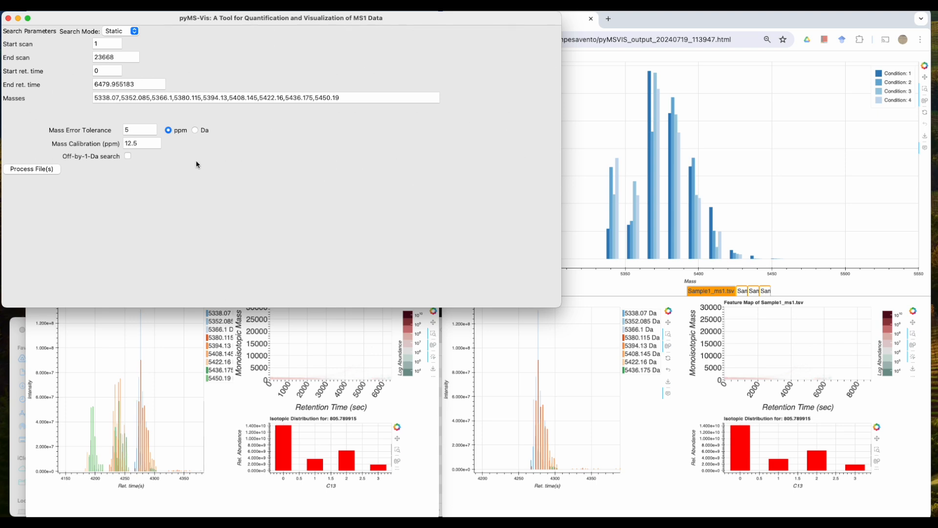
{"action": "left_click", "coordinate": [128, 157]}
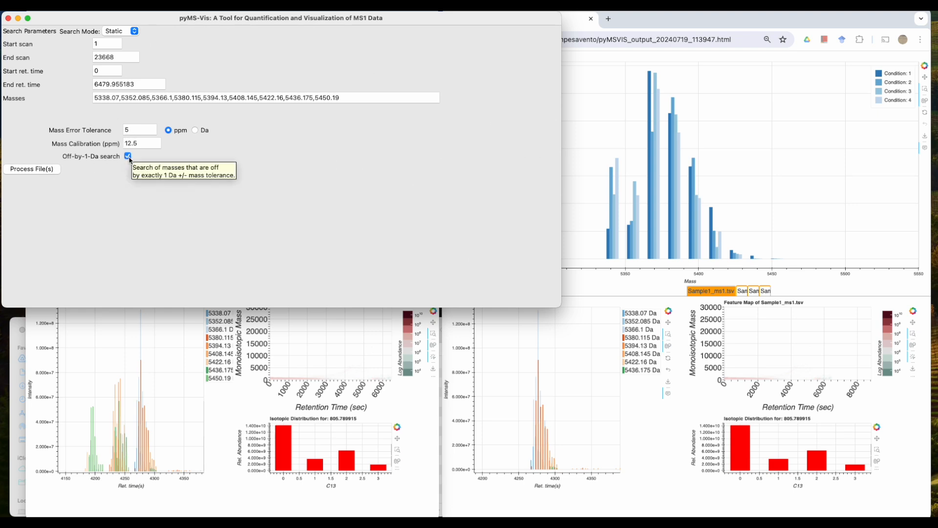
{"action": "left_click", "coordinate": [45, 170]}
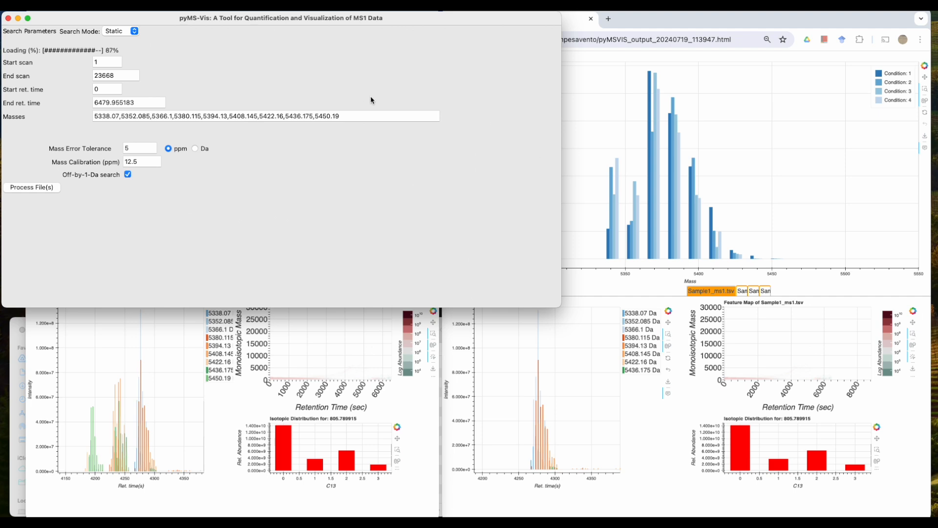
{"action": "left_click", "coordinate": [45, 43]}
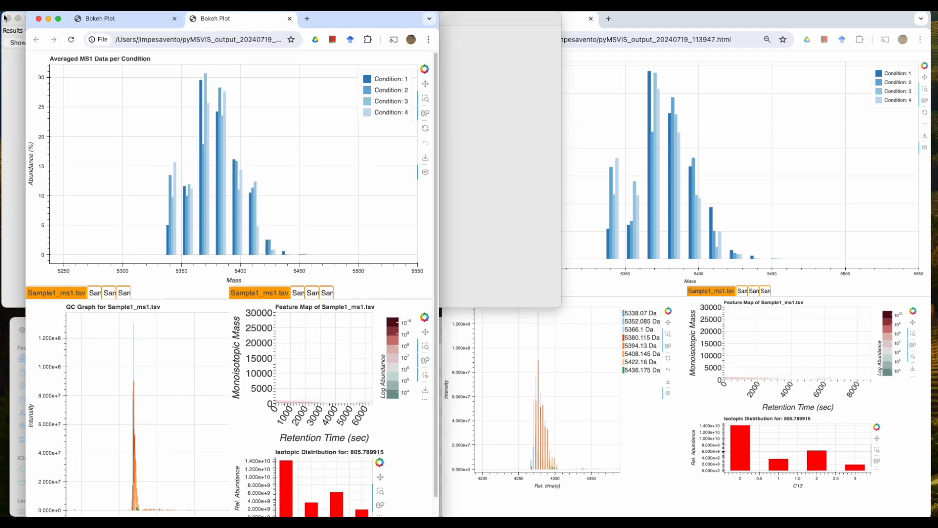
Step: Move the new Bokeh plot into its own browser window, scaled to match and placed beside the earlier 5 ppm plot
{"action": "left_click_drag", "start_coordinate": [251, 21], "coordinate": [345, 23]}
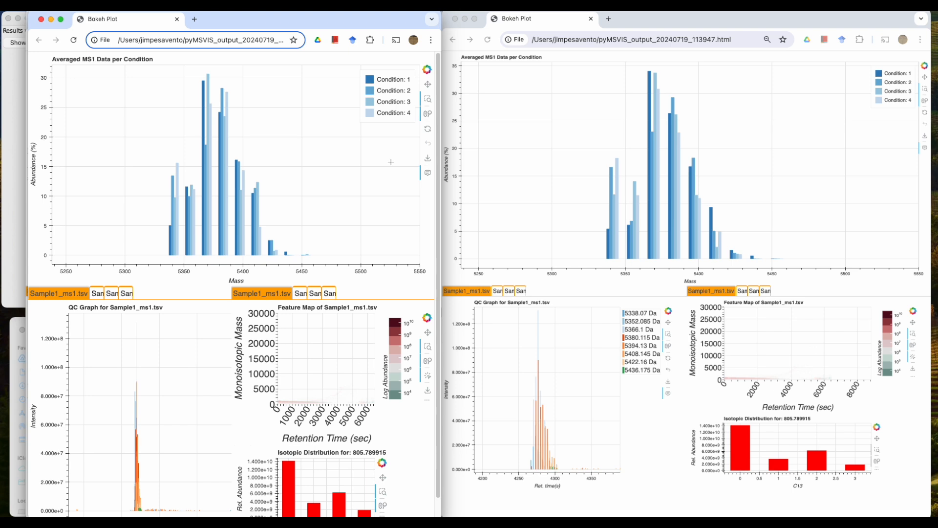
{"action": "key", "text": "super+equal"}
{"action": "key", "text": "super+equal"}
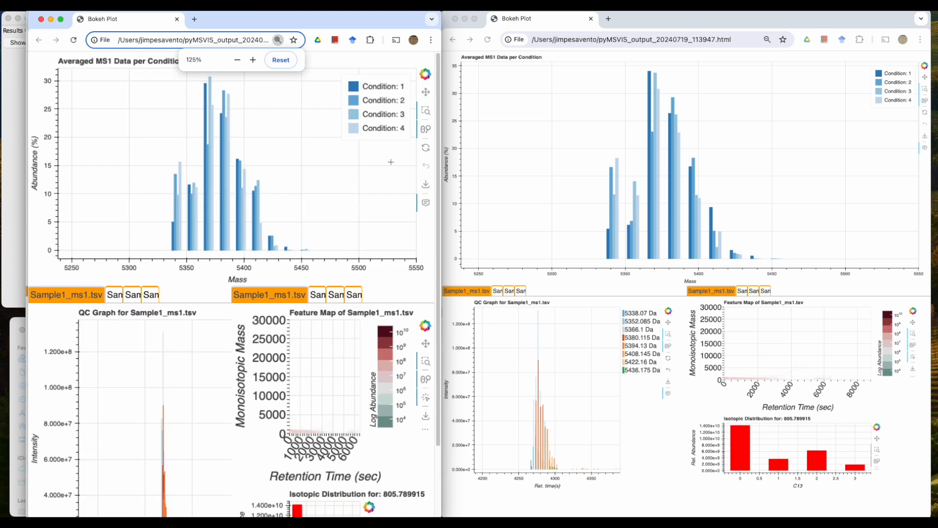
{"action": "key", "text": "super+minus"}
{"action": "key", "text": "super+minus"}
{"action": "key", "text": "super+minus"}
{"action": "key", "text": "super+minus"}
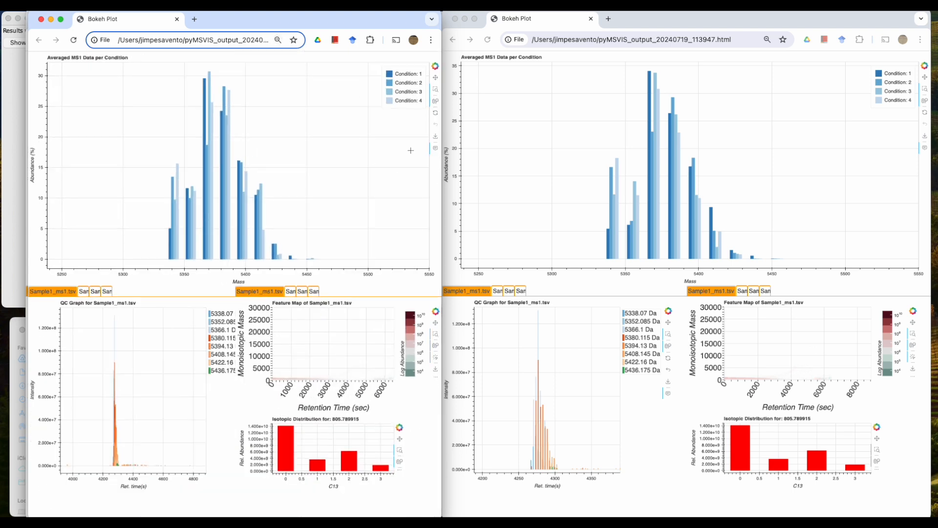
{"action": "left_click_drag", "start_coordinate": [363, 25], "coordinate": [343, 25]}
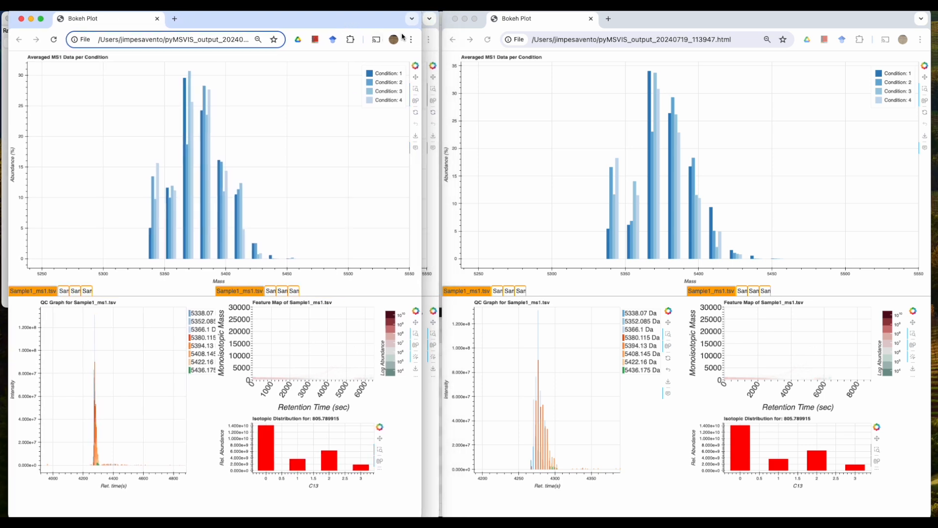
{"action": "left_click_drag", "start_coordinate": [422, 36], "coordinate": [447, 37]}
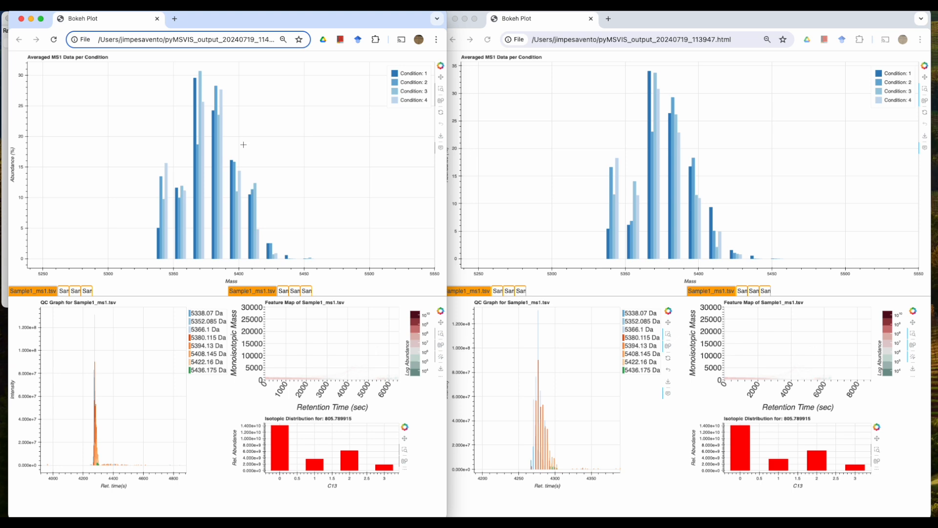
Step: Inspect the abundance bars of the individual masses in the 5 ppm plot made without the off-by-1-Da search
{"action": "left_click", "coordinate": [453, 93]}
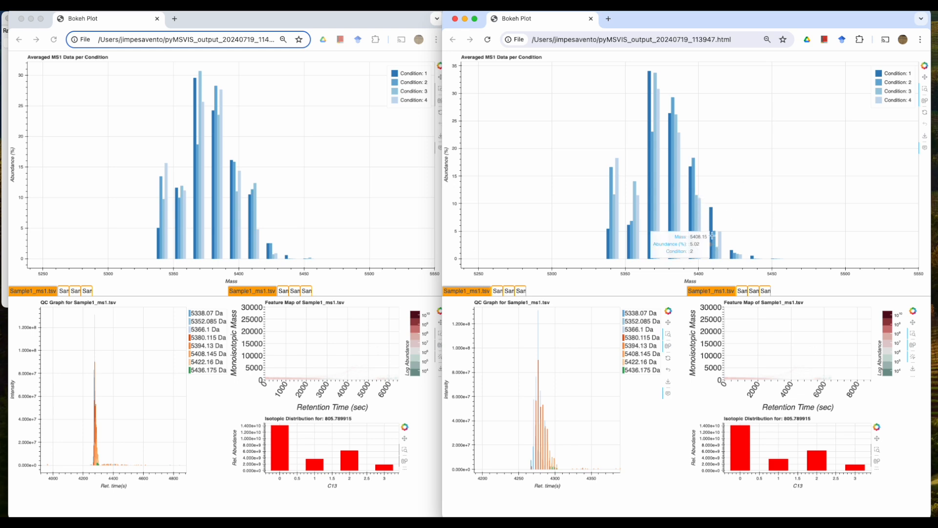
{"action": "mouse_move", "coordinate": [712, 235]}
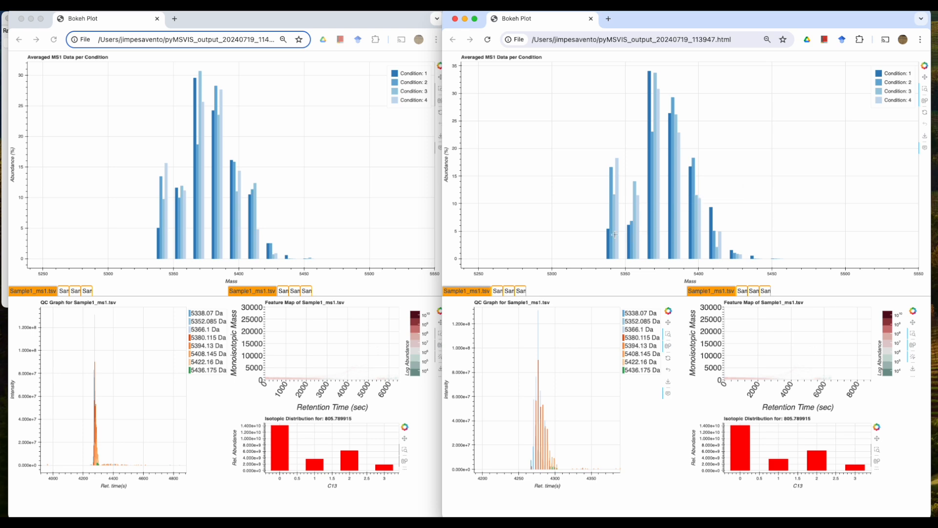
{"action": "mouse_move", "coordinate": [617, 207]}
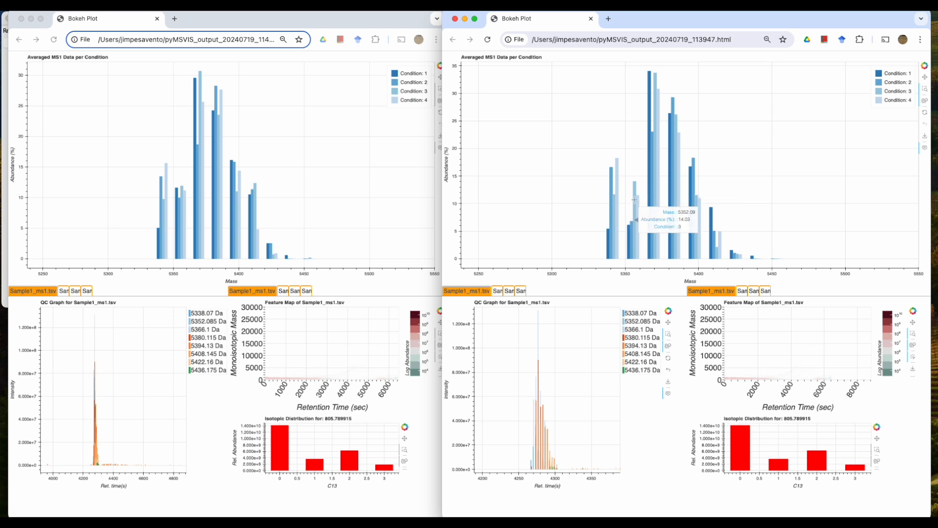
{"action": "mouse_move", "coordinate": [703, 208]}
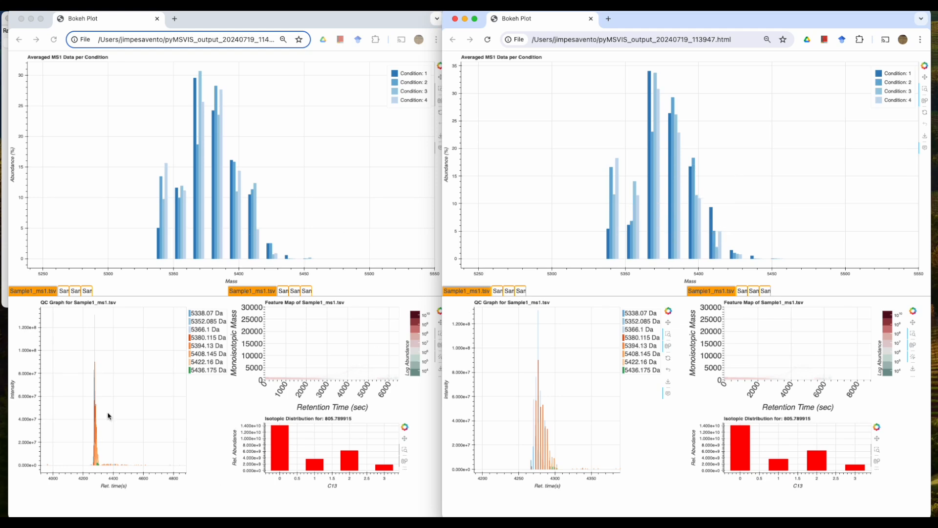
Step: Enlarge Sample1's QC peaks to about 4240–4320 s in both plots for comparison
{"action": "left_click", "coordinate": [155, 365]}
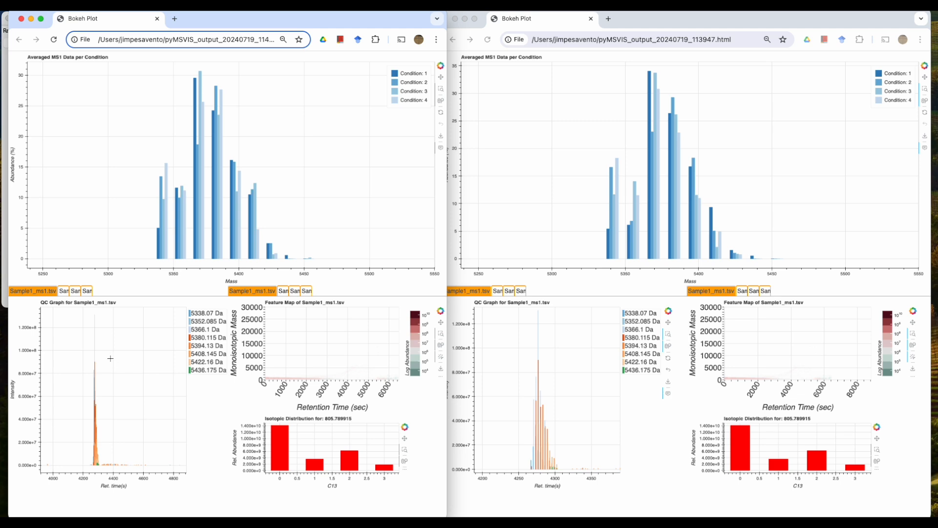
{"action": "left_click_drag", "start_coordinate": [87, 334], "coordinate": [102, 347]}
{"action": "left_click", "coordinate": [531, 325]}
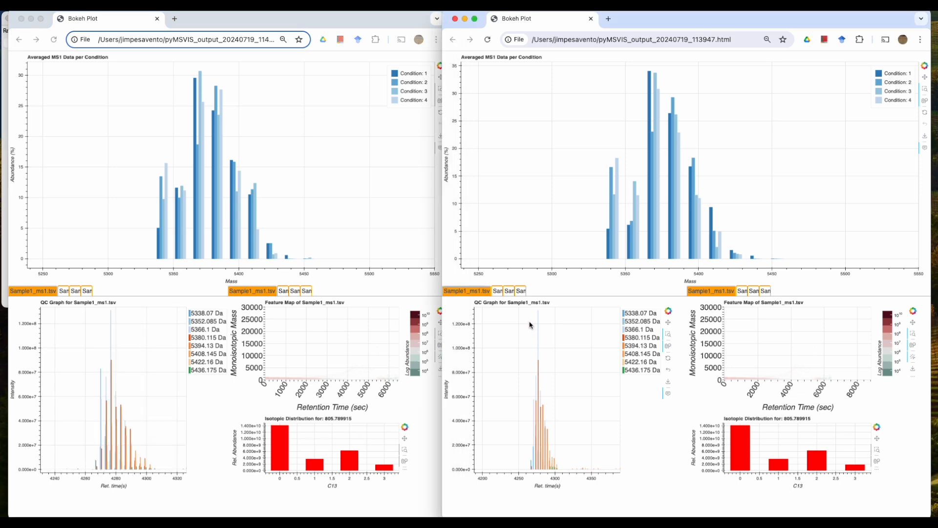
{"action": "left_click_drag", "start_coordinate": [533, 325], "coordinate": [556, 469]}
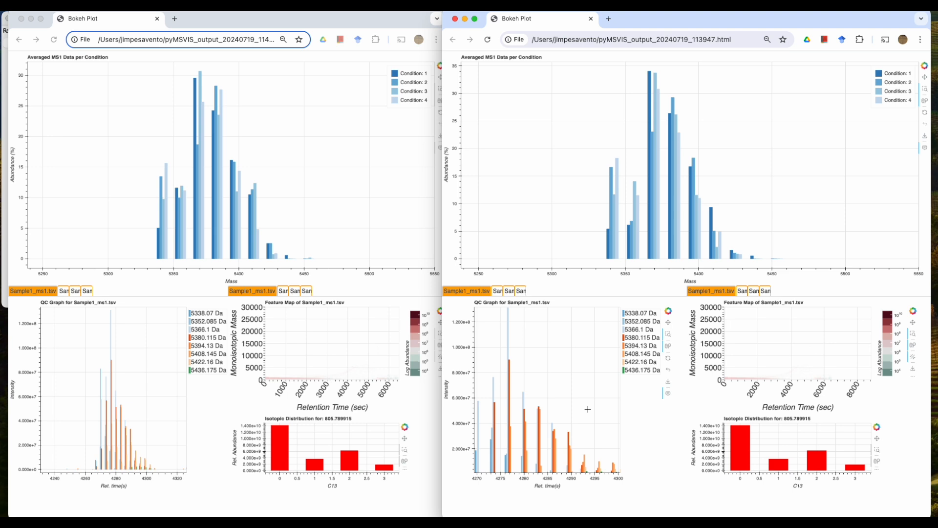
{"action": "left_click", "coordinate": [668, 358]}
{"action": "left_click_drag", "start_coordinate": [522, 319], "coordinate": [545, 469]}
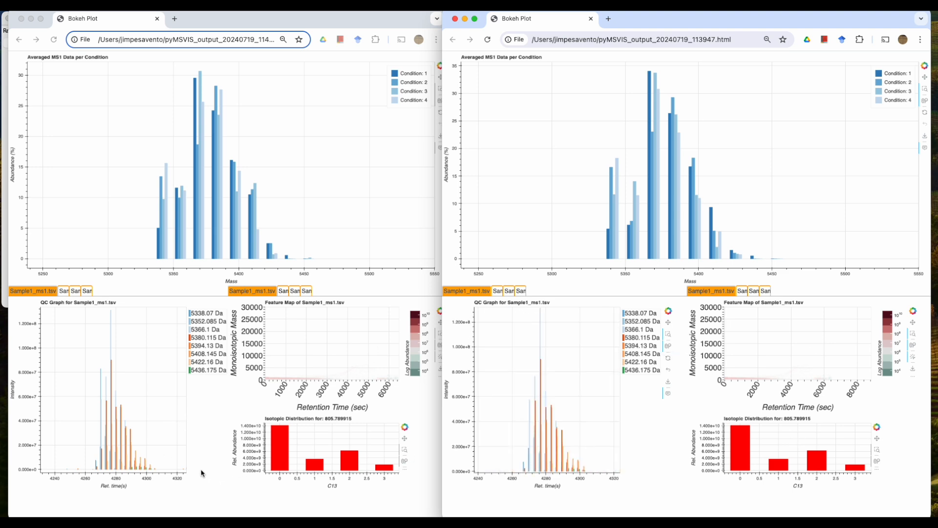
Step: Enlarge the low-intensity base of Sample1's peaks around 4260–4310 s in both QC graphs
{"action": "left_click", "coordinate": [86, 462]}
{"action": "left_click_drag", "start_coordinate": [77, 460], "coordinate": [166, 472]}
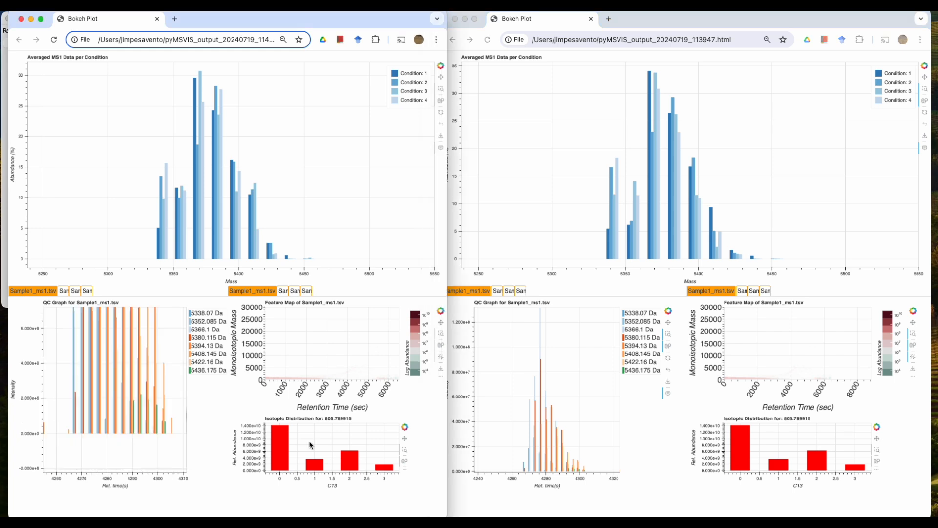
{"action": "left_click", "coordinate": [518, 458]}
{"action": "left_click_drag", "start_coordinate": [514, 455], "coordinate": [595, 481]}
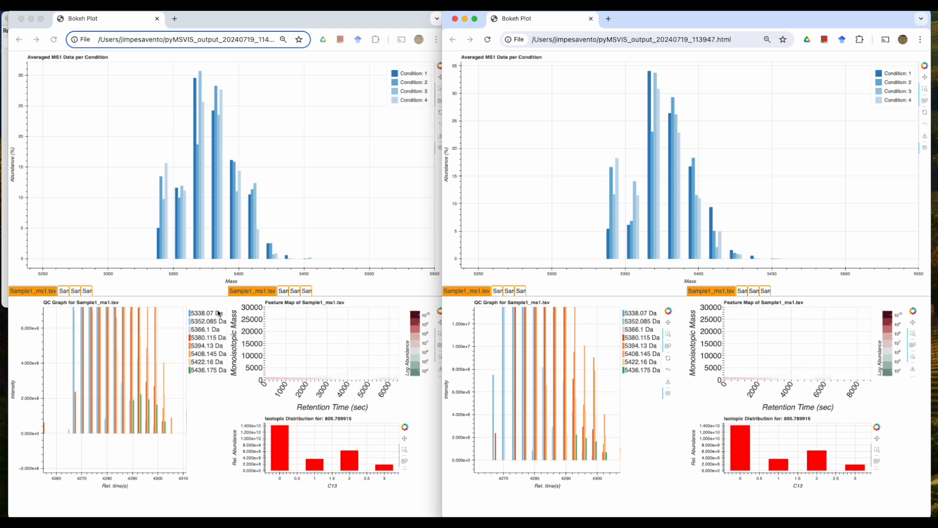
Step: Widen the off-by-1-Da plot's window and reset the view of Sample1's QC graph in both plots
{"action": "left_click", "coordinate": [320, 24]}
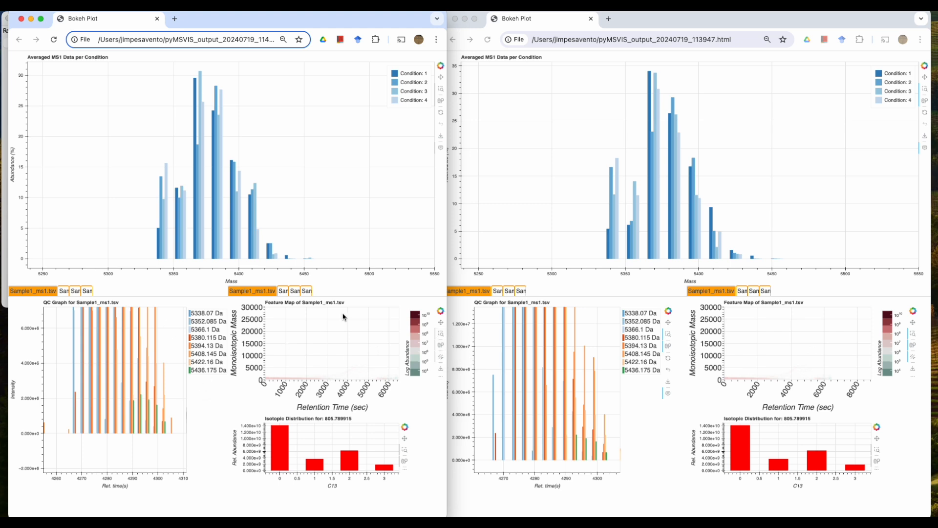
{"action": "left_click_drag", "start_coordinate": [447, 293], "coordinate": [487, 293]}
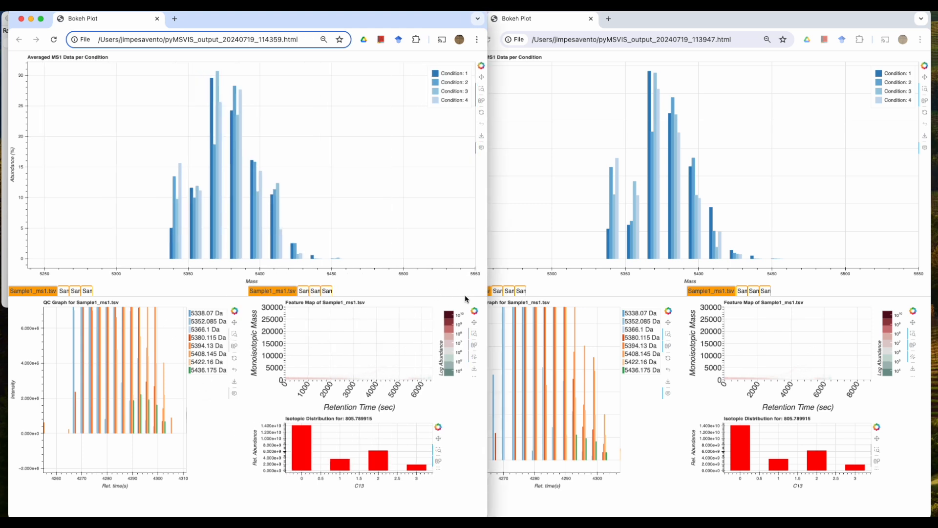
{"action": "left_click", "coordinate": [234, 358]}
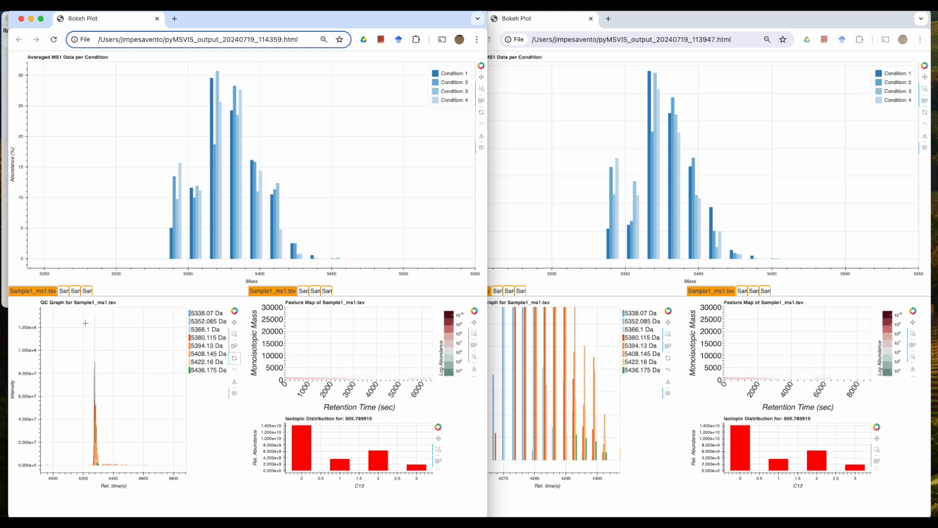
{"action": "left_click", "coordinate": [757, 25]}
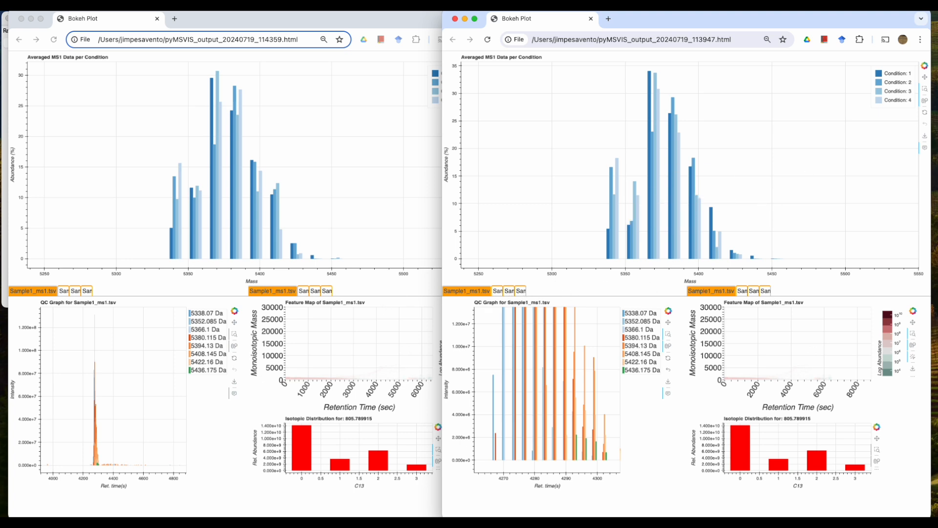
{"action": "left_click", "coordinate": [673, 359]}
Step: Display Sample2's QC graph in both plots and reset its view in the plot made without the off-by-1-Da search
{"action": "left_click", "coordinate": [64, 291]}
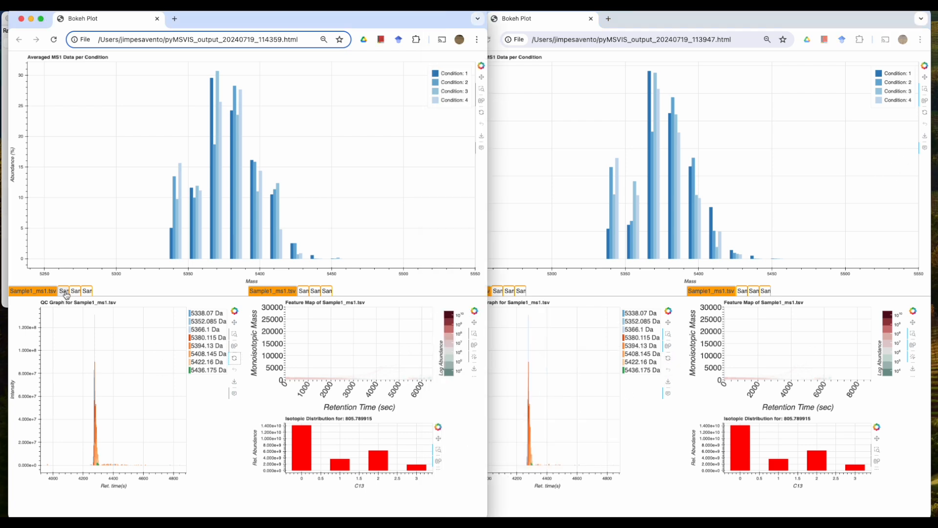
{"action": "left_click", "coordinate": [587, 322]}
{"action": "left_click", "coordinate": [500, 293]}
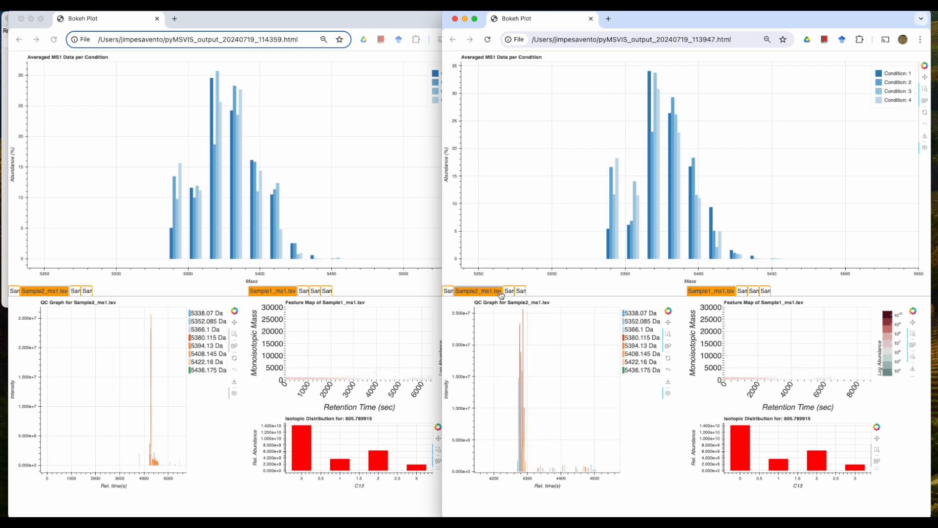
{"action": "left_click", "coordinate": [669, 359]}
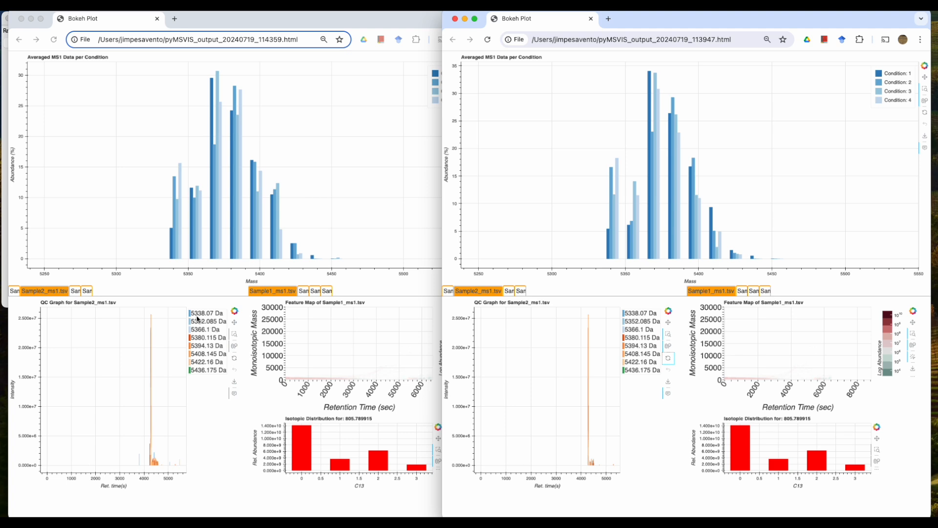
{"action": "left_click", "coordinate": [194, 292]}
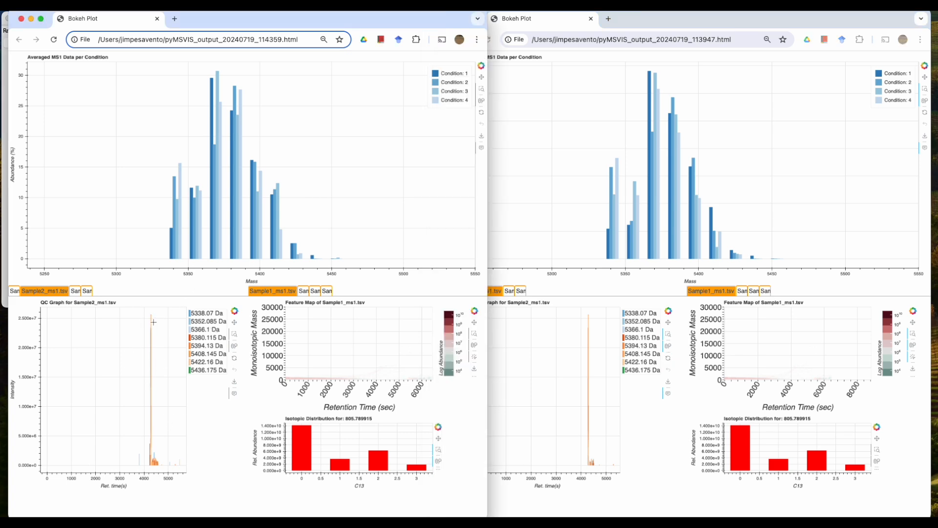
Step: Enlarge Sample2's QC peaks to about 4220–4400 s in the off-by-1-Da plot
{"action": "left_click_drag", "start_coordinate": [139, 313], "coordinate": [173, 469]}
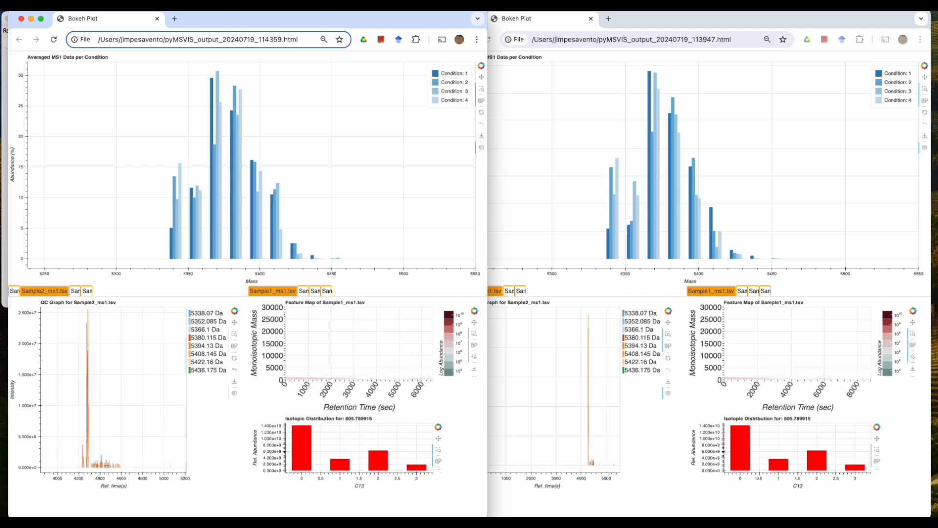
{"action": "left_click_drag", "start_coordinate": [80, 309], "coordinate": [145, 466]}
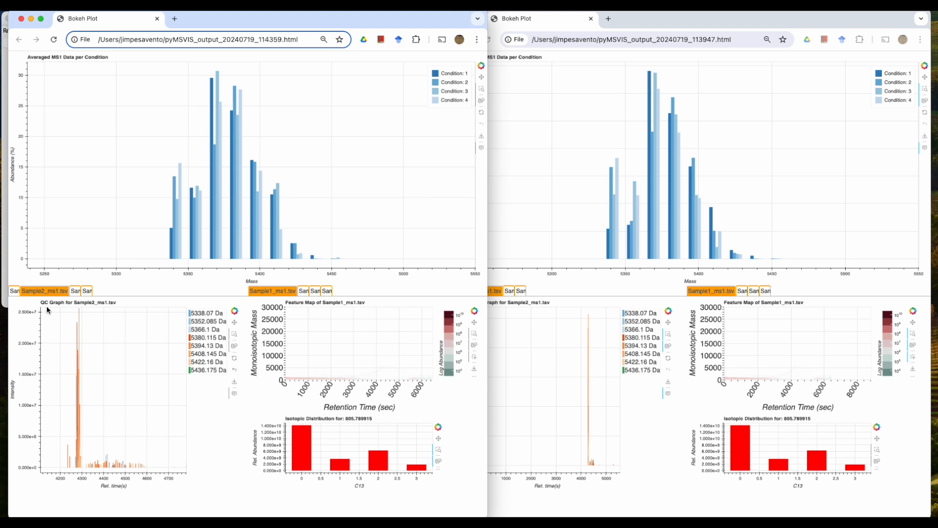
{"action": "left_click_drag", "start_coordinate": [48, 310], "coordinate": [159, 475]}
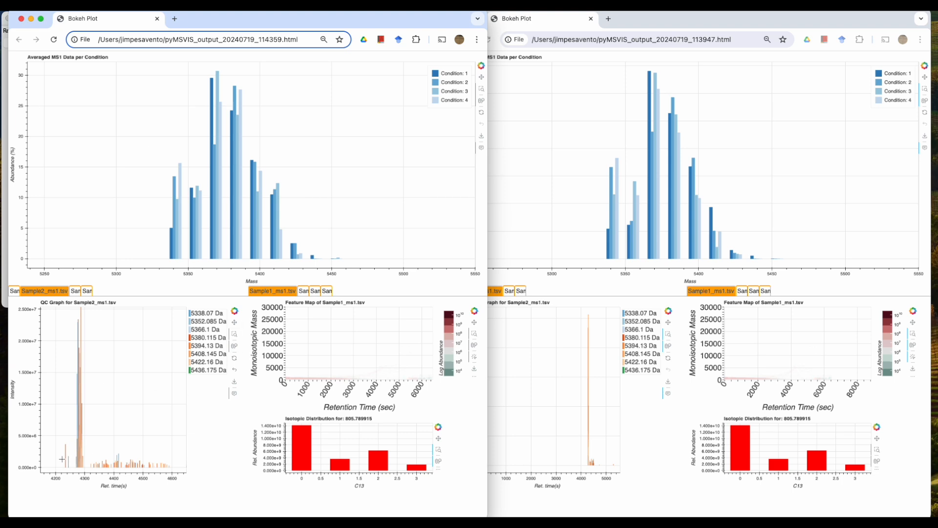
{"action": "left_click_drag", "start_coordinate": [62, 309], "coordinate": [110, 465]}
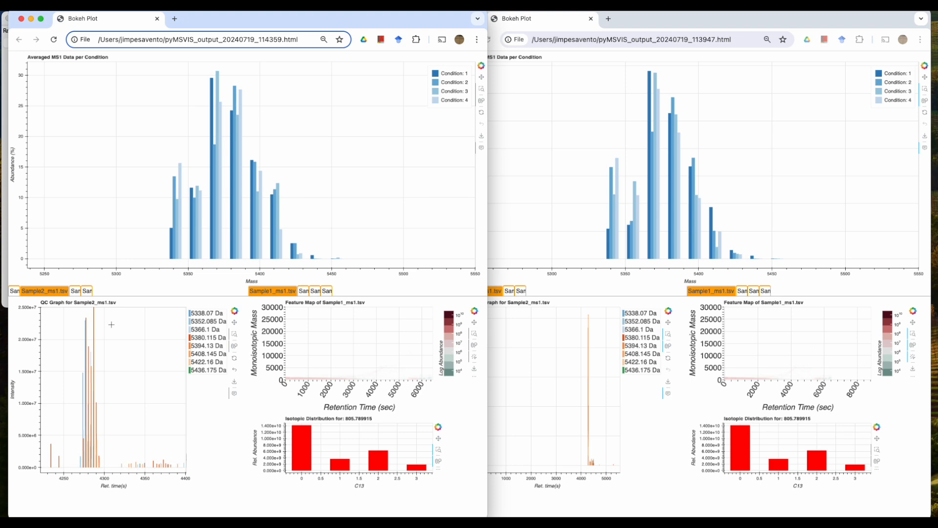
Step: Reset Sample2's QC graph in the off-by-1-Da plot and enlarge the region from about 4220 to 4760 s
{"action": "left_click", "coordinate": [234, 357]}
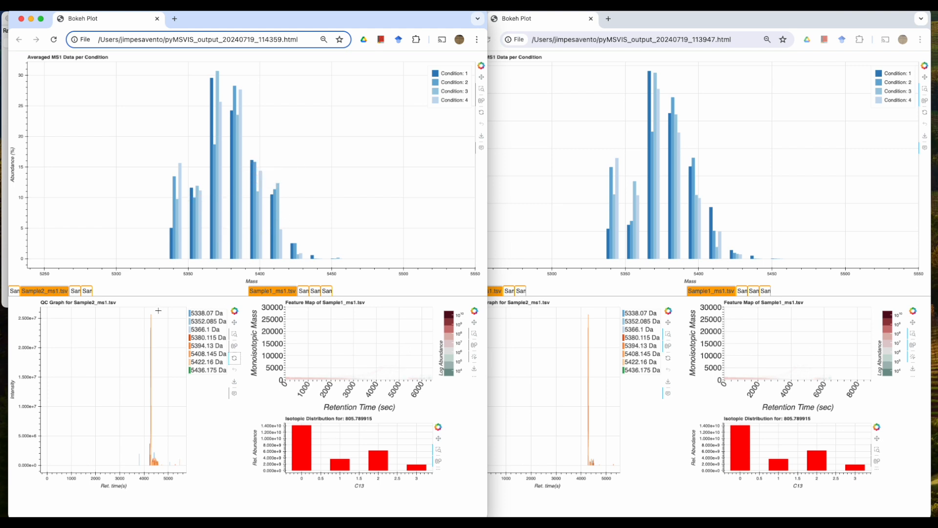
{"action": "left_click_drag", "start_coordinate": [137, 311], "coordinate": [180, 497]}
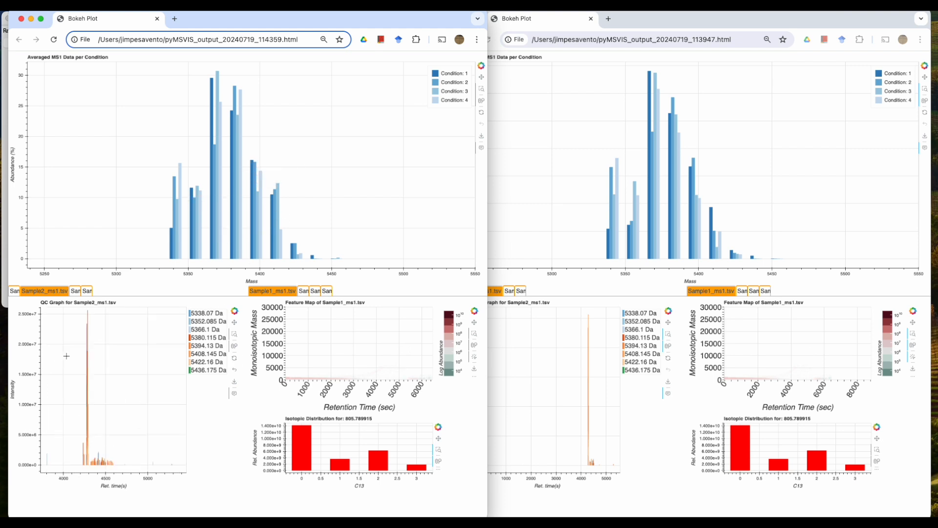
{"action": "left_click_drag", "start_coordinate": [80, 309], "coordinate": [128, 494]}
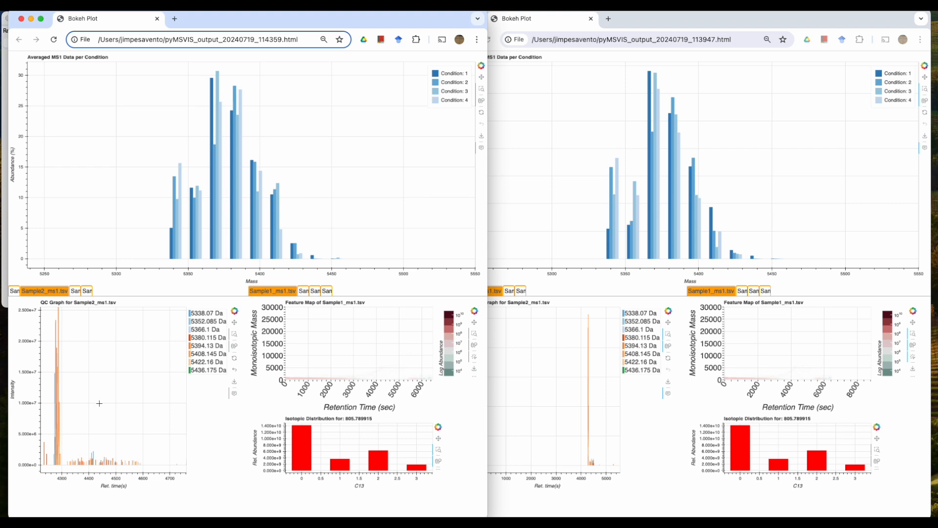
Step: Close all three Bokeh plot windows from the earlier searches
{"action": "left_click", "coordinate": [22, 19]}
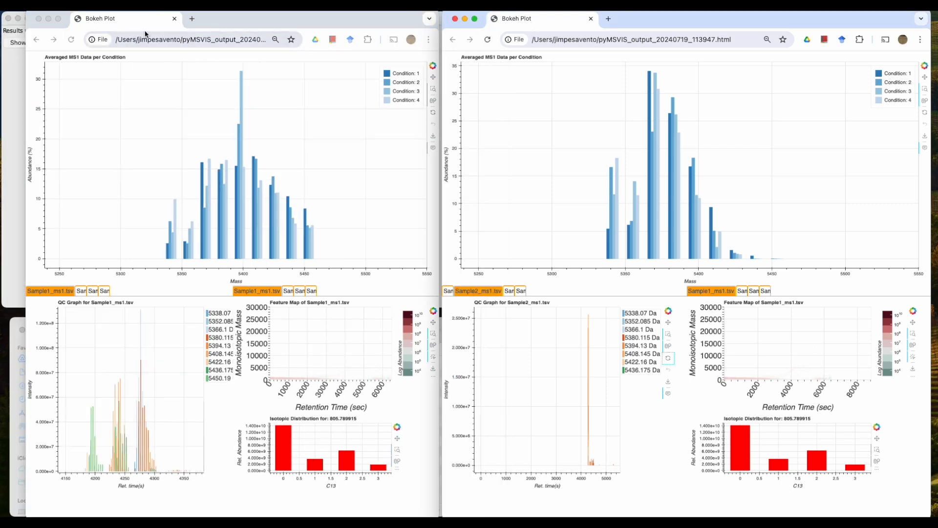
{"action": "left_click", "coordinate": [38, 19]}
{"action": "left_click", "coordinate": [456, 20]}
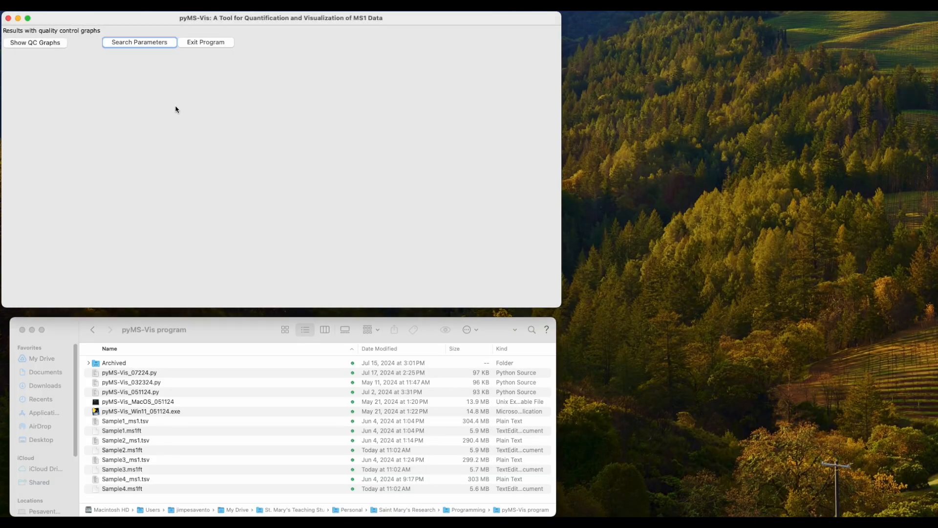
Step: Return to the search parameters in pyMS-Vis and change the search mode to Dynamic
{"action": "left_click", "coordinate": [146, 44]}
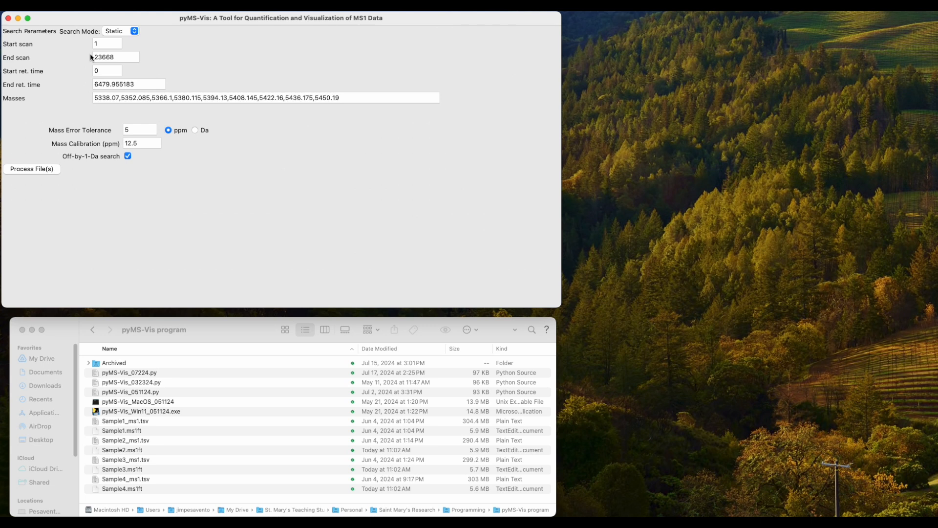
{"action": "left_click", "coordinate": [119, 33]}
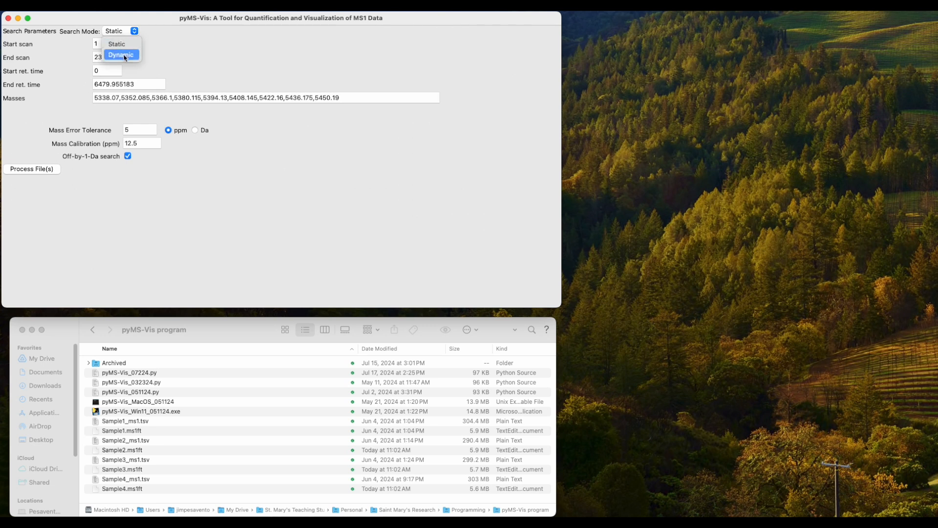
{"action": "left_click", "coordinate": [122, 54]}
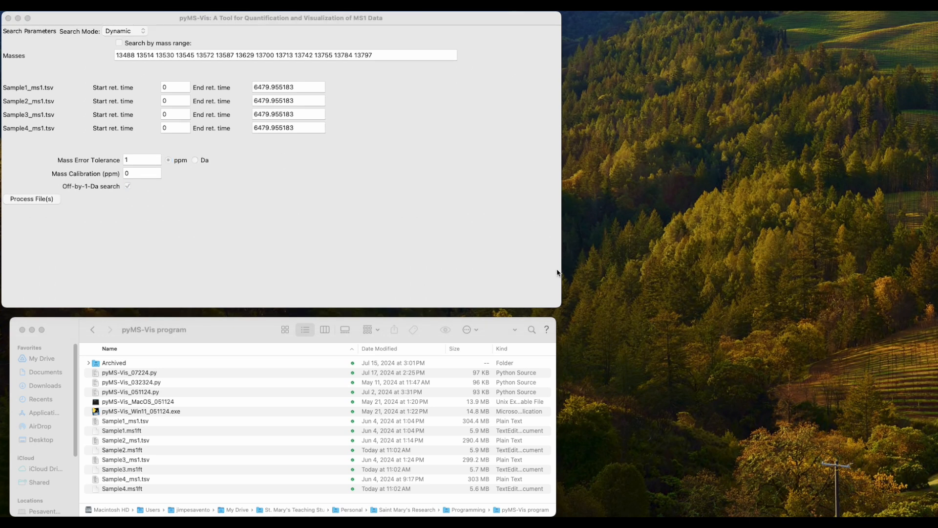
Step: Set the retention time range of both Sample1 and Sample2 to 4261–4310
{"action": "left_click", "coordinate": [171, 87]}
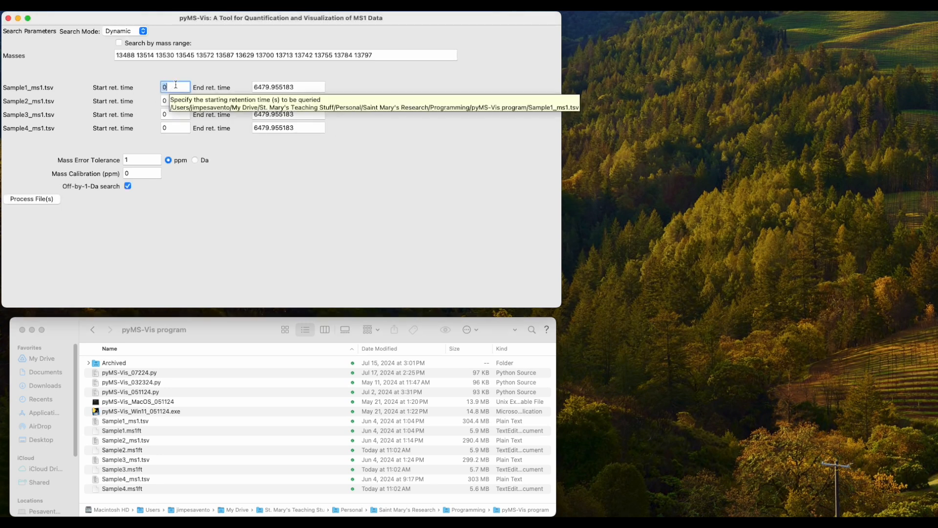
{"action": "type", "text": "426"}
{"action": "key", "text": "Tab"}
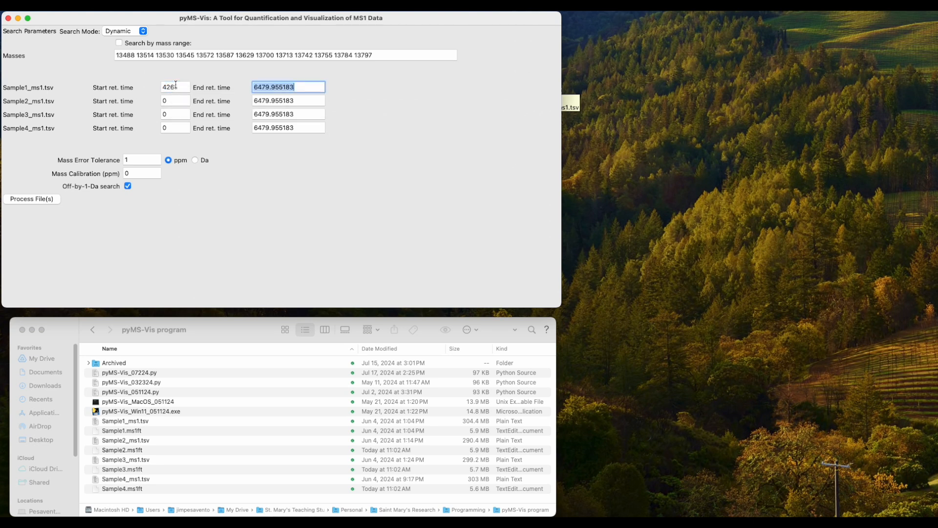
{"action": "type", "text": "4"}
{"action": "key", "text": "BackSpace"}
{"action": "type", "text": "4310"}
{"action": "key", "text": "Tab"}
{"action": "type", "text": "4261"}
{"action": "key", "text": "Tab"}
{"action": "type", "text": "4310"}
{"action": "key", "text": "Tab"}
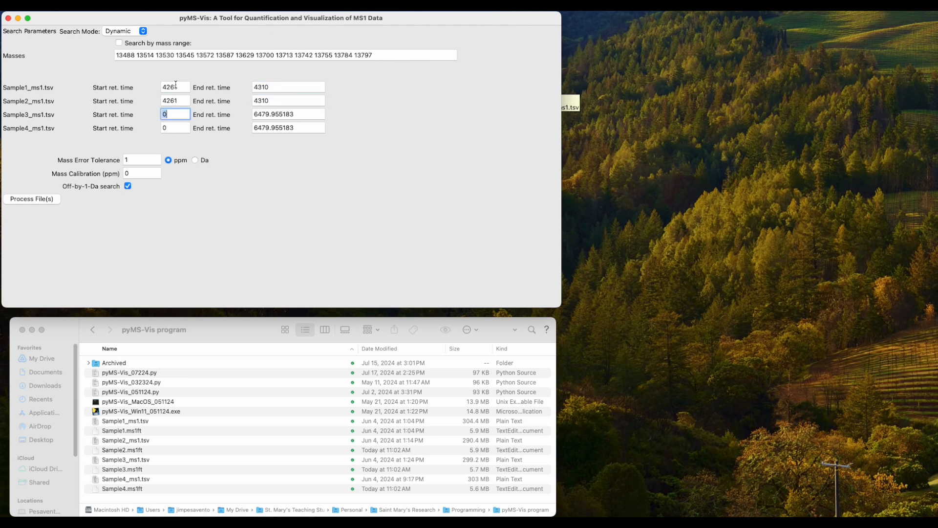
Step: Set the retention time range to 4292–4330 for Sample3 and 4306–4360 for Sample4
{"action": "type", "text": "4292"}
{"action": "key", "text": "Tab"}
{"action": "type", "text": "4330"}
{"action": "key", "text": "Tab"}
{"action": "type", "text": "4306"}
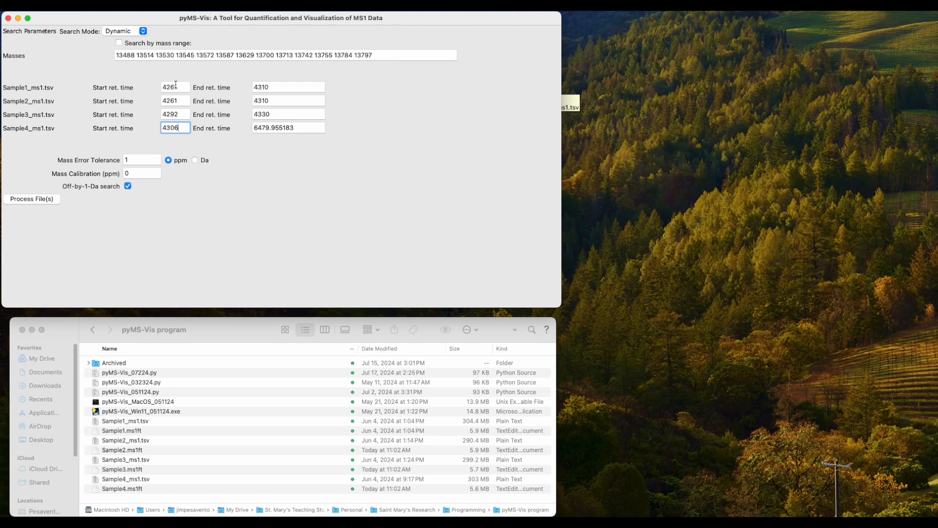
{"action": "key", "text": "Tab"}
{"action": "type", "text": "4360"}
Step: Process the files with a mass error tolerance of 5 ppm, a mass calibration of 12.5 ppm and off-by-1-Da search disabled
{"action": "double_click", "coordinate": [133, 159]}
{"action": "type", "text": "5"}
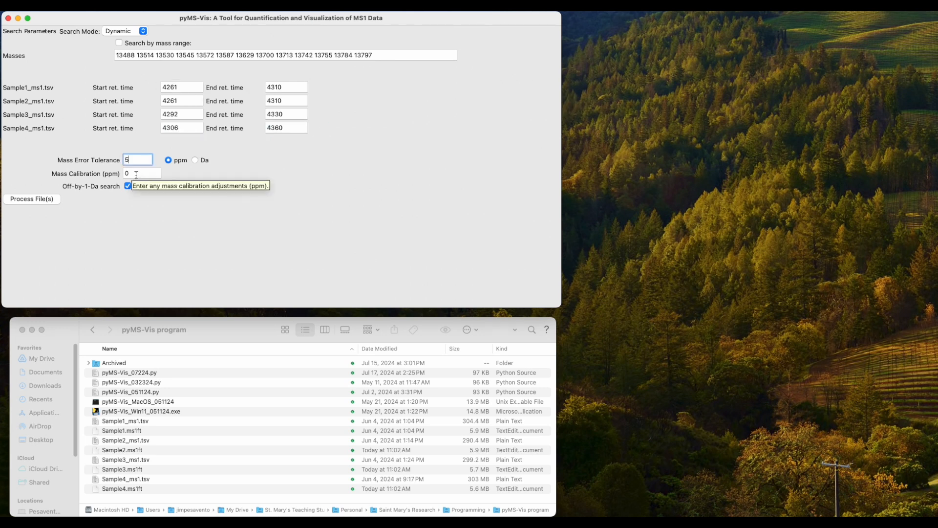
{"action": "double_click", "coordinate": [155, 174]}
{"action": "type", "text": "12.5"}
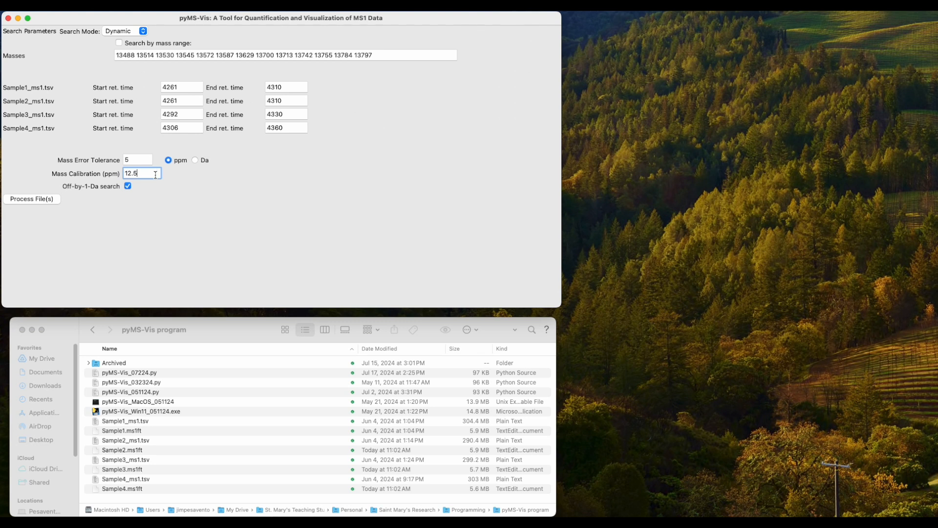
{"action": "left_click", "coordinate": [127, 185]}
{"action": "left_click", "coordinate": [47, 198]}
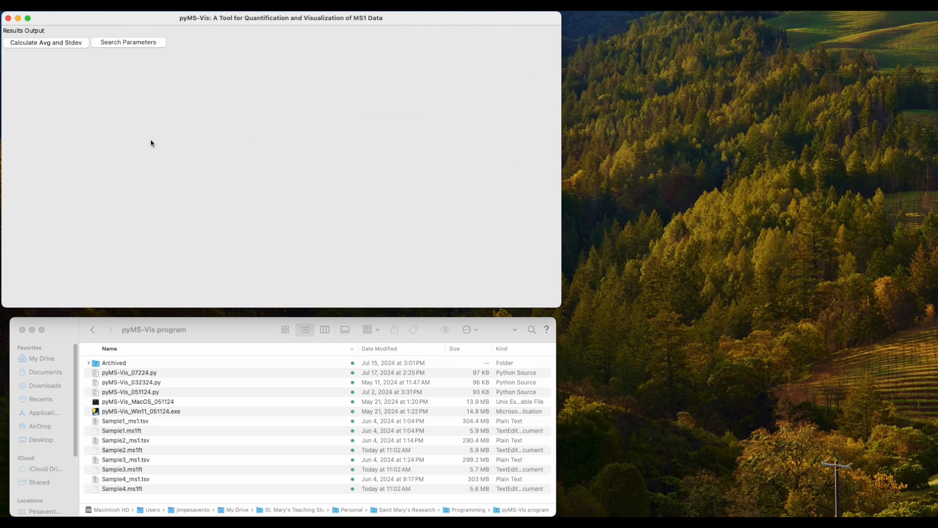
Step: Calculate the averages and standard deviations, and view Sample3's QC graph from the resulting plot in a separate window
{"action": "left_click", "coordinate": [65, 44]}
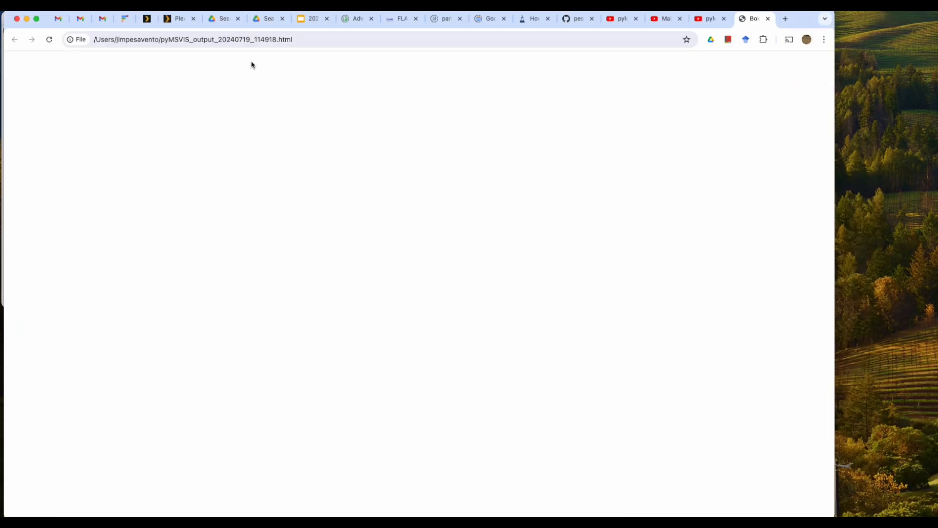
{"action": "left_click_drag", "start_coordinate": [755, 19], "coordinate": [79, 75]}
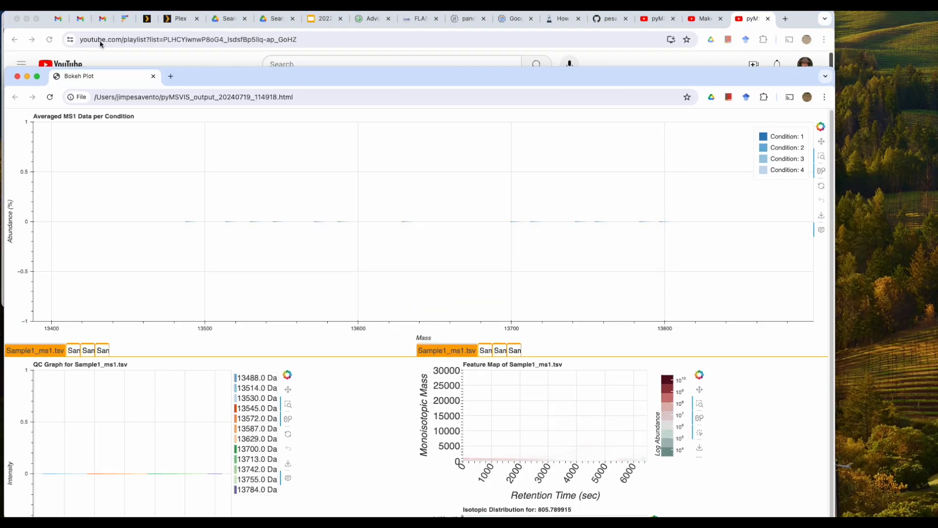
{"action": "left_click", "coordinate": [29, 19]}
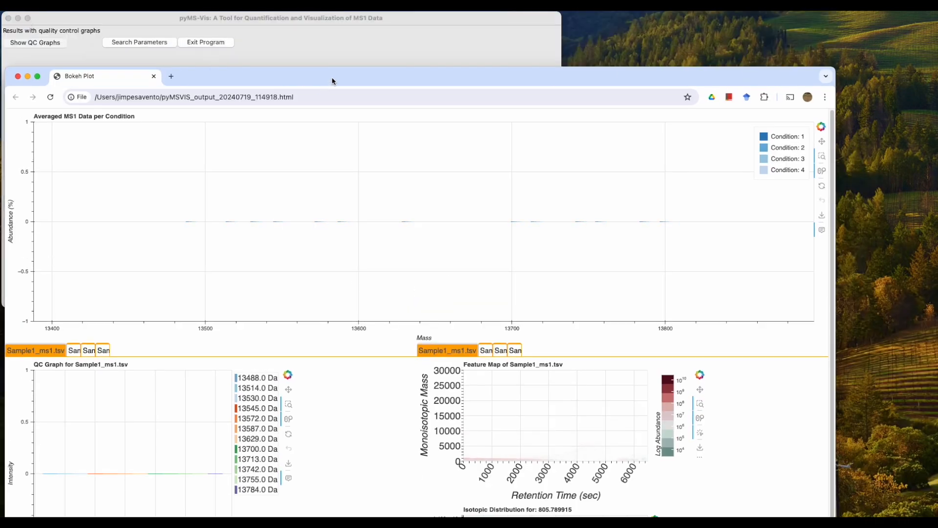
{"action": "left_click_drag", "start_coordinate": [335, 78], "coordinate": [376, 28]}
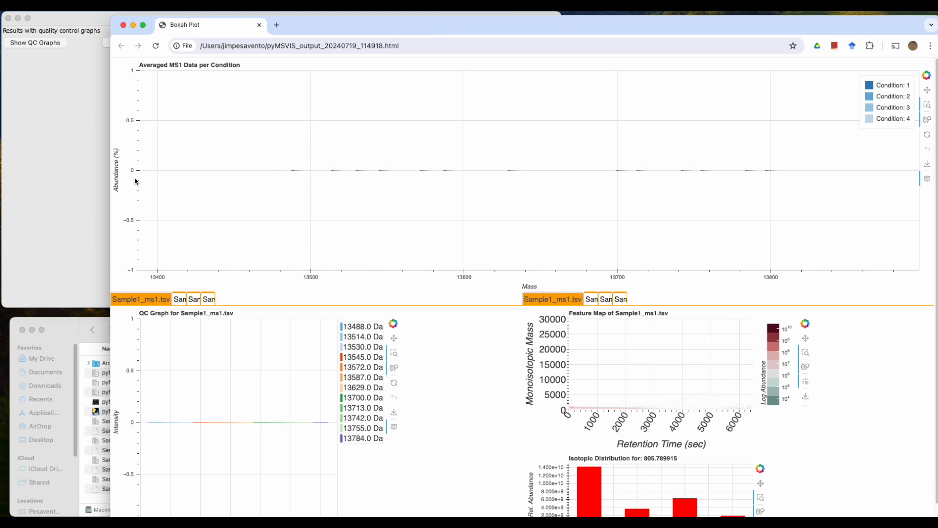
{"action": "left_click", "coordinate": [194, 298]}
Step: Return to the search parameters in pyMS-Vis and select the whole list of masses for replacement
{"action": "left_click", "coordinate": [98, 209]}
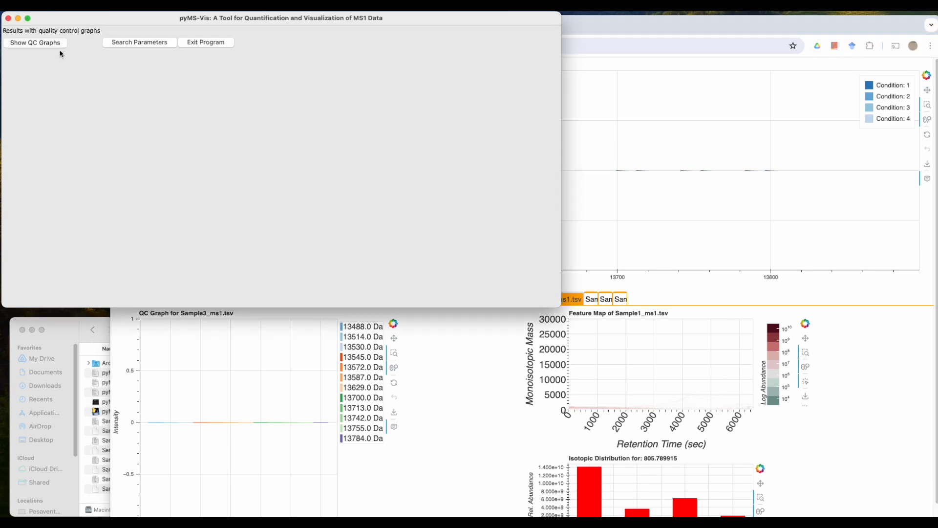
{"action": "left_click", "coordinate": [152, 46]}
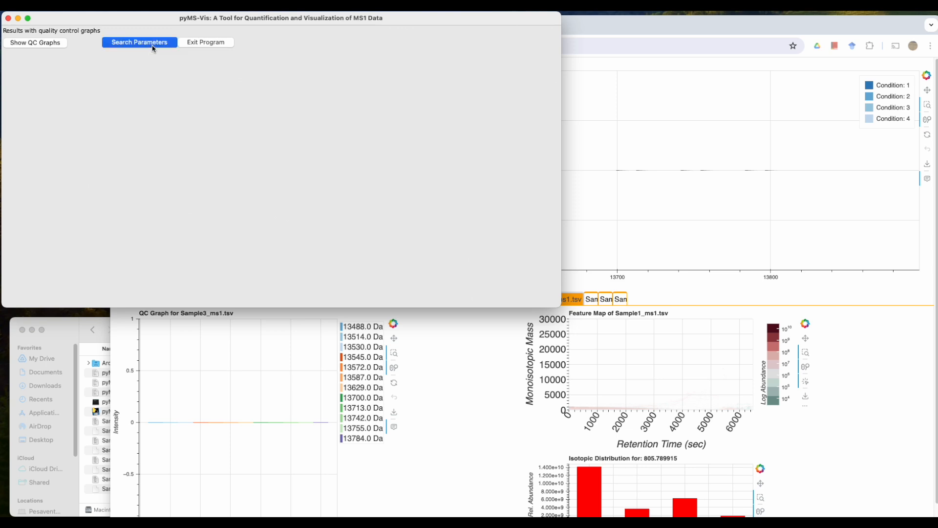
{"action": "left_click", "coordinate": [184, 86]}
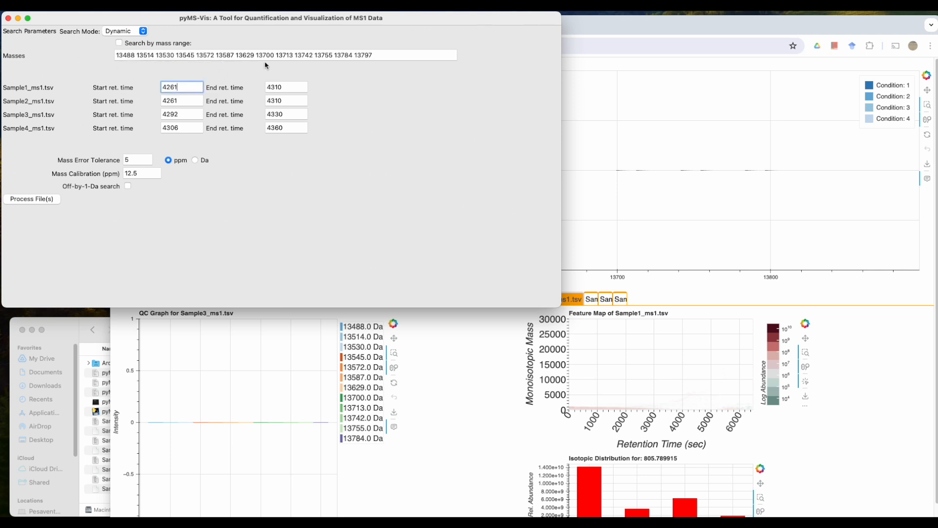
{"action": "key", "text": "shift+Tab"}
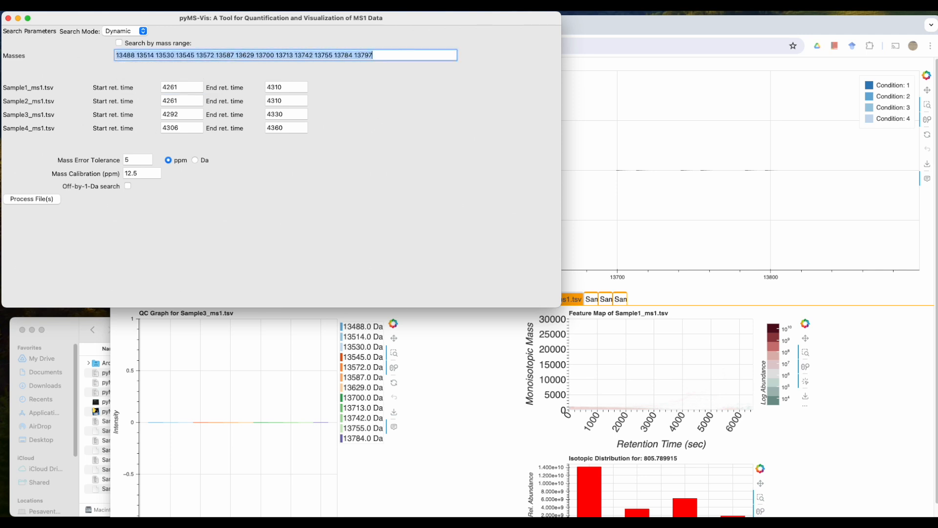
Step: Check Excel's open and recent workbooks for the H3_GluC_masses file
{"action": "key", "text": "super+Tab"}
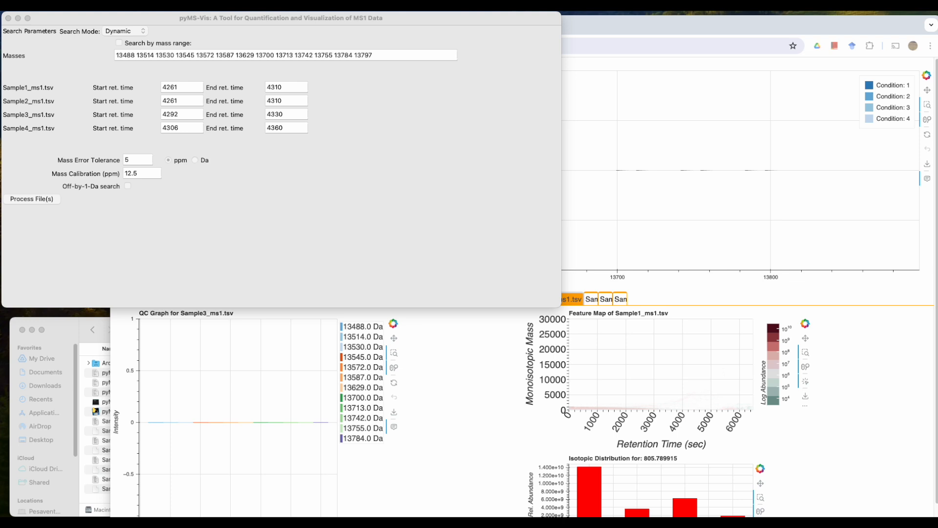
{"action": "mouse_move", "coordinate": [730, 515]}
{"action": "mouse_move", "coordinate": [791, 516]}
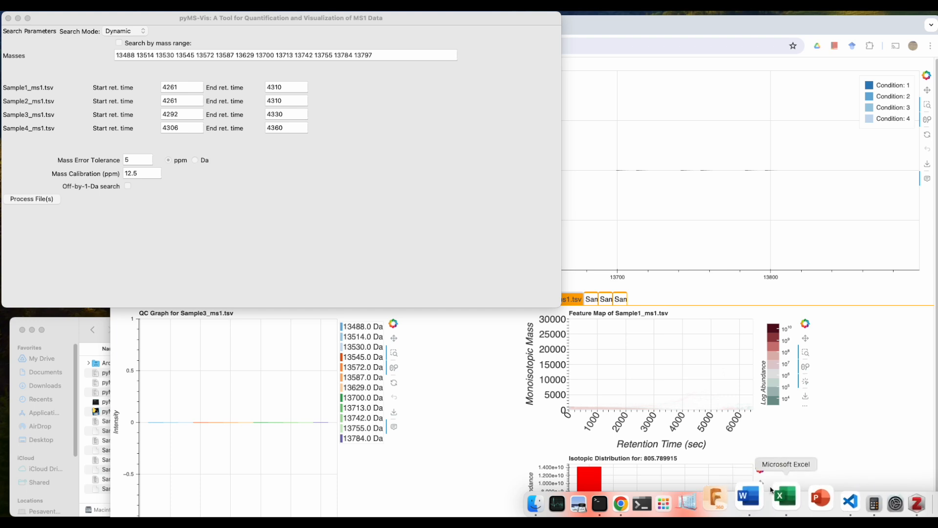
{"action": "right_click", "coordinate": [780, 498]}
{"action": "mouse_move", "coordinate": [813, 406]}
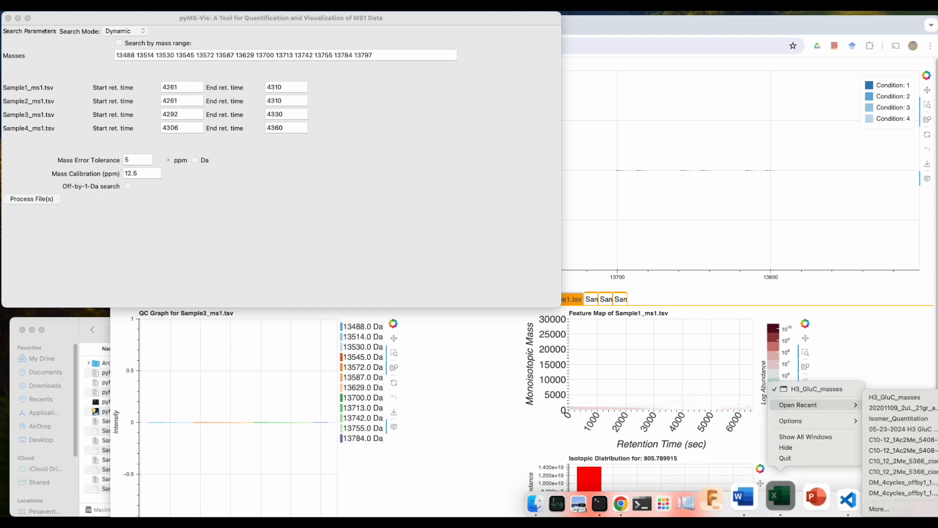
{"action": "key", "text": "Escape"}
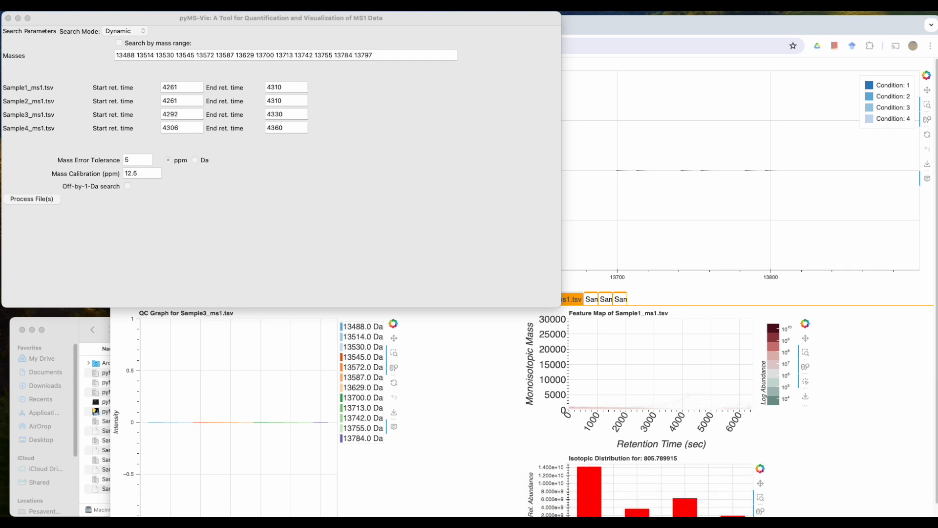
Step: Replace the masses with 5338.07,5352.085,5366.1,5380.115,5394.13,5408.145,5422.16,5436.175,5450.19, process the files, and show the resulting plot
{"action": "left_click", "coordinate": [329, 235]}
{"action": "type", "text": "5338.07,5352.085,5366.1,5380.115,5394.13,5408.145,5422.16,5436.175,5450.19"}
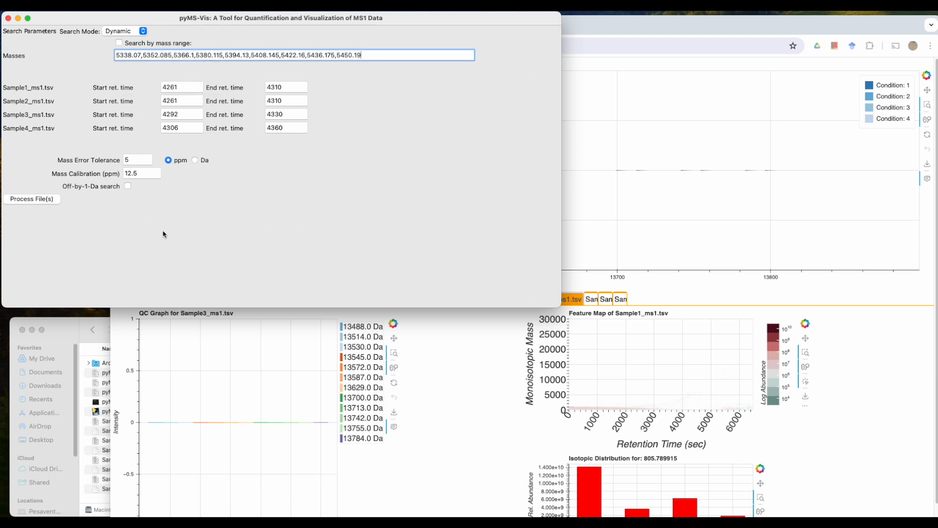
{"action": "left_click", "coordinate": [39, 200]}
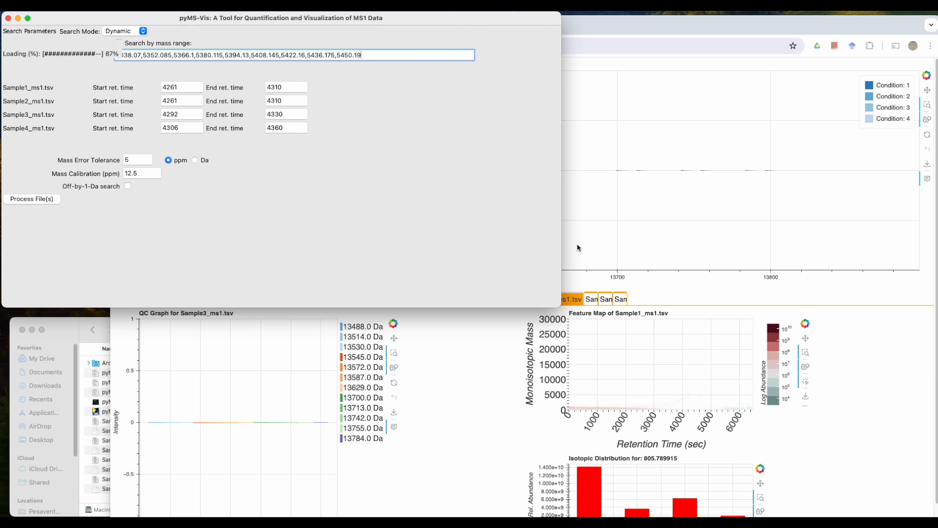
{"action": "left_click", "coordinate": [56, 48]}
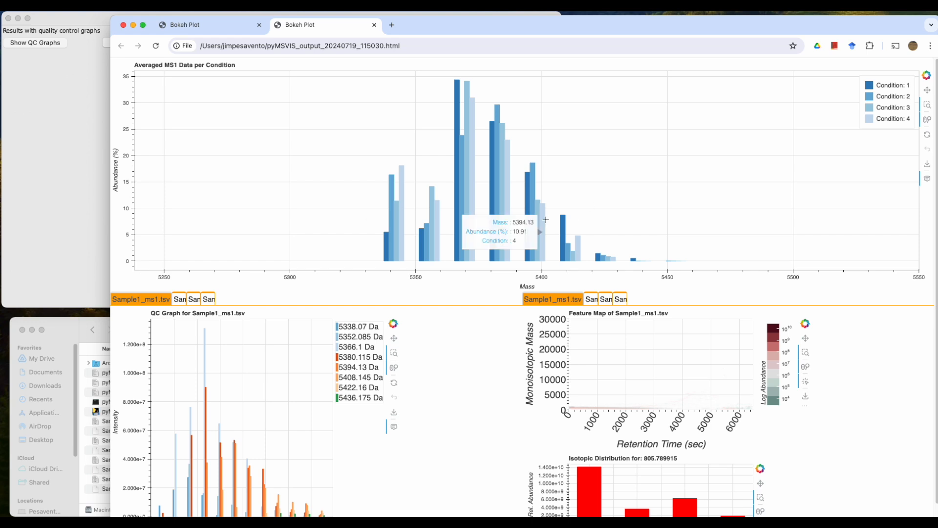
{"action": "scroll", "coordinate": [437, 387], "scroll_direction": "down", "scroll_amount": 1}
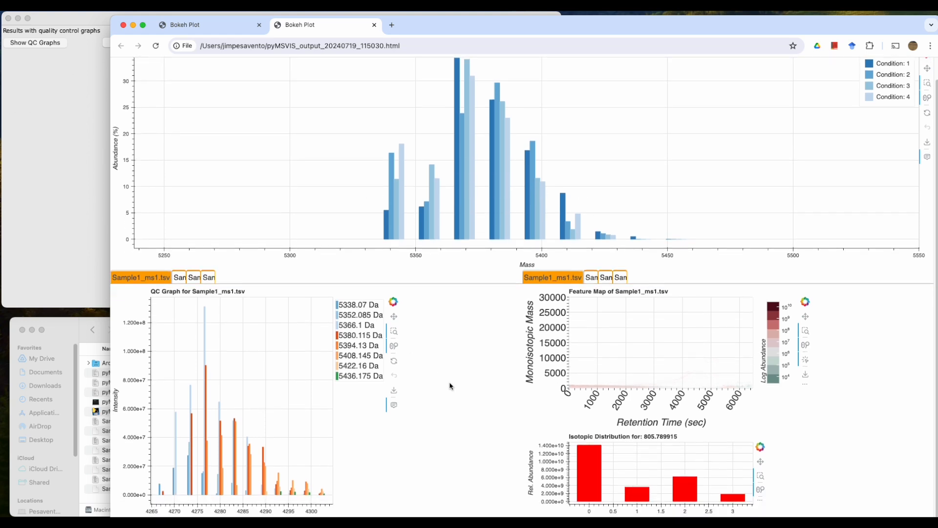
Step: Return to the search parameters, enable the off-by-1-Da search, and process the files again
{"action": "left_click", "coordinate": [82, 120]}
{"action": "left_click", "coordinate": [142, 45]}
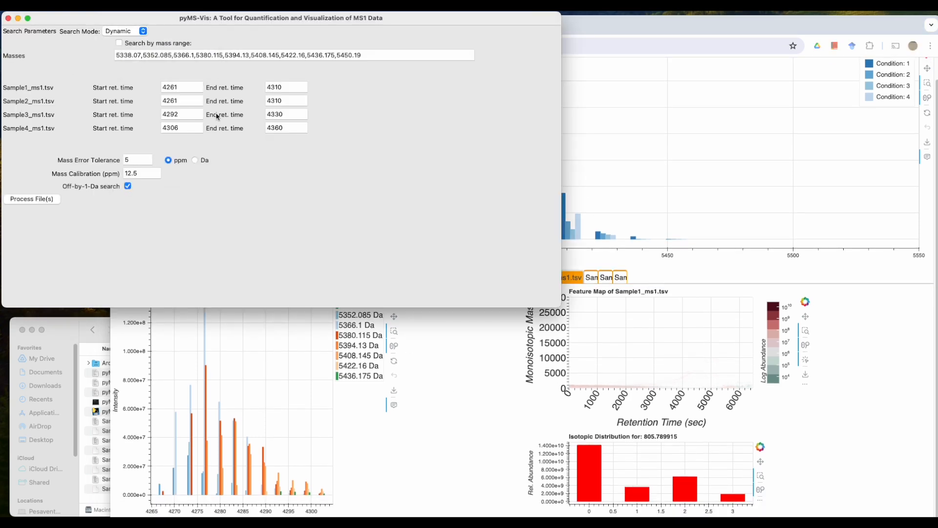
{"action": "left_click", "coordinate": [19, 200]}
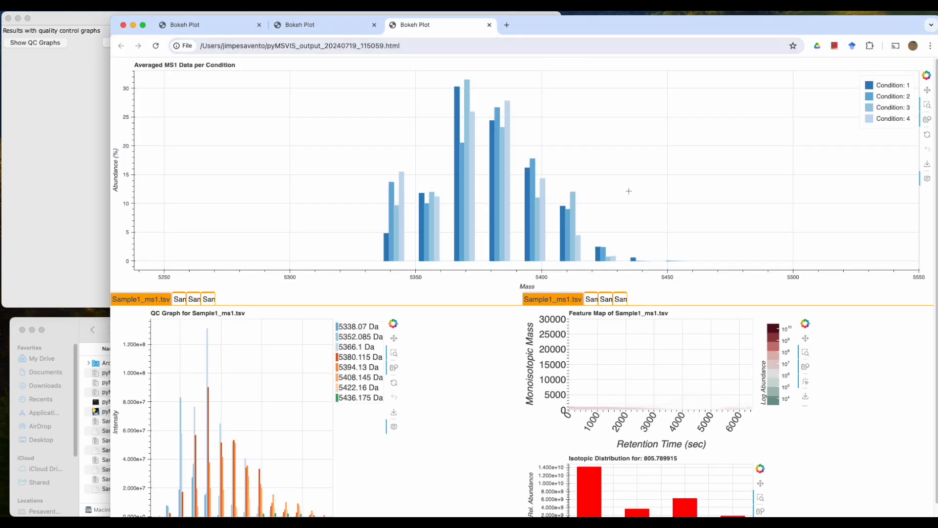
Step: Close the oldest plot tab and arrange the 115030 and 115059 output plots side by side in separate windows
{"action": "left_click", "coordinate": [259, 25]}
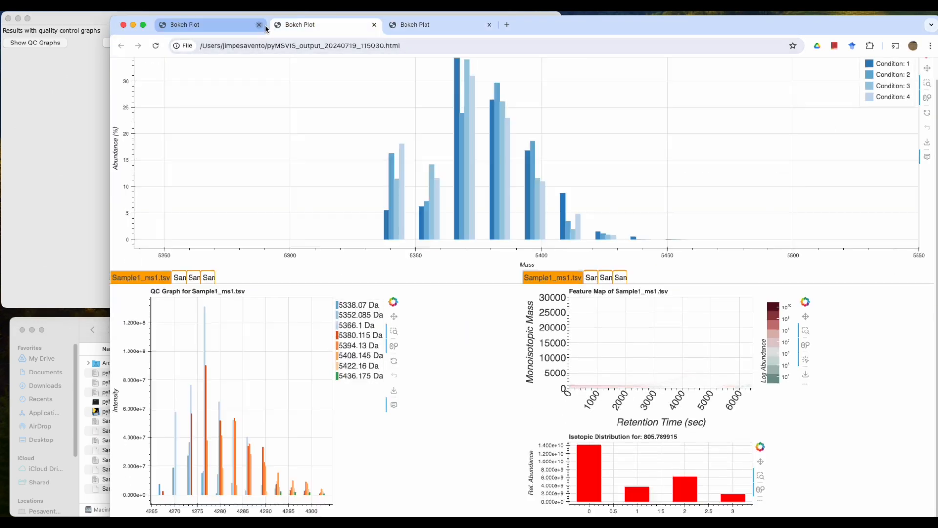
{"action": "left_click_drag", "start_coordinate": [313, 26], "coordinate": [357, 52]}
{"action": "left_click_drag", "start_coordinate": [404, 25], "coordinate": [300, 21]}
{"action": "left_click_drag", "start_coordinate": [835, 41], "coordinate": [582, 41]}
{"action": "left_click_drag", "start_coordinate": [691, 52], "coordinate": [648, 24]}
{"action": "left_click_drag", "start_coordinate": [107, 55], "coordinate": [509, 68]}
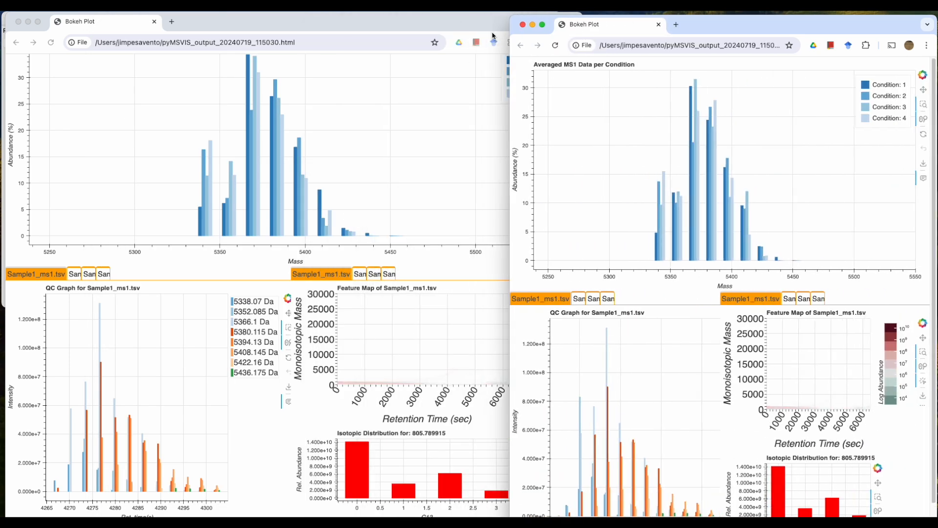
{"action": "left_click_drag", "start_coordinate": [484, 31], "coordinate": [471, 27]}
{"action": "left_click", "coordinate": [441, 23]}
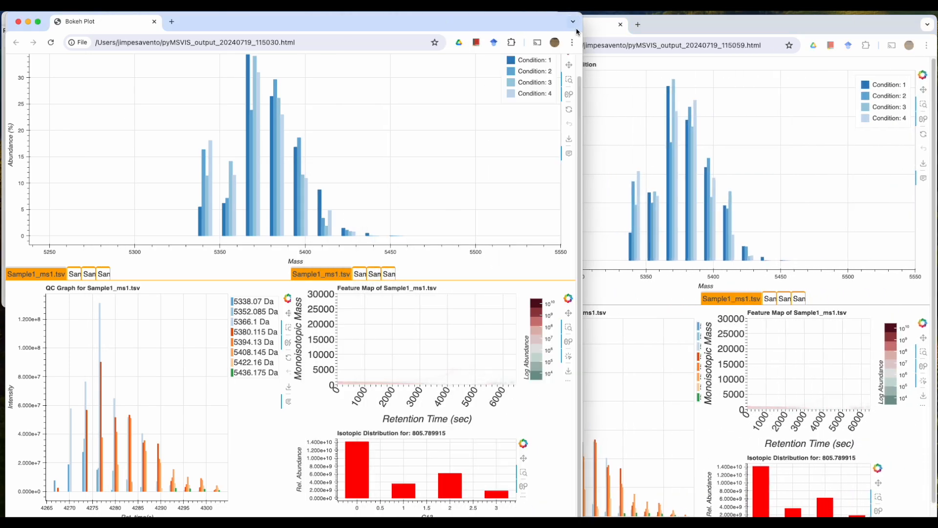
{"action": "left_click_drag", "start_coordinate": [582, 32], "coordinate": [471, 30]}
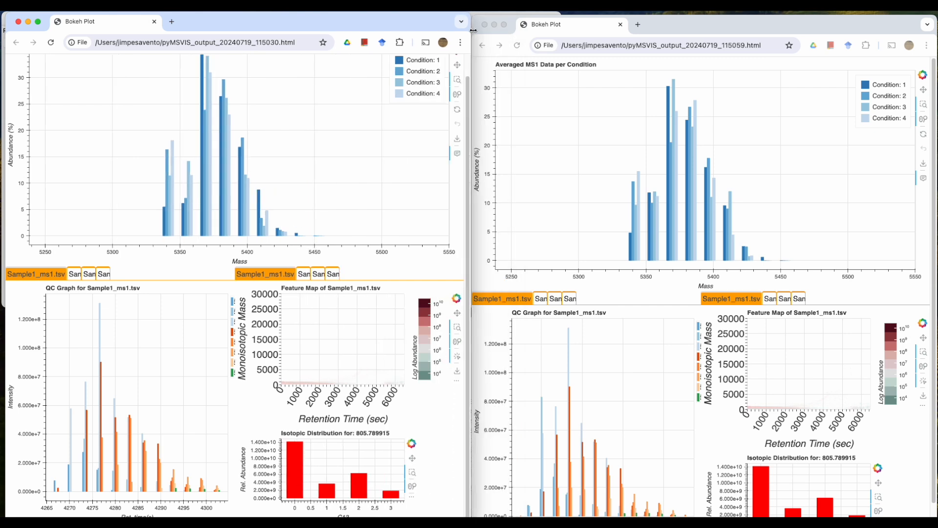
{"action": "left_click", "coordinate": [775, 39]}
{"action": "left_click_drag", "start_coordinate": [784, 28], "coordinate": [784, 25]}
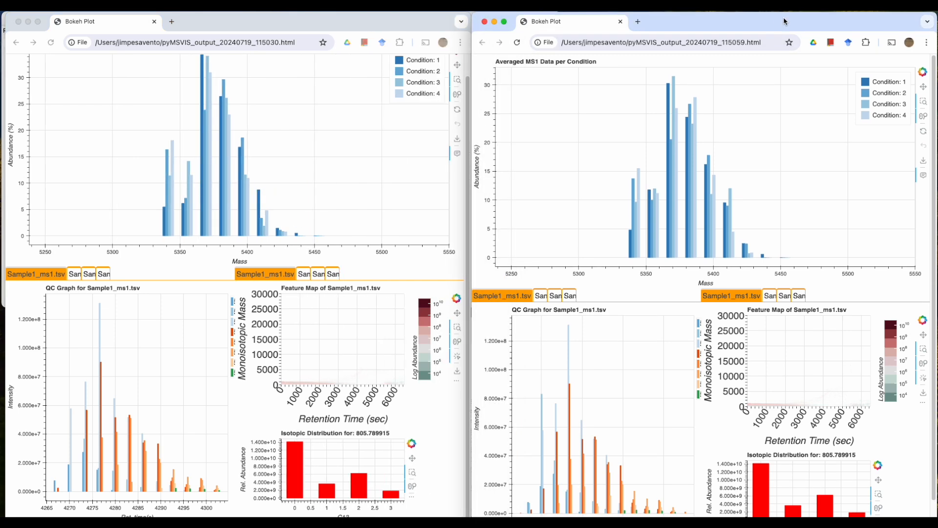
Step: Zoom both plot pages out to 80% and compare their averaged MS1 data per condition
{"action": "key", "text": "super+minus"}
{"action": "key", "text": "super+minus"}
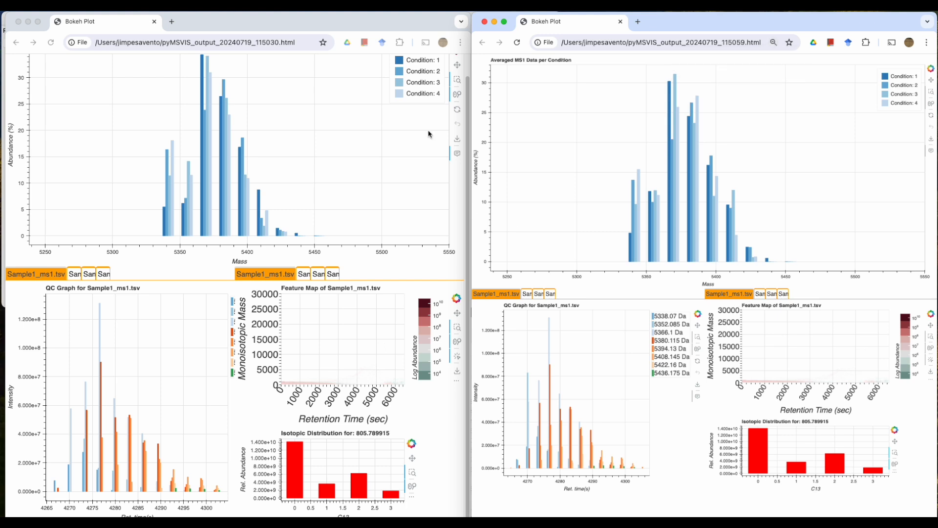
{"action": "left_click", "coordinate": [399, 25]}
{"action": "key", "text": "super+minus"}
{"action": "key", "text": "super+minus"}
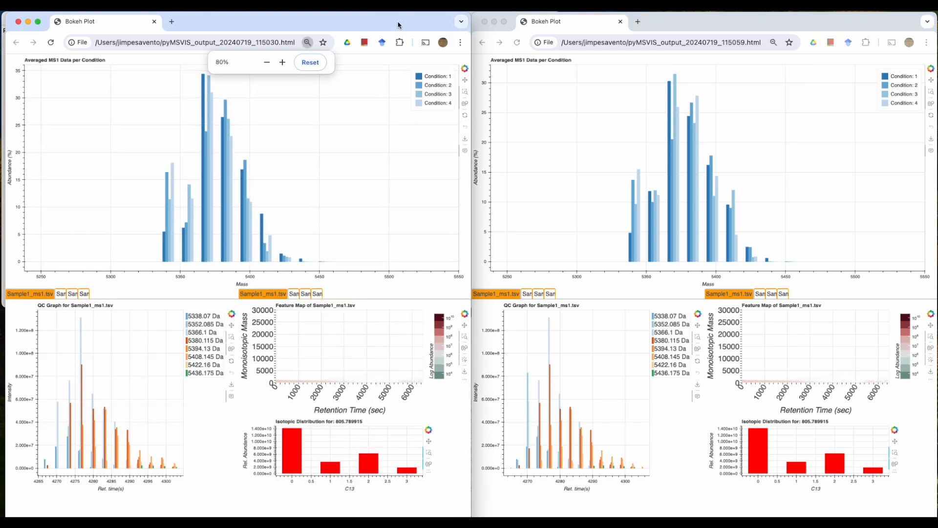
{"action": "left_click", "coordinate": [685, 263]}
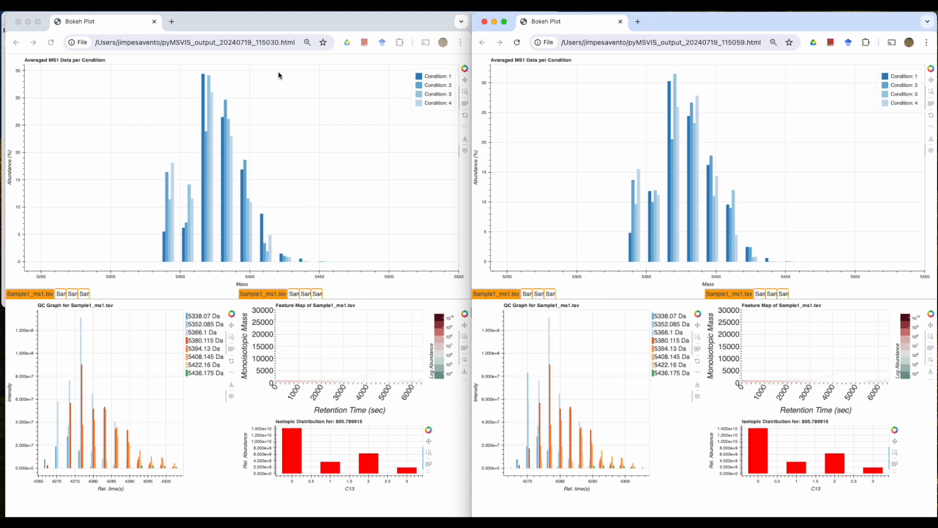
{"action": "left_click", "coordinate": [359, 28]}
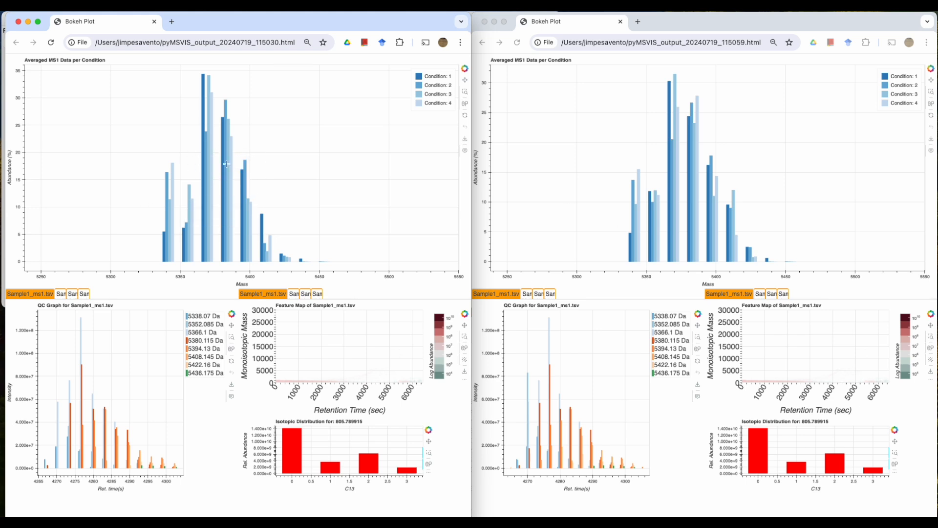
{"action": "left_click", "coordinate": [584, 113]}
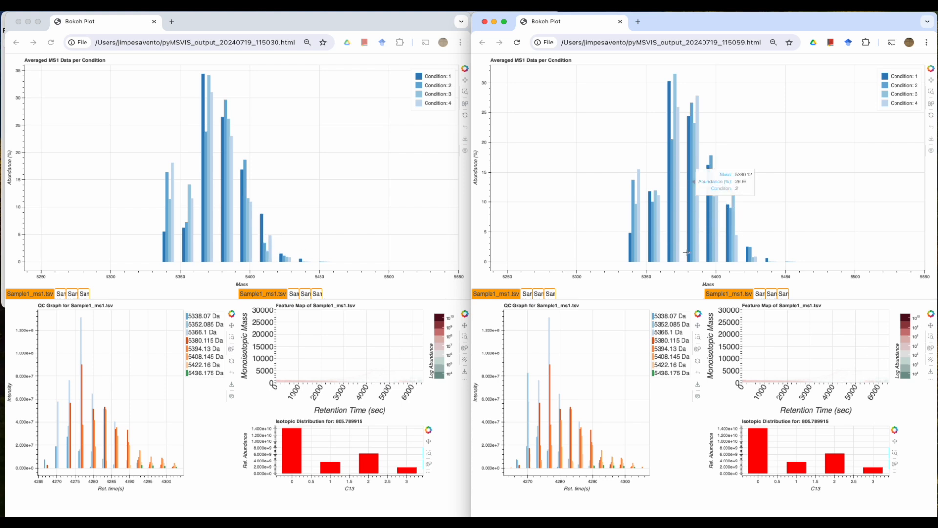
Step: In the 115030 plot, view the QC graphs of Sample2, Sample3 and Sample4 in turn, zoomed in around the peaks near 4300 s
{"action": "left_click", "coordinate": [61, 294]}
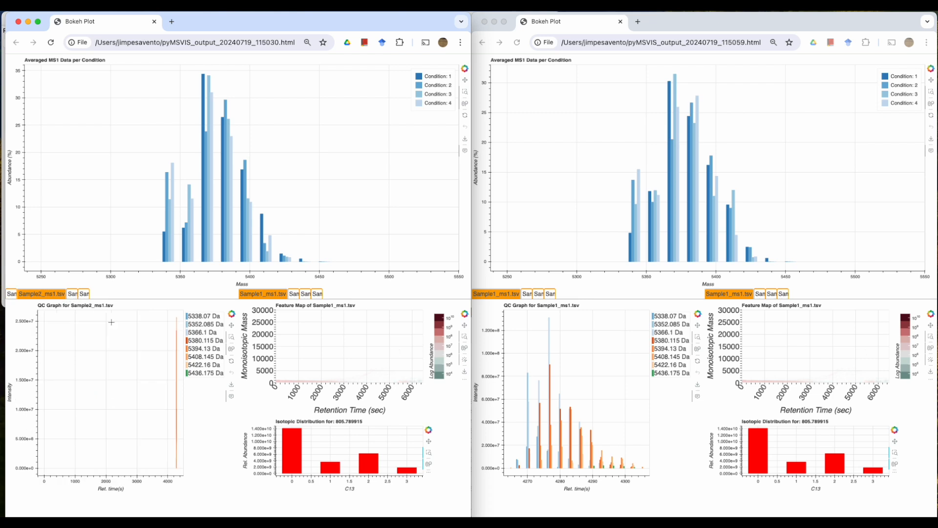
{"action": "left_click_drag", "start_coordinate": [171, 319], "coordinate": [184, 477]}
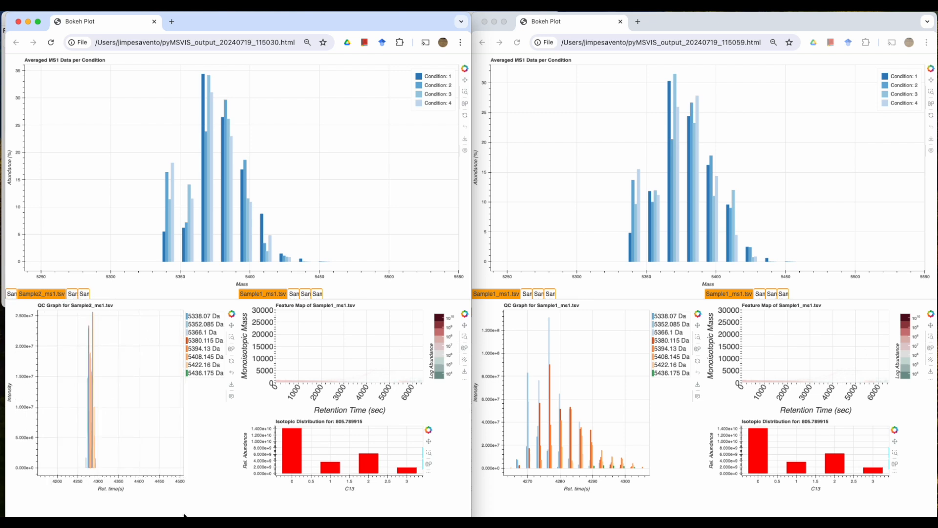
{"action": "left_click", "coordinate": [72, 294]}
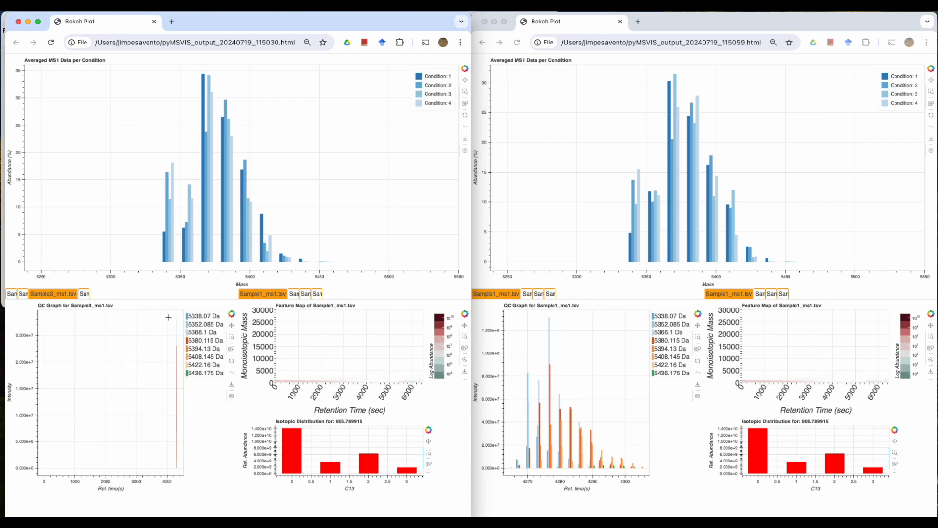
{"action": "left_click_drag", "start_coordinate": [168, 313], "coordinate": [184, 476]}
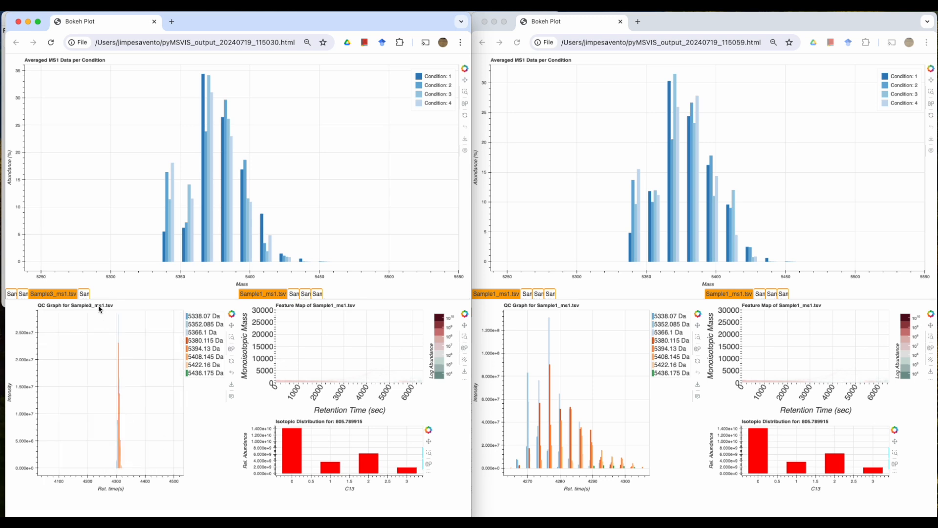
{"action": "left_click", "coordinate": [85, 294]}
{"action": "left_click_drag", "start_coordinate": [169, 313], "coordinate": [189, 482]}
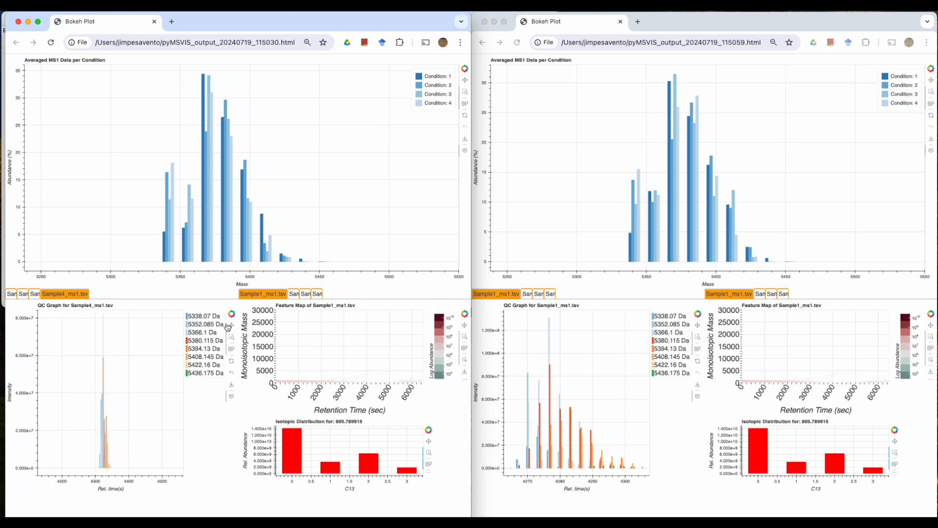
Step: In the 115059 plot, view the QC graphs of Sample4, Sample3 and Sample2, enlarging the peak regions of Sample3 and Sample2
{"action": "left_click", "coordinate": [550, 296]}
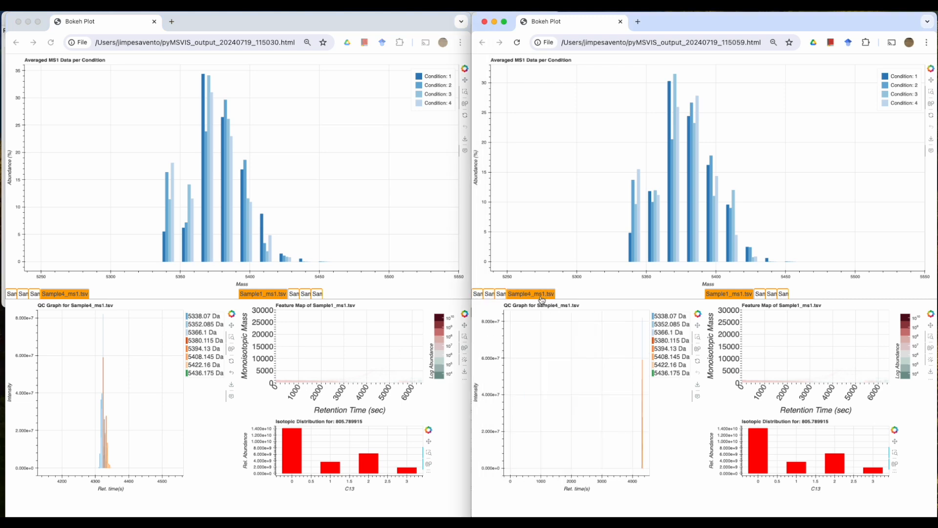
{"action": "left_click", "coordinate": [501, 295]}
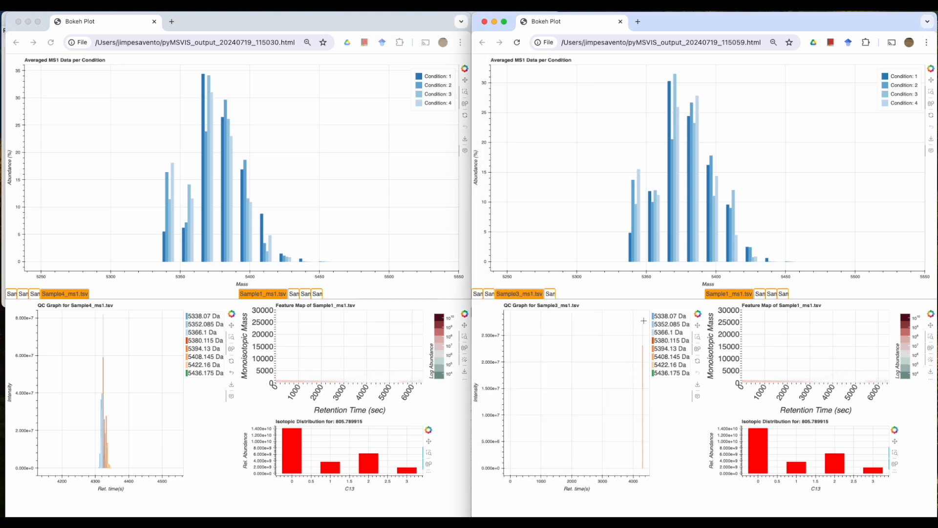
{"action": "left_click_drag", "start_coordinate": [638, 316], "coordinate": [646, 474]}
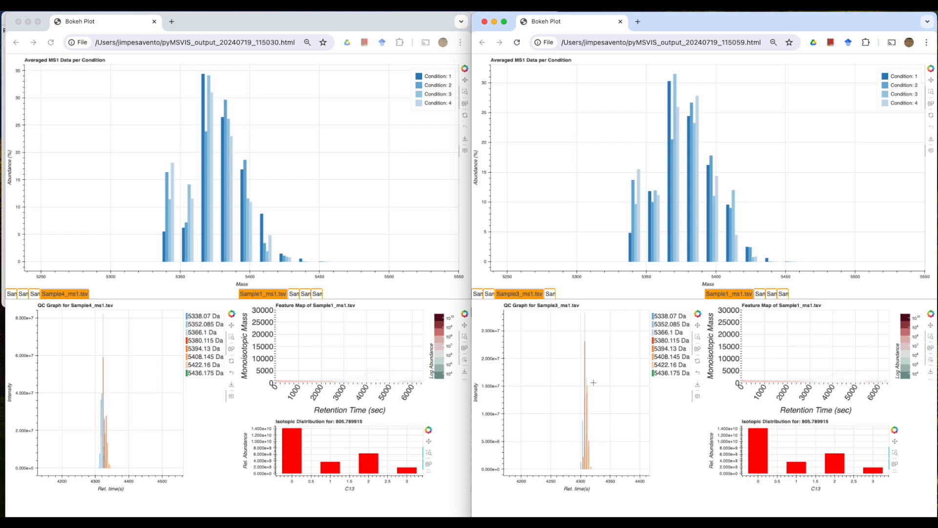
{"action": "left_click", "coordinate": [492, 295]}
{"action": "left_click_drag", "start_coordinate": [635, 314], "coordinate": [652, 483]}
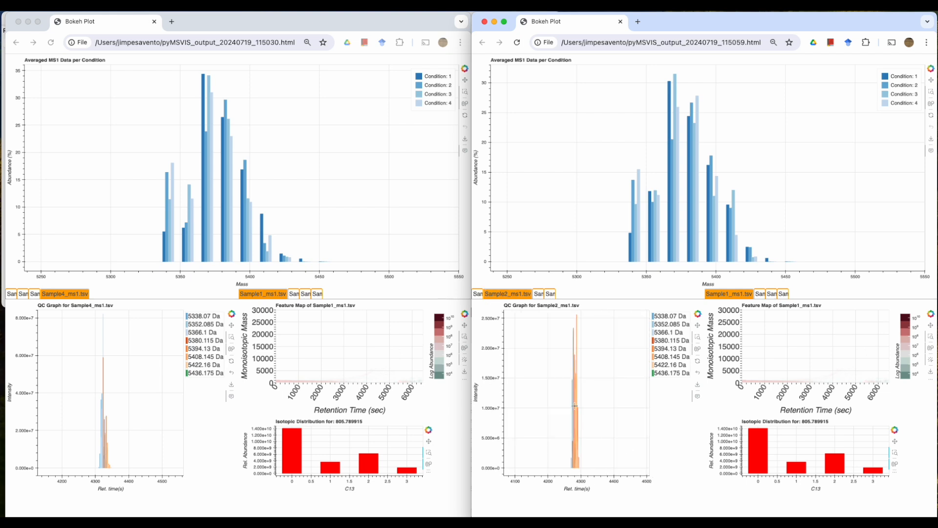
Step: Show Sample2's QC graph in both plots and zoom in closer on the individual peaks to compare them
{"action": "left_click", "coordinate": [478, 295]}
{"action": "left_click", "coordinate": [528, 294]}
{"action": "left_click_drag", "start_coordinate": [560, 311], "coordinate": [599, 477]}
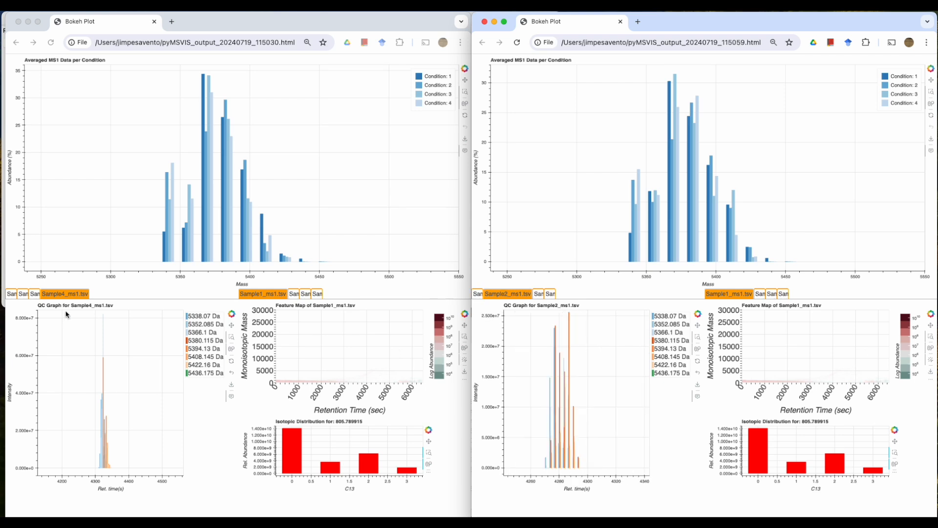
{"action": "left_click", "coordinate": [26, 295]}
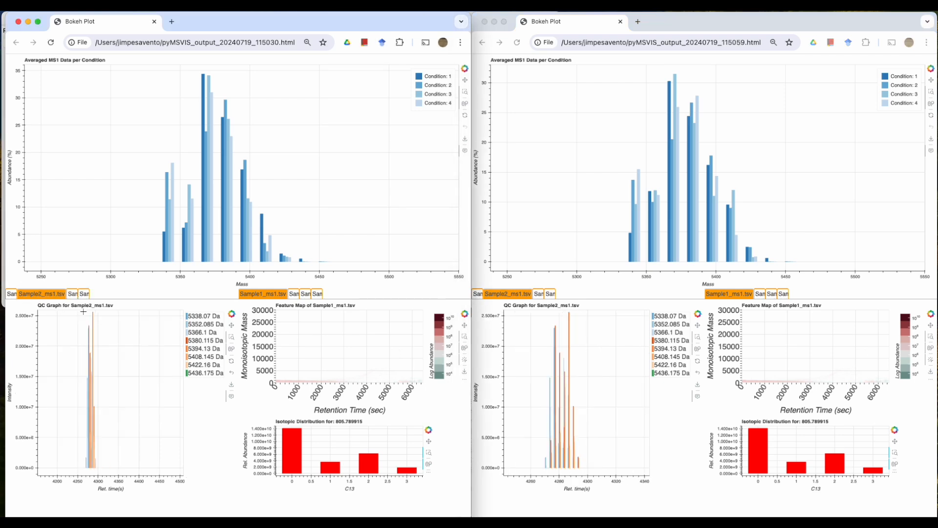
{"action": "left_click_drag", "start_coordinate": [78, 312], "coordinate": [105, 476]}
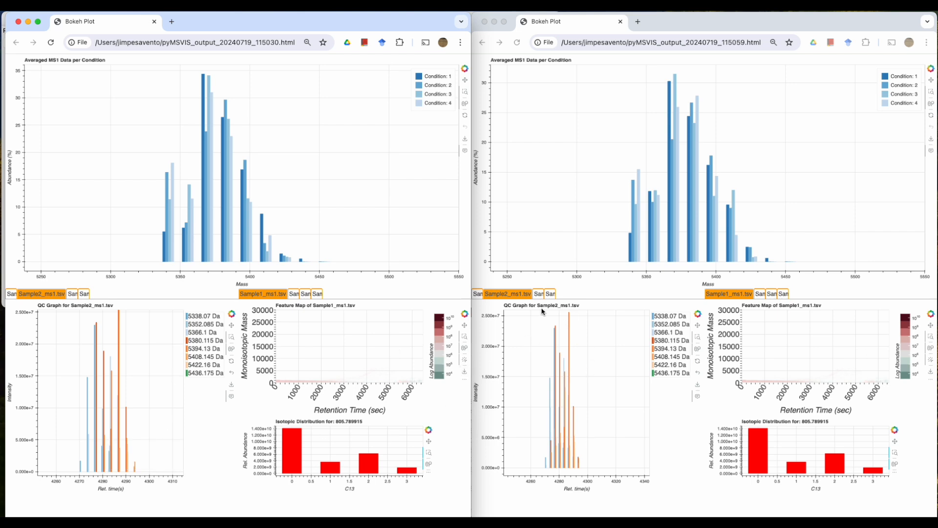
Step: Show Sample3's QC graph in both plots and zoom in on the peaks to compare them
{"action": "left_click", "coordinate": [539, 294]}
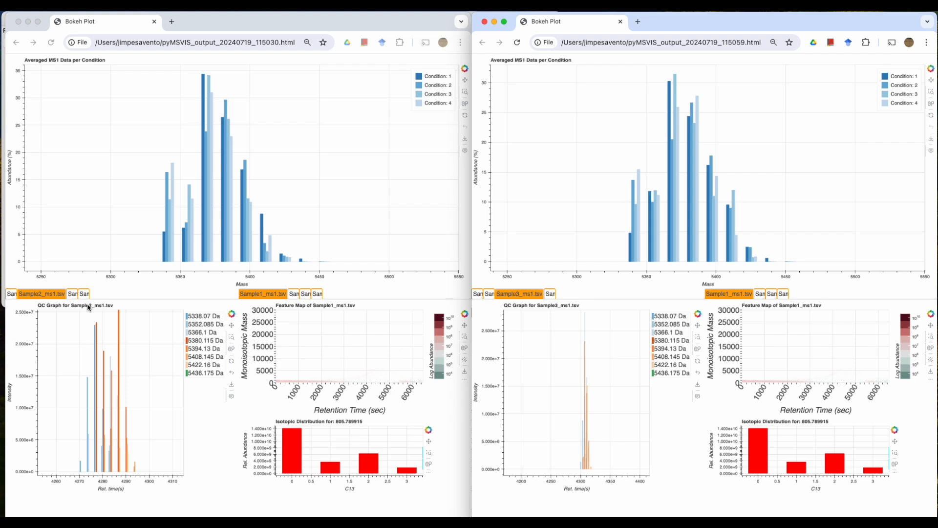
{"action": "left_click", "coordinate": [73, 294]}
{"action": "left_click_drag", "start_coordinate": [113, 313], "coordinate": [125, 475]}
{"action": "left_click", "coordinate": [586, 311]}
{"action": "left_click_drag", "start_coordinate": [576, 311], "coordinate": [597, 475]}
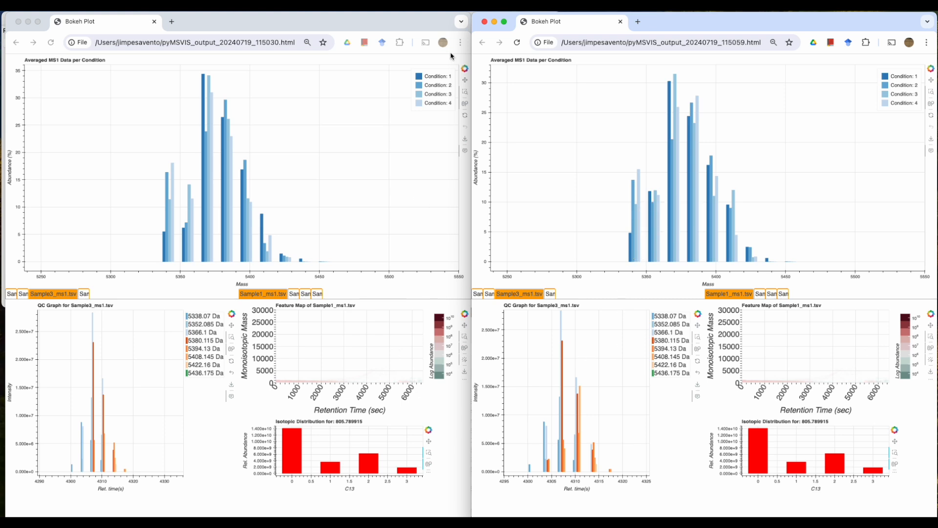
Step: Close both browser windows containing the 115030 and 115059 output plots
{"action": "left_click", "coordinate": [239, 27]}
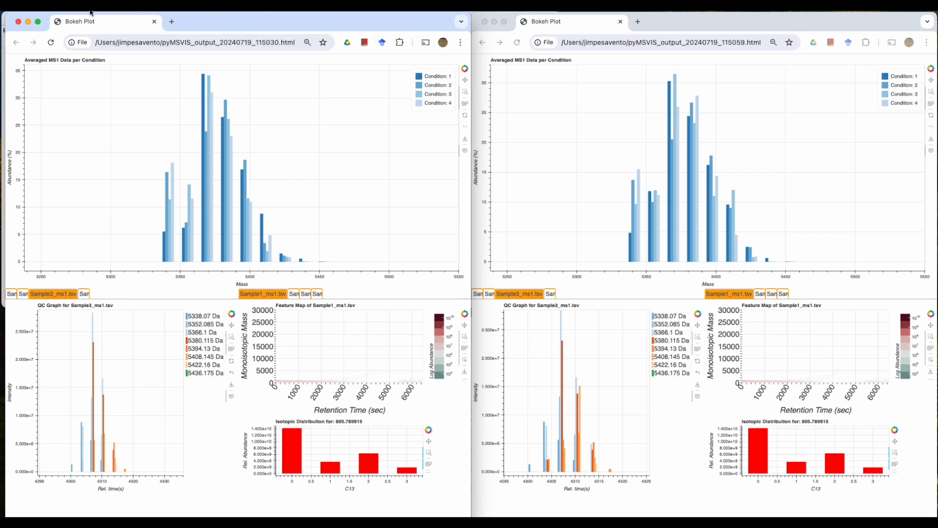
{"action": "left_click", "coordinate": [18, 22]}
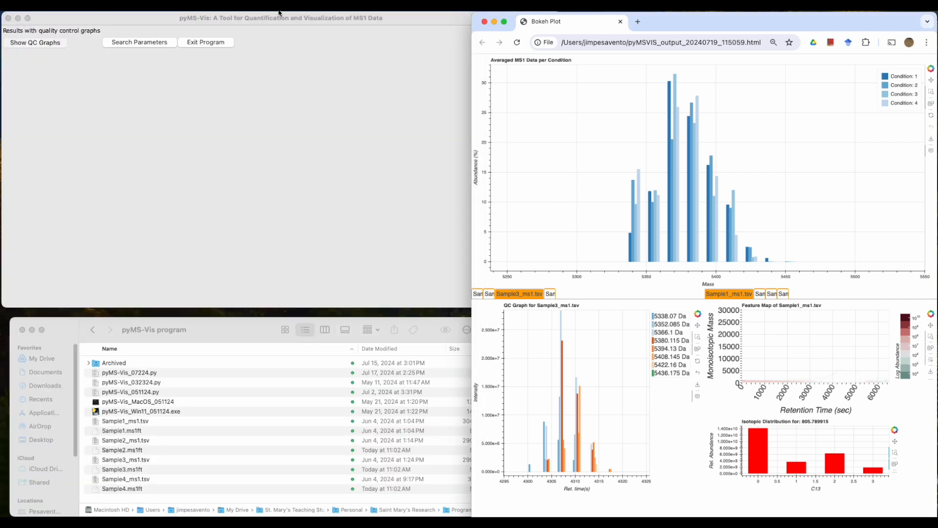
{"action": "left_click", "coordinate": [484, 22]}
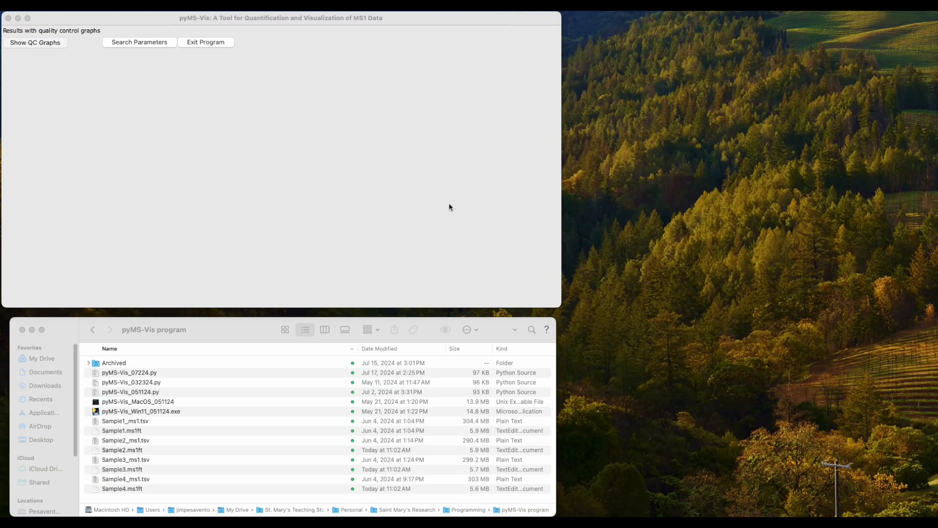
Step: Switch to Finder and select pyMS-Vis_051124.py in the pyMS-Vis program folder
{"action": "left_click", "coordinate": [267, 330]}
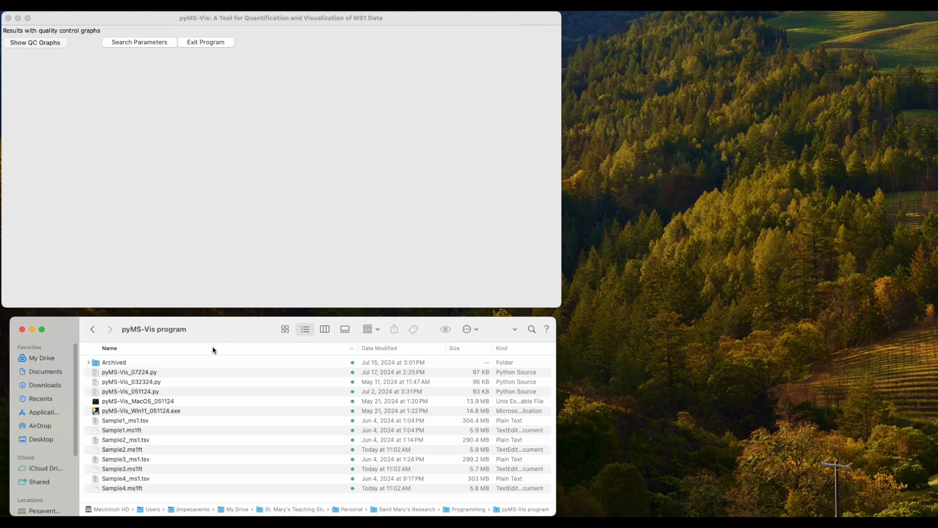
{"action": "left_click", "coordinate": [211, 391]}
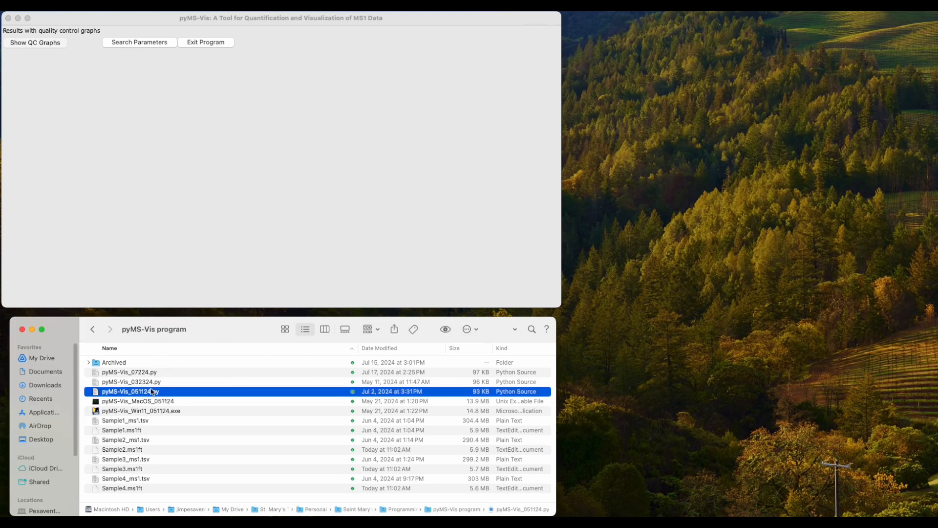
Step: Move the six pyMSVIS_output HTML files and six MS1_quantification CSV files into the pyMS-Vis program folder
{"action": "left_click", "coordinate": [147, 372]}
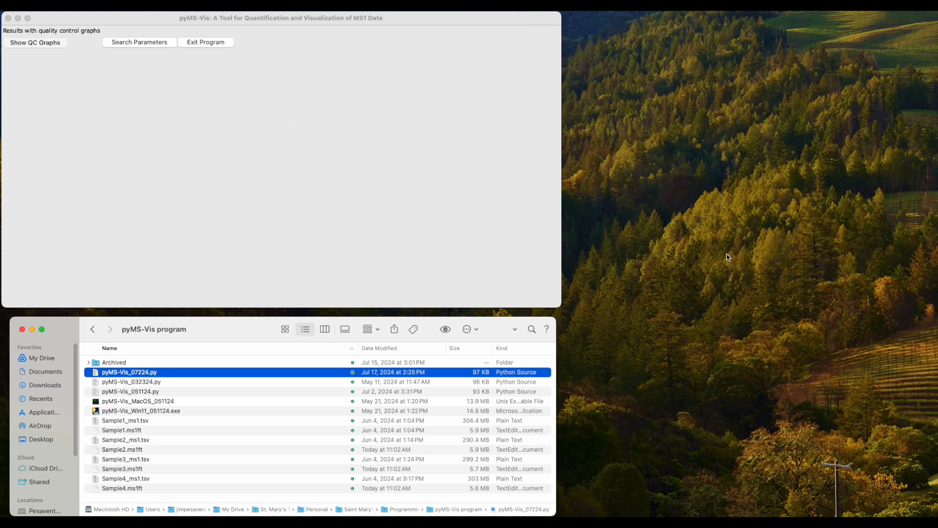
{"action": "mouse_move", "coordinate": [695, 499]}
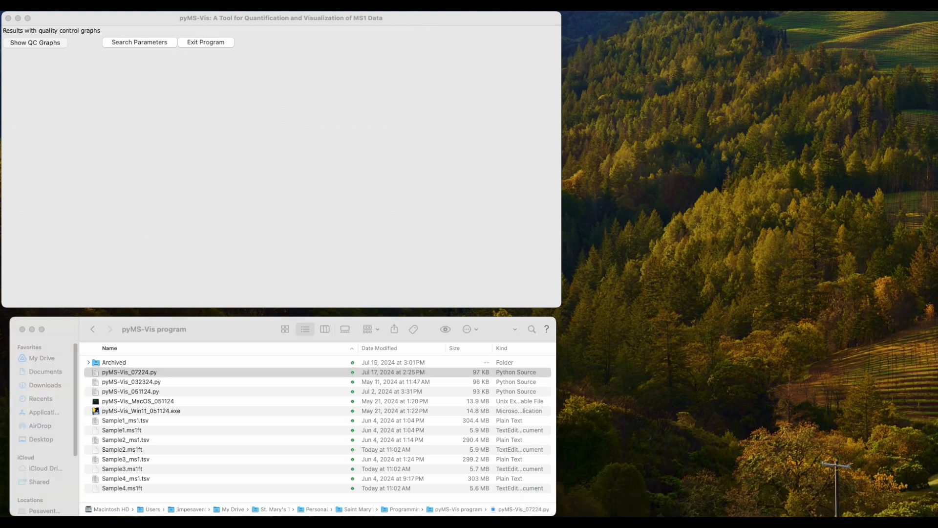
{"action": "left_click_drag", "start_coordinate": [937, 416], "coordinate": [240, 440]}
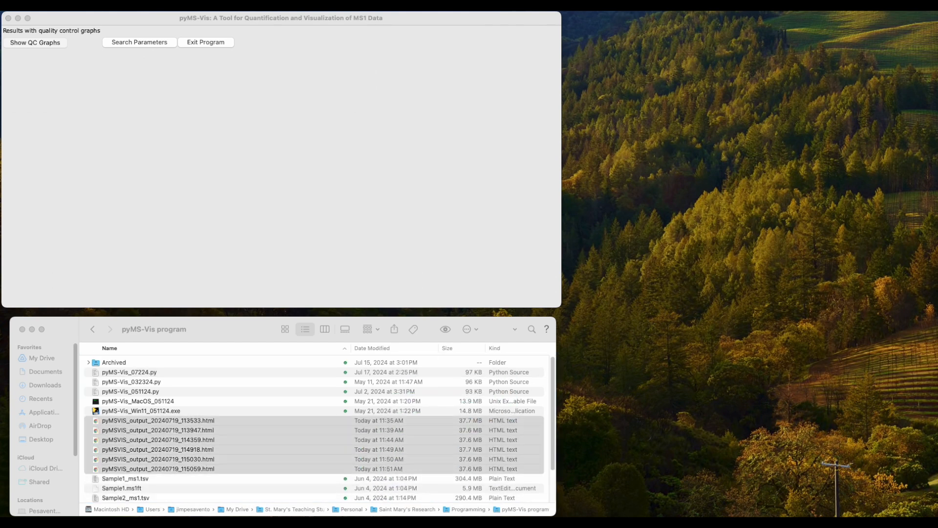
{"action": "left_click_drag", "start_coordinate": [937, 185], "coordinate": [222, 420]}
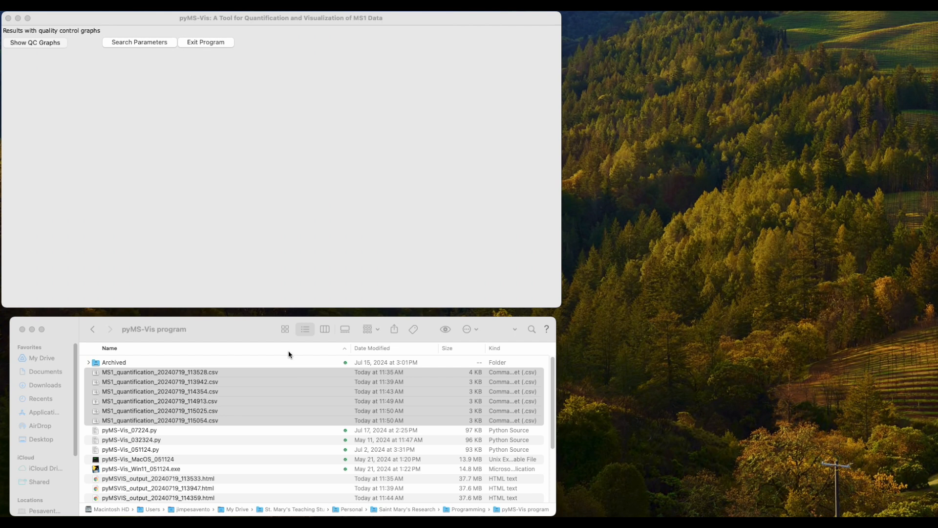
Step: Enlarge the folder window and look through the MS1_quantification CSV and pyMSVIS_output HTML files
{"action": "double_click", "coordinate": [249, 322]}
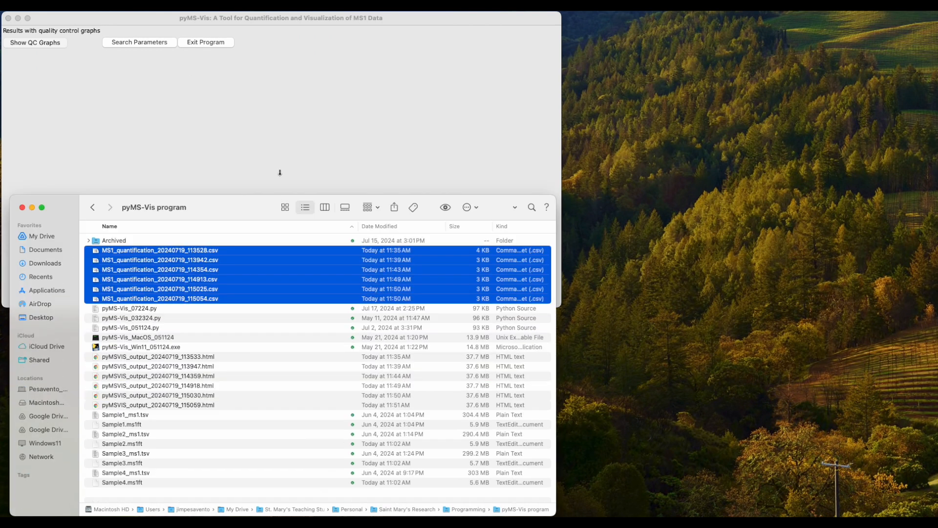
{"action": "type", "text": "pyMSVIS"}
{"action": "left_click", "coordinate": [179, 166]}
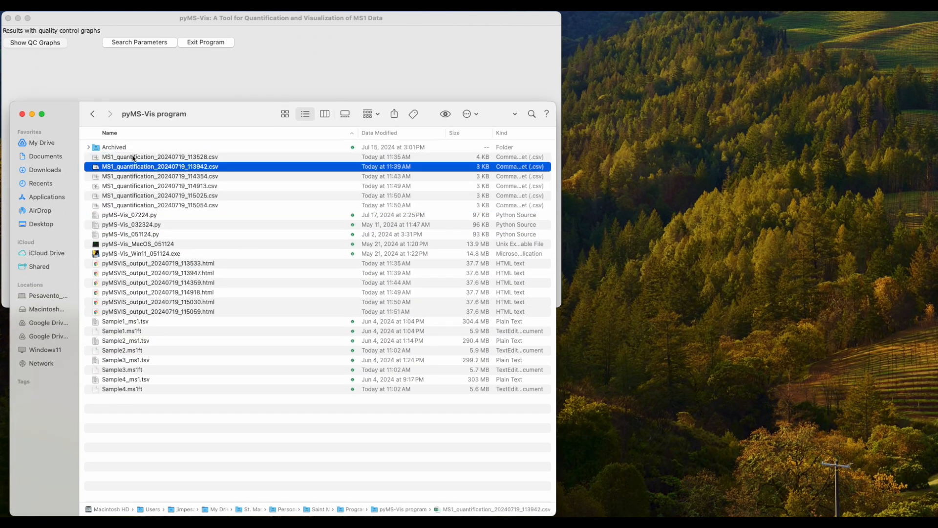
{"action": "left_click", "coordinate": [132, 157]}
{"action": "left_click", "coordinate": [200, 264]}
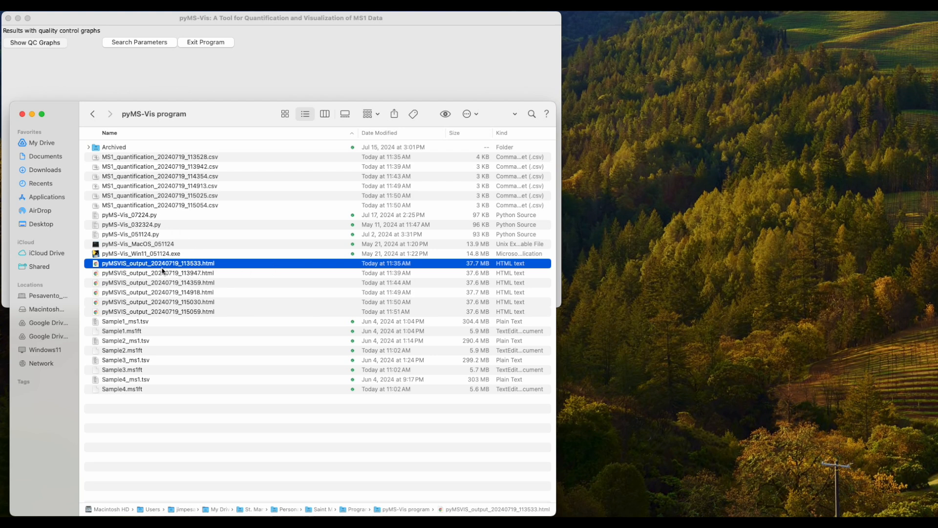
{"action": "left_click", "coordinate": [189, 274]}
{"action": "left_click", "coordinate": [190, 286]}
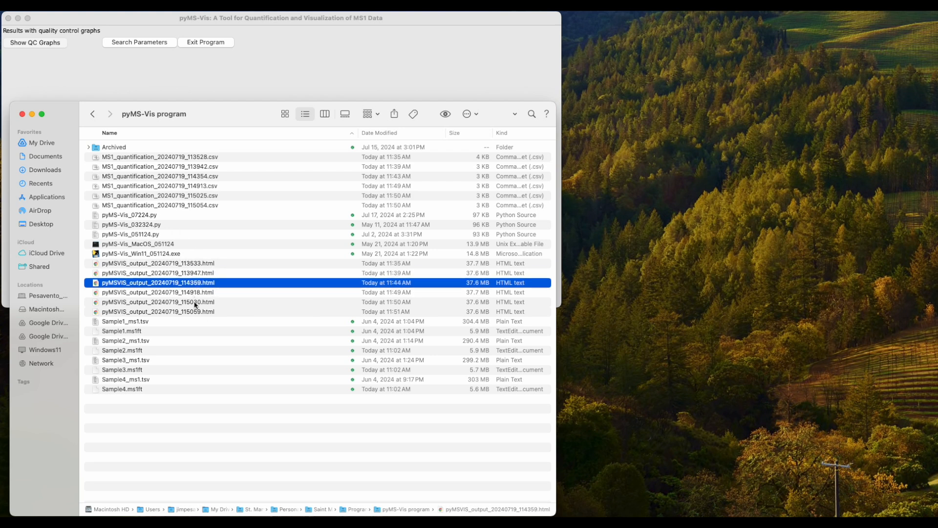
{"action": "left_click", "coordinate": [198, 312]}
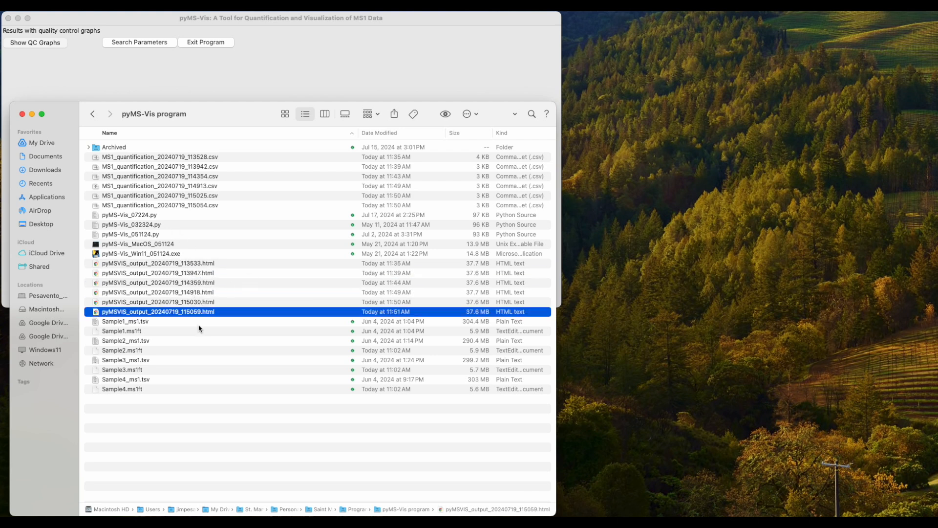
Step: Open pyMSVIS_output_20240719_113533.html in its own browser window, minimize the other browser window, and place the plot beside the file list
{"action": "double_click", "coordinate": [208, 264]}
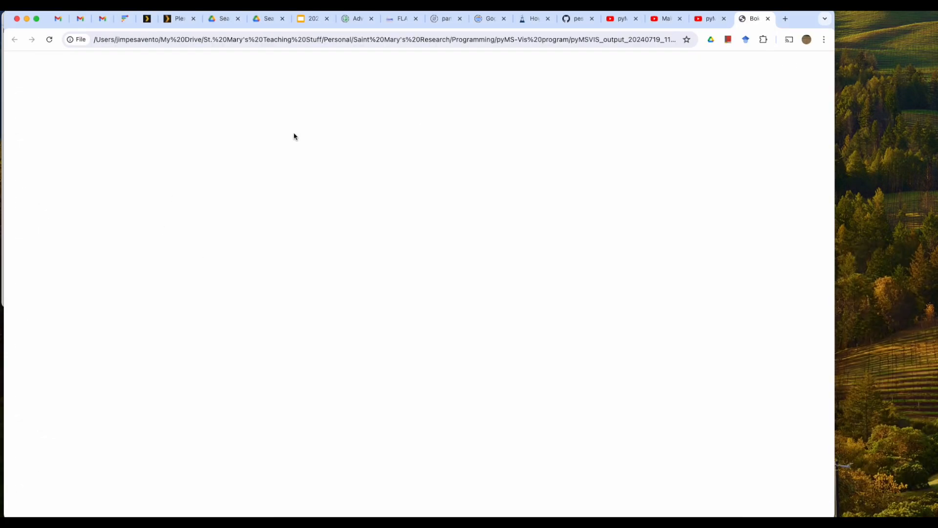
{"action": "left_click_drag", "start_coordinate": [735, 18], "coordinate": [743, 63]}
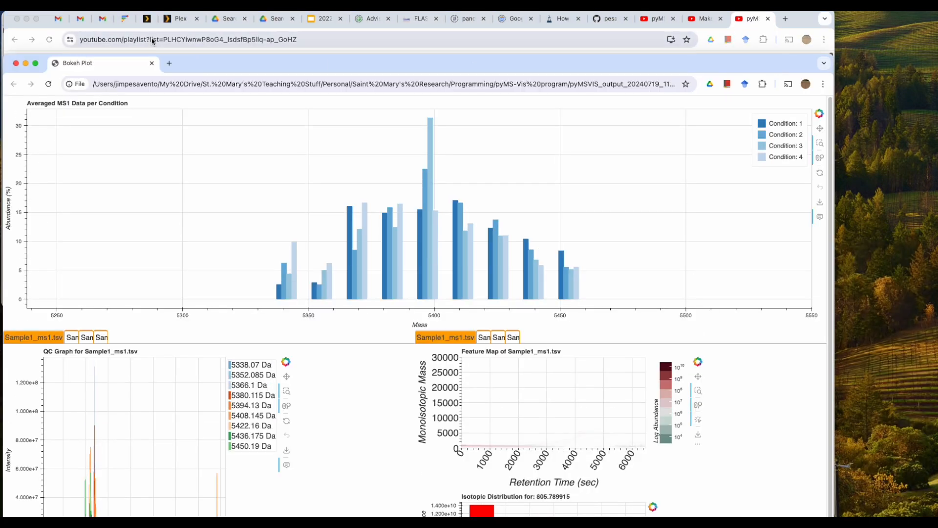
{"action": "left_click", "coordinate": [26, 19]}
{"action": "left_click_drag", "start_coordinate": [208, 68], "coordinate": [288, 27]}
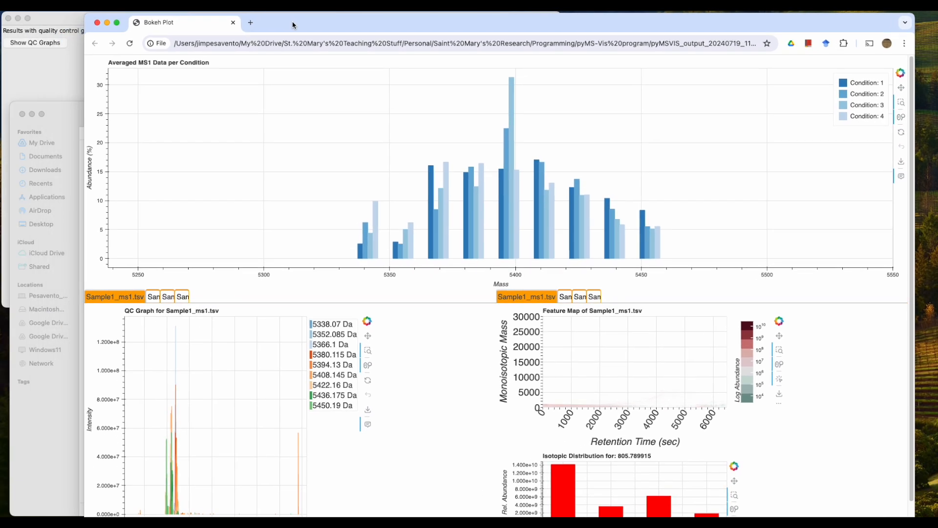
{"action": "left_click_drag", "start_coordinate": [164, 22], "coordinate": [356, 18]}
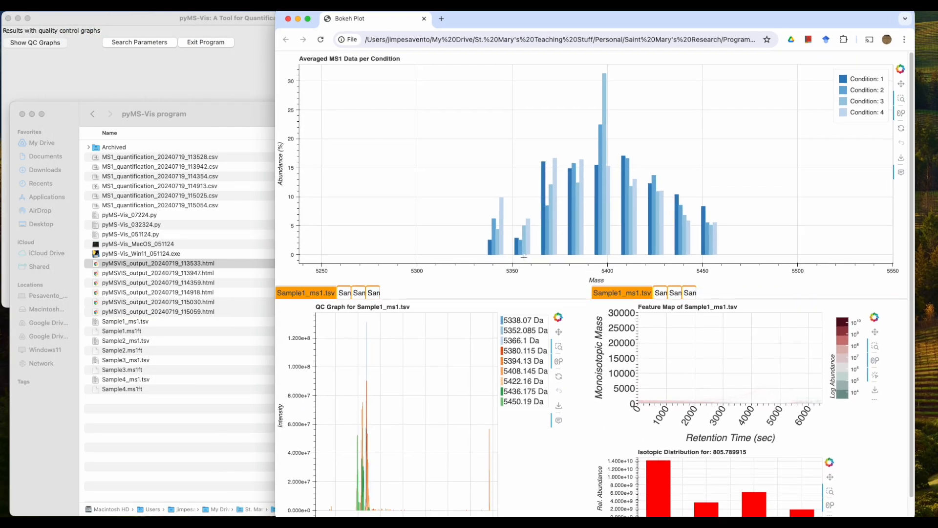
{"action": "left_click_drag", "start_coordinate": [913, 514], "coordinate": [902, 469]}
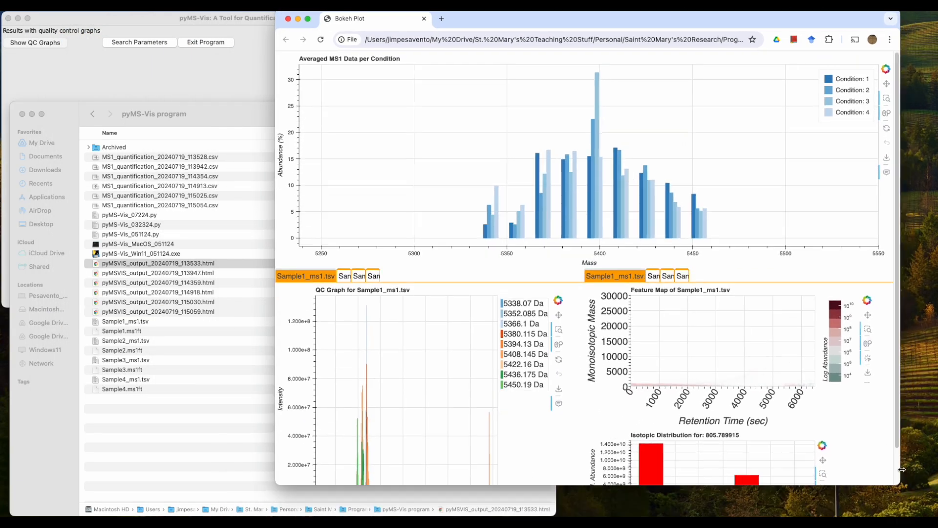
{"action": "scroll", "coordinate": [718, 273], "scroll_direction": "down", "scroll_amount": 2}
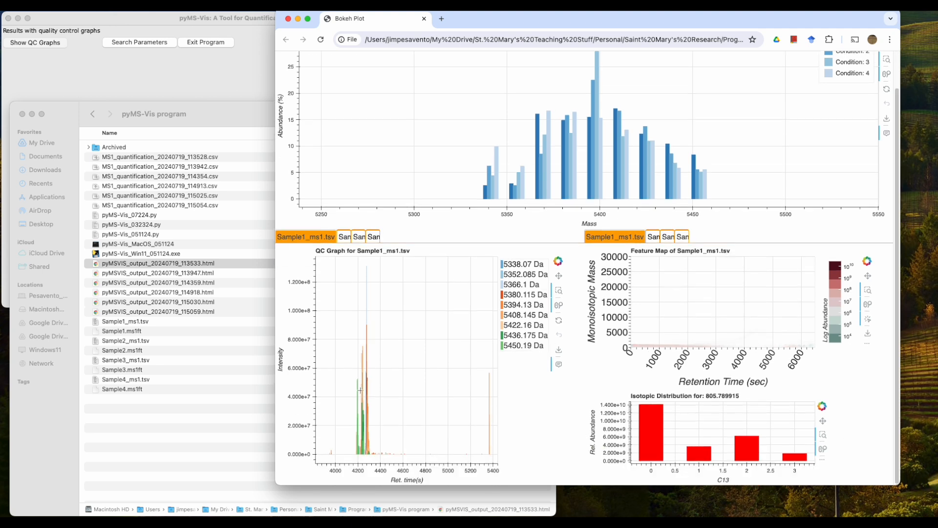
Step: Open pyMSVIS_output_20240719_115059.html, shift its Sample1 QC graph view, and slightly enlarge the browser window
{"action": "double_click", "coordinate": [208, 312]}
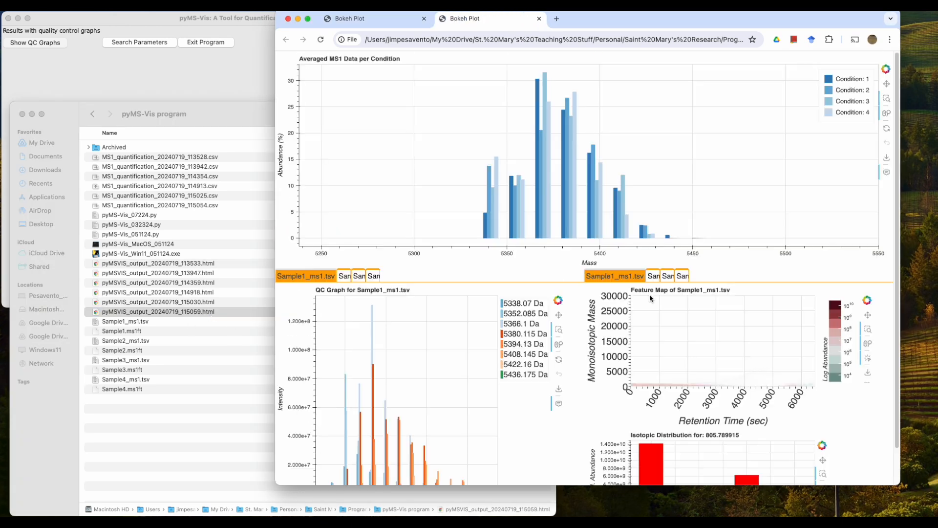
{"action": "scroll", "coordinate": [479, 322], "scroll_direction": "down", "scroll_amount": 3}
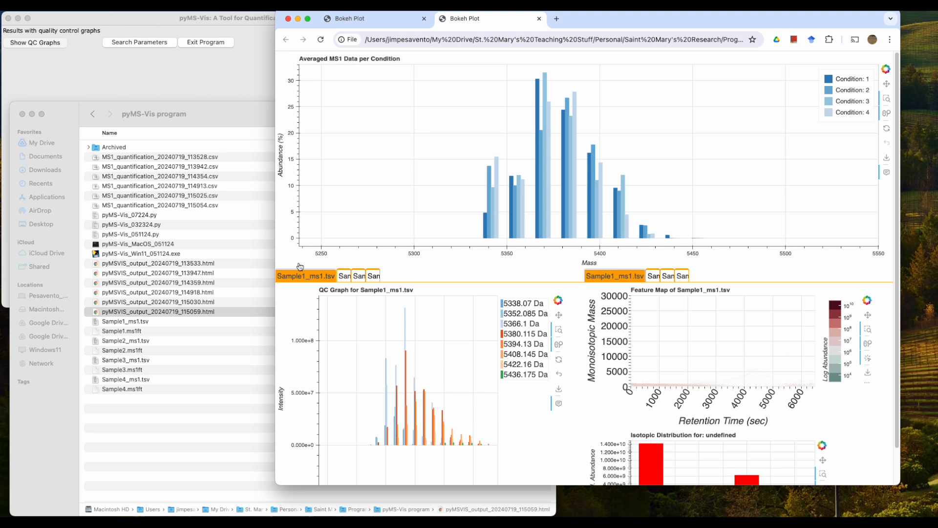
{"action": "left_click", "coordinate": [182, 311]}
{"action": "left_click", "coordinate": [595, 332]}
{"action": "left_click_drag", "start_coordinate": [900, 485], "coordinate": [921, 508]}
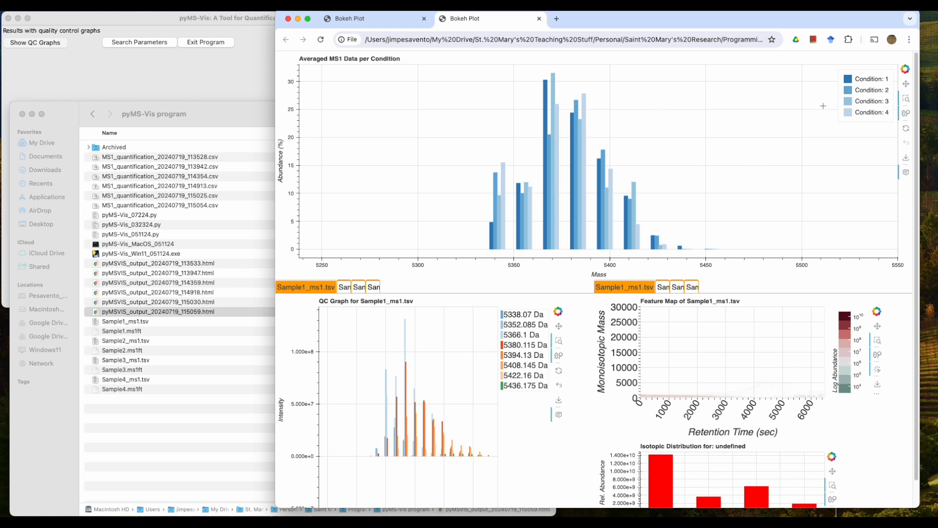
Step: Box-zoom the Averaged MS1 Data per Condition graph onto the bars between about 5340 and 5440 Da
{"action": "left_click_drag", "start_coordinate": [729, 144], "coordinate": [585, 142]}
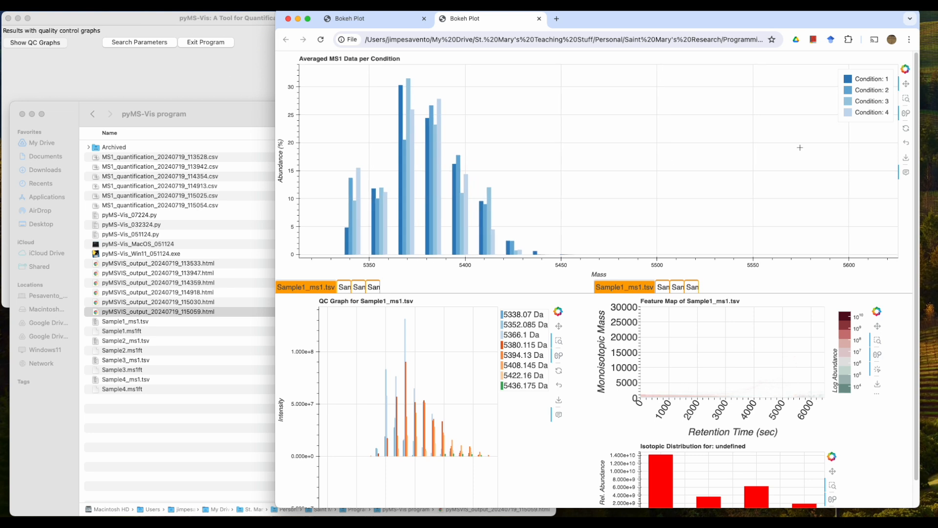
{"action": "left_click", "coordinate": [906, 98]}
{"action": "left_click_drag", "start_coordinate": [316, 72], "coordinate": [579, 258]}
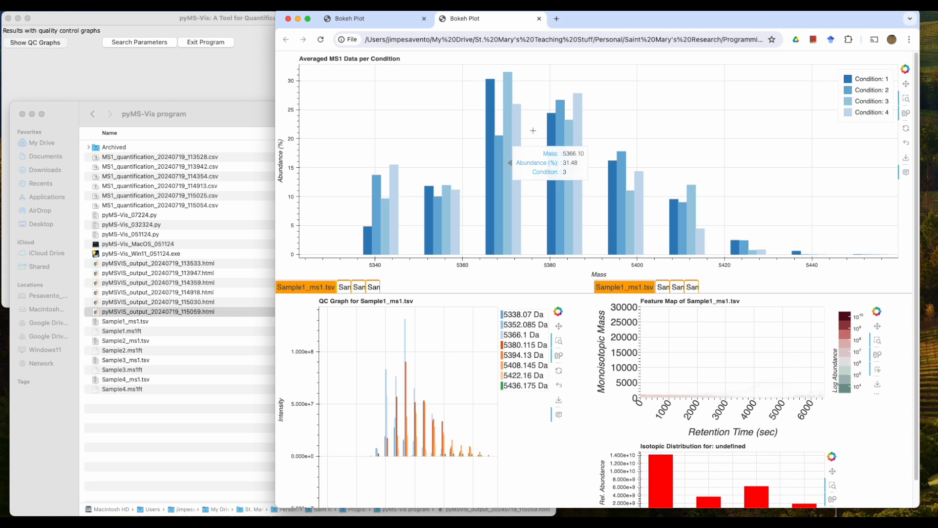
Step: Save the zoomed Averaged MS1 Data per Condition graph as an image named yaypng
{"action": "left_click", "coordinate": [905, 157]}
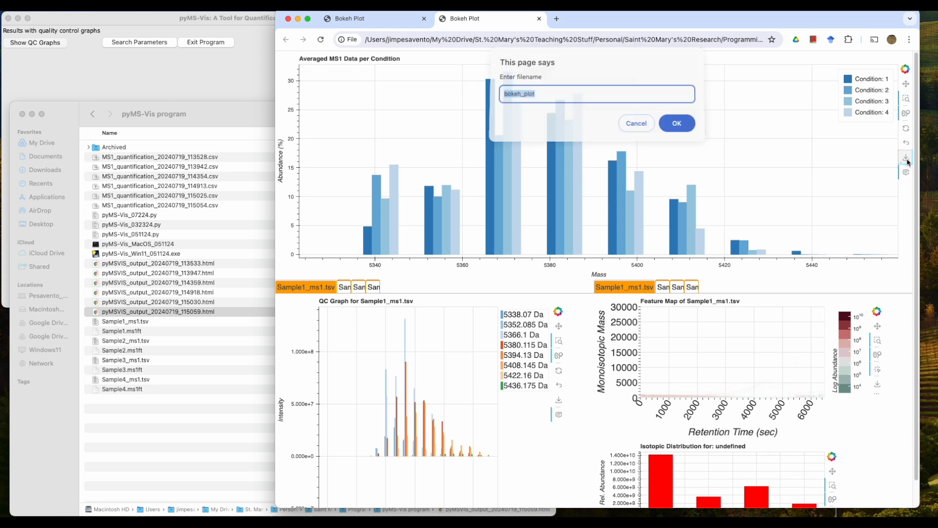
{"action": "type", "text": "yaypng"}
{"action": "key", "text": "Return"}
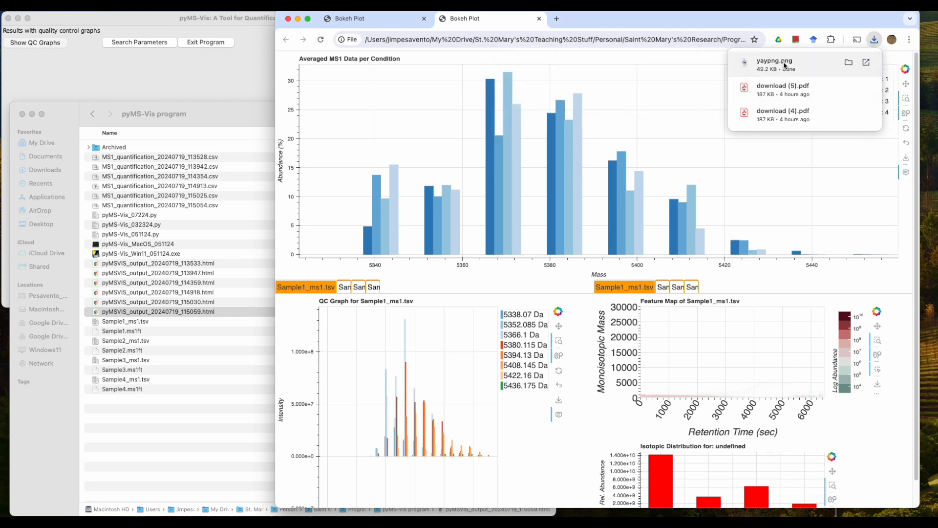
Step: Open the downloaded yaypng.png, inspect the saved graph in a resized window, and close it
{"action": "left_click", "coordinate": [784, 65]}
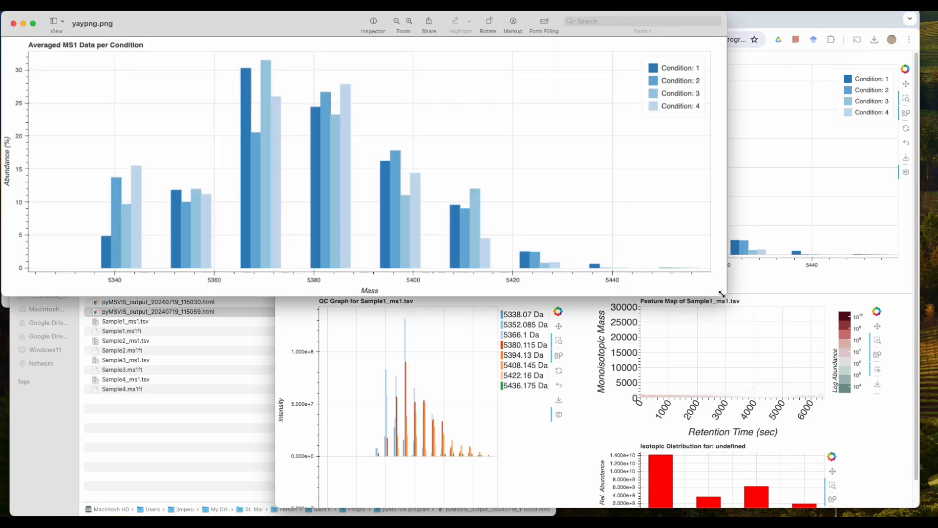
{"action": "left_click_drag", "start_coordinate": [723, 295], "coordinate": [689, 341]}
{"action": "left_click_drag", "start_coordinate": [155, 34], "coordinate": [252, 85]}
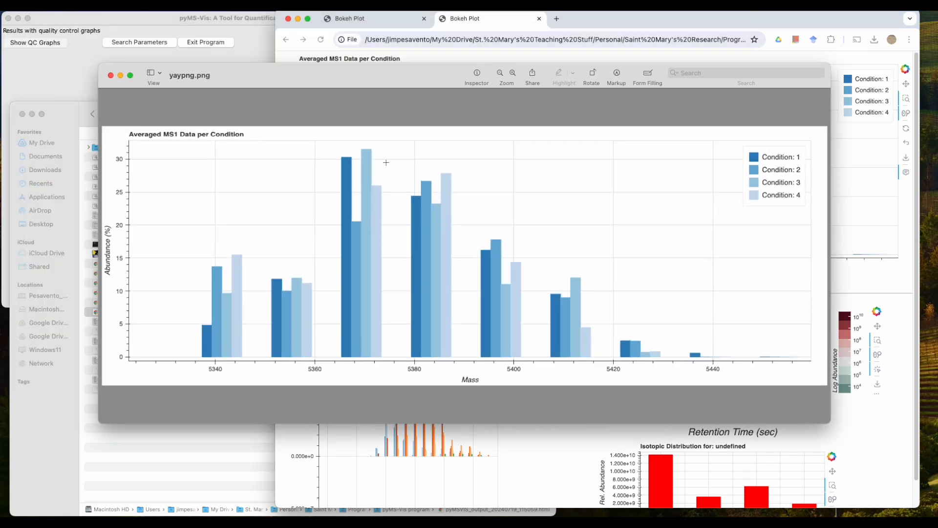
{"action": "left_click", "coordinate": [110, 76]}
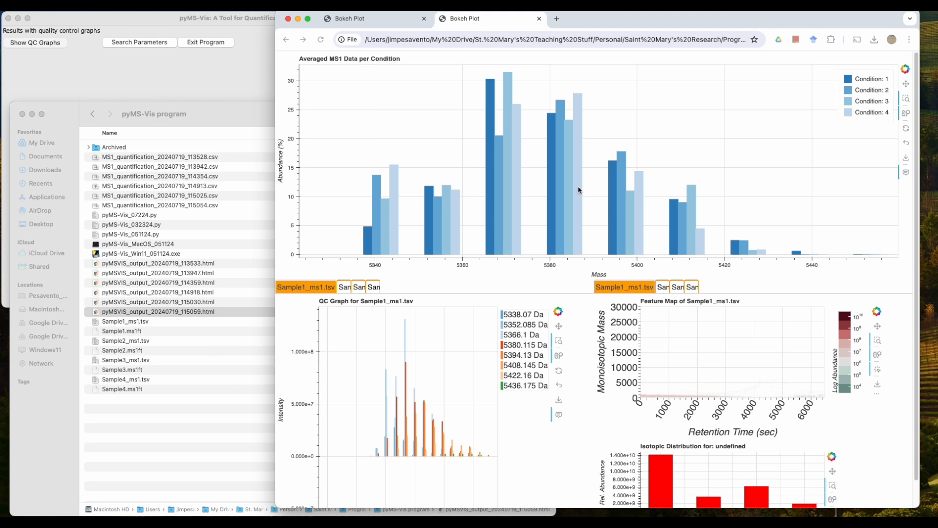
Step: Open MS1_quantification_20240719_115054.csv from the pyMS-Vis program folder in Excel and enlarge its window to show all sample tables
{"action": "left_click", "coordinate": [238, 123]}
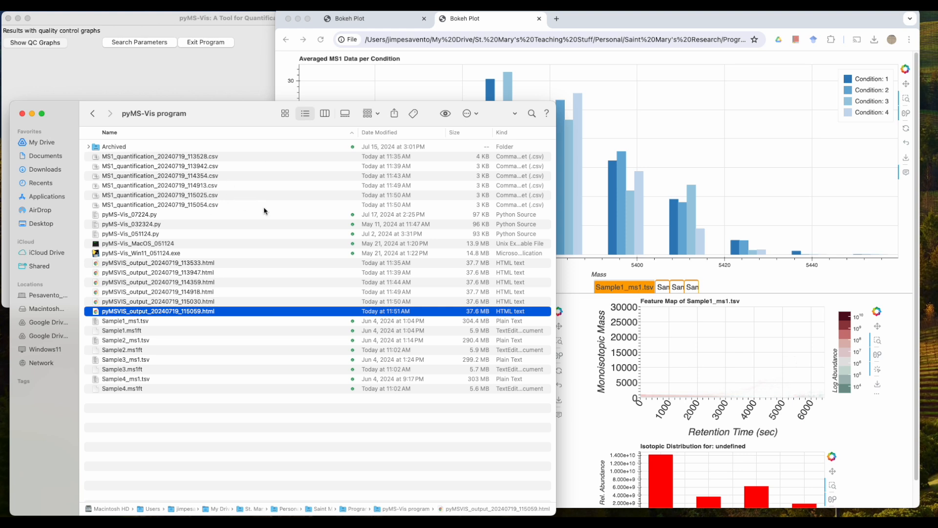
{"action": "double_click", "coordinate": [215, 205]}
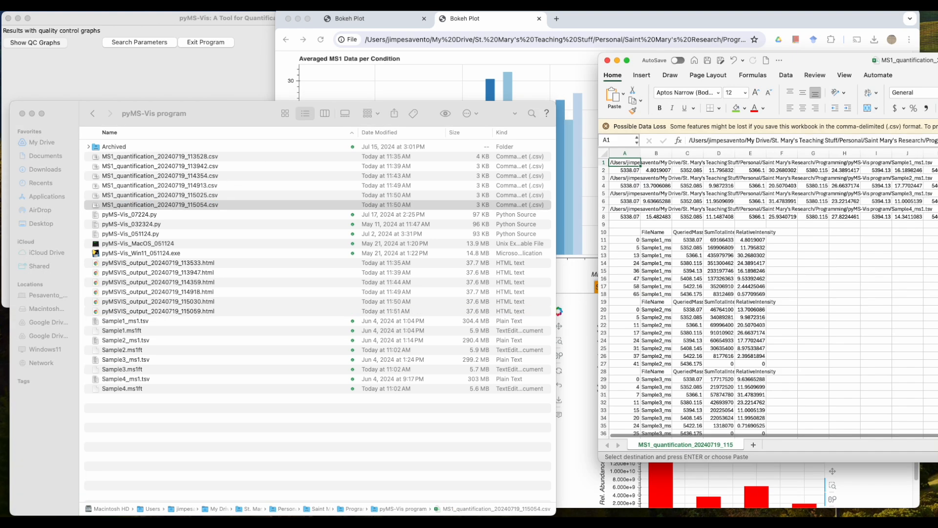
{"action": "left_click_drag", "start_coordinate": [843, 58], "coordinate": [352, 30]}
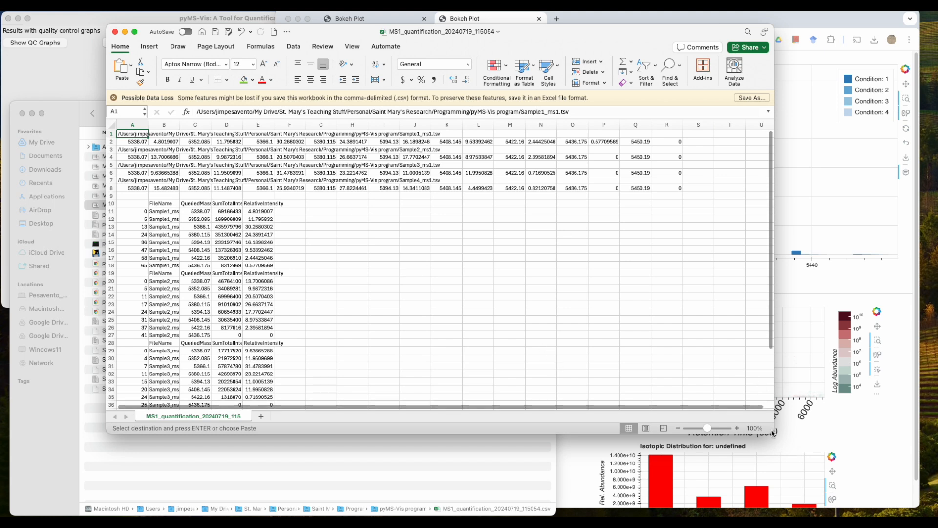
{"action": "left_click_drag", "start_coordinate": [771, 432], "coordinate": [890, 506]}
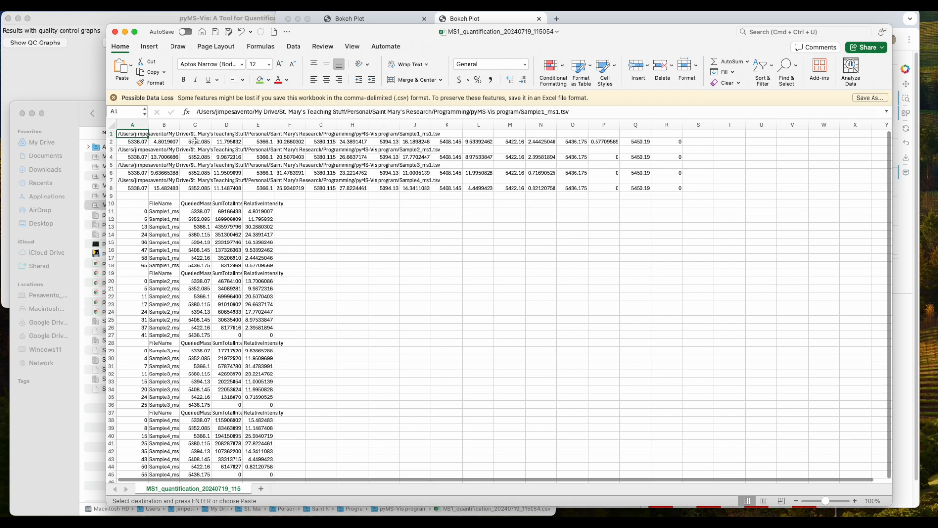
Step: Select rows 1 to 8 of the CSV and compare their mass and abundance values with the bar graph in the browser
{"action": "left_click_drag", "start_coordinate": [113, 134], "coordinate": [120, 189]}
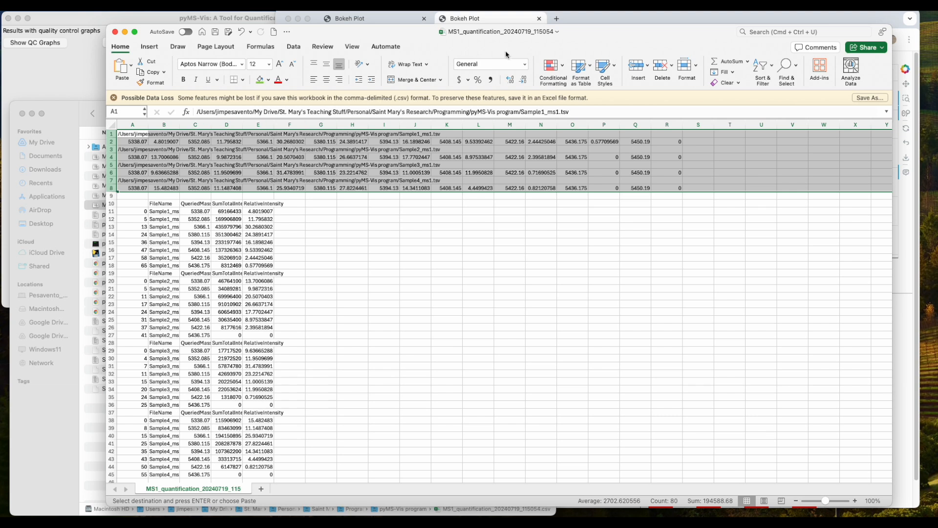
{"action": "left_click", "coordinate": [578, 22]}
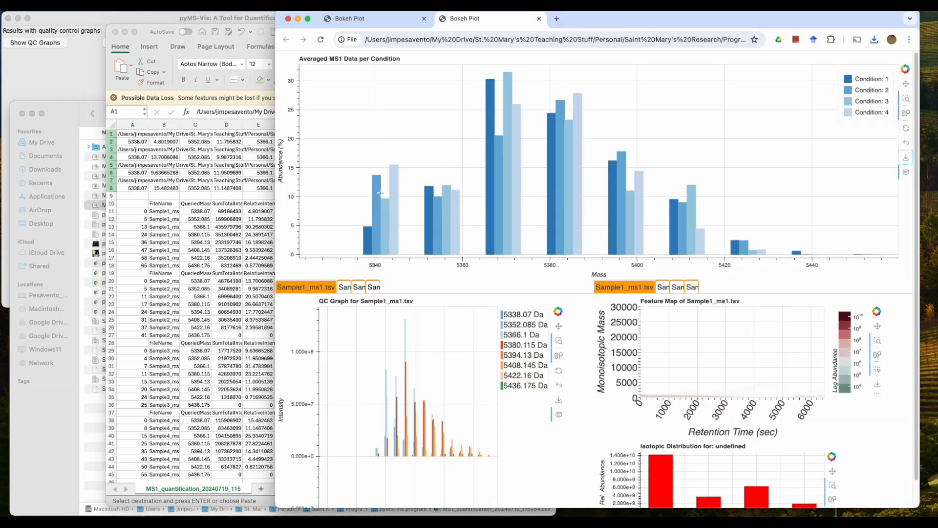
{"action": "left_click", "coordinate": [149, 149]}
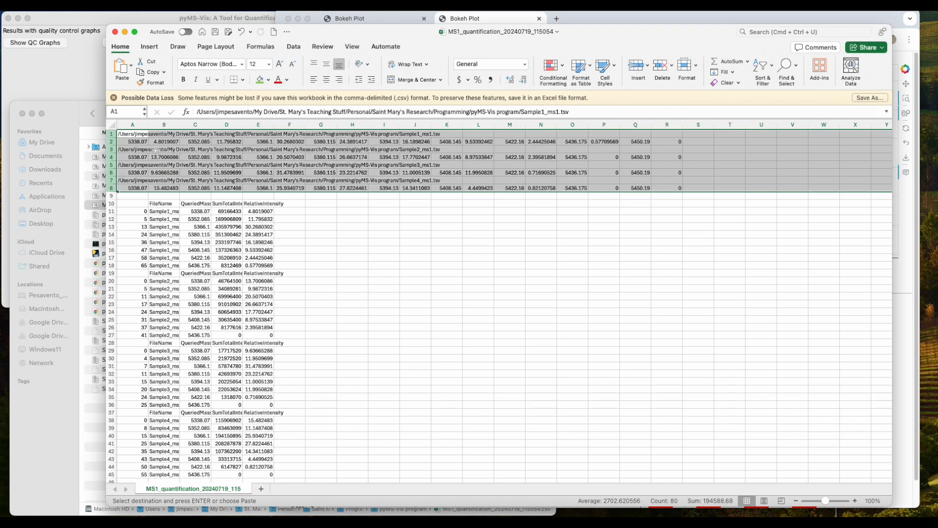
{"action": "left_click", "coordinate": [627, 19]}
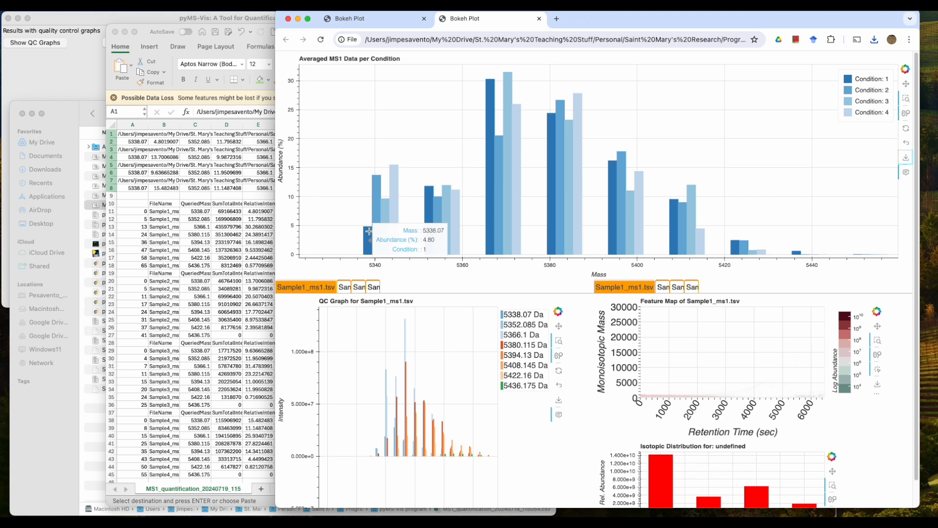
{"action": "left_click", "coordinate": [235, 162]}
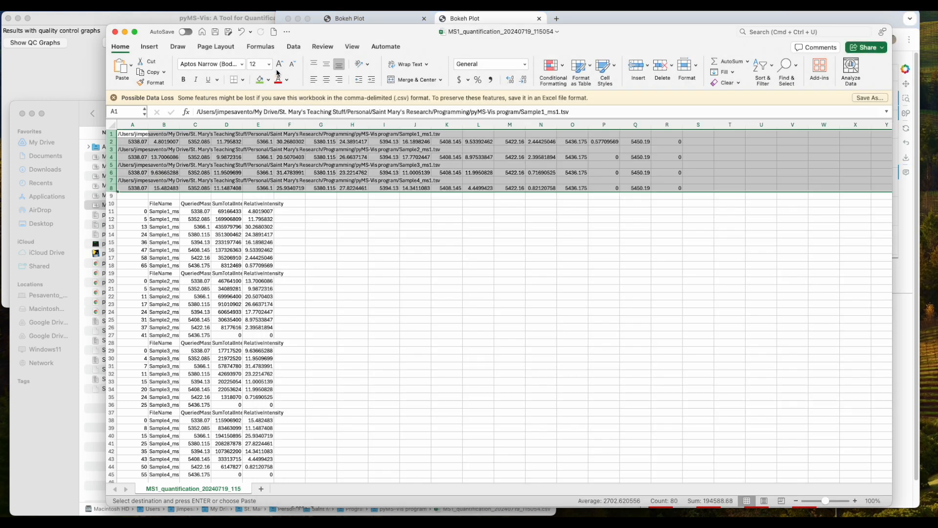
{"action": "left_click", "coordinate": [593, 23]}
{"action": "left_click", "coordinate": [557, 39]}
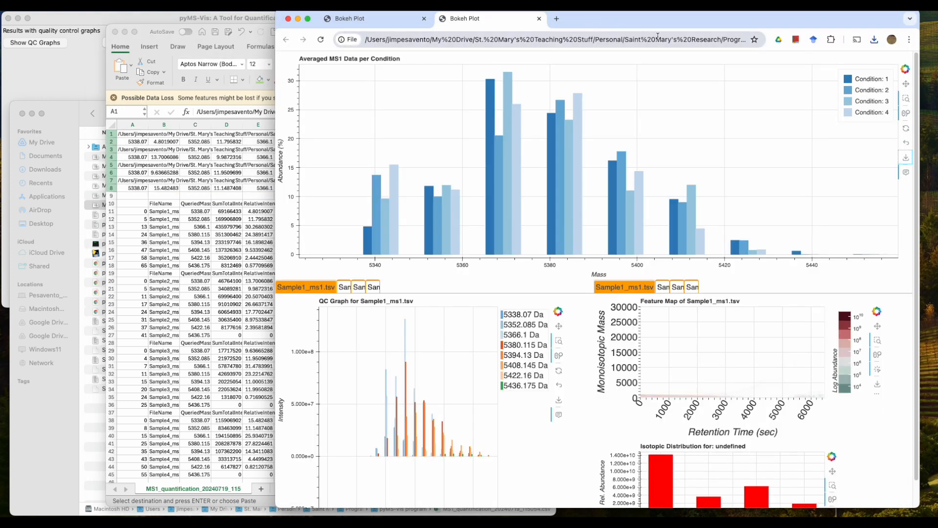
Step: Check the HTML output's file name in the browser address against the quantification CSV's name, and close the CSV workbook
{"action": "left_click_drag", "start_coordinate": [557, 39], "coordinate": [713, 40]}
{"action": "left_click", "coordinate": [721, 40]}
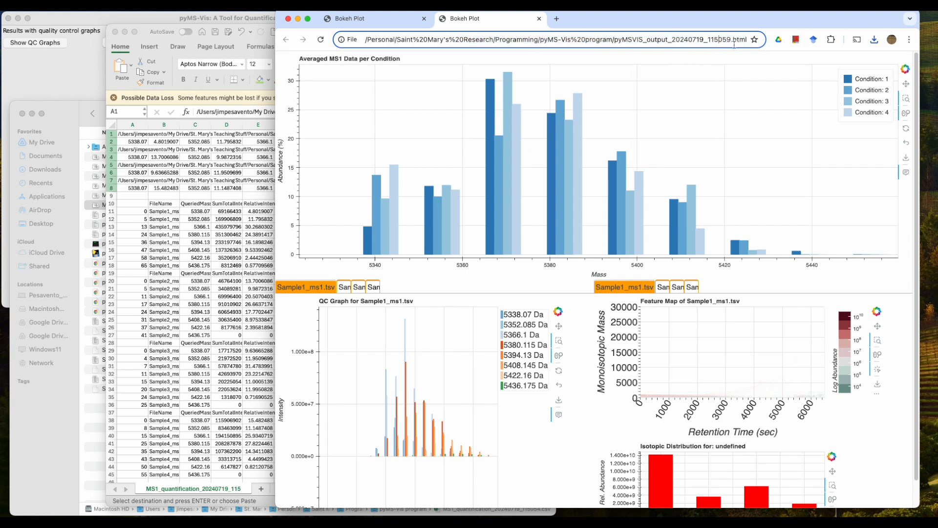
{"action": "left_click", "coordinate": [147, 30]}
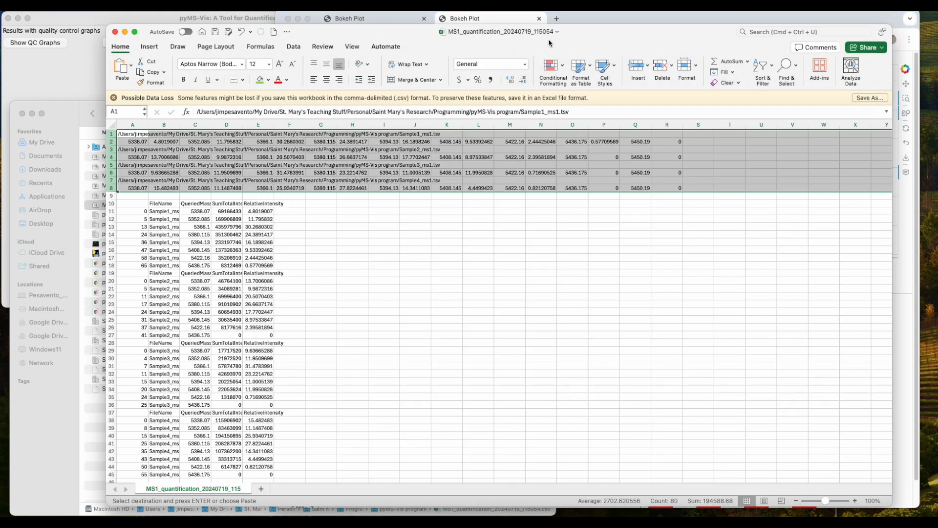
{"action": "left_click", "coordinate": [115, 32]}
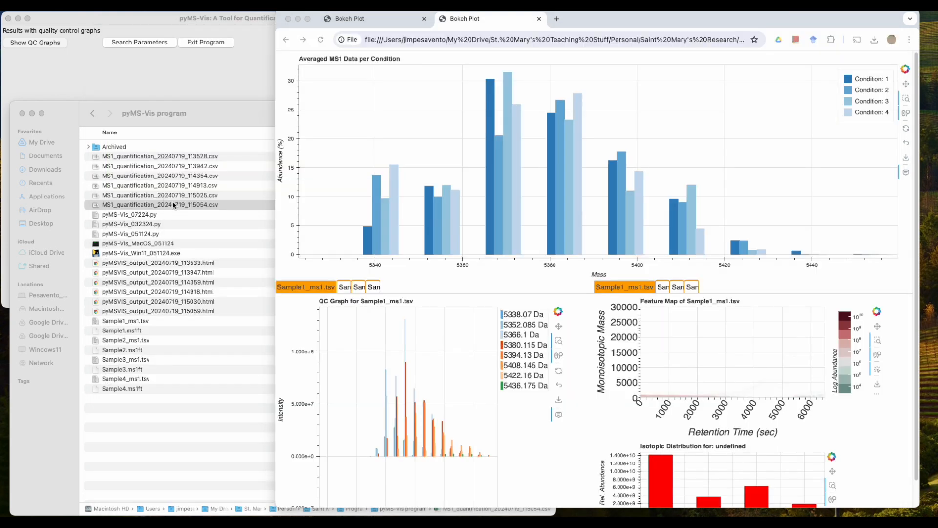
Step: Reopen MS1_quantification_20240719_115054.csv from the pyMS-Vis program folder, move its window fully into view and enlarge the sheet zoom to 110%
{"action": "left_click", "coordinate": [204, 316]}
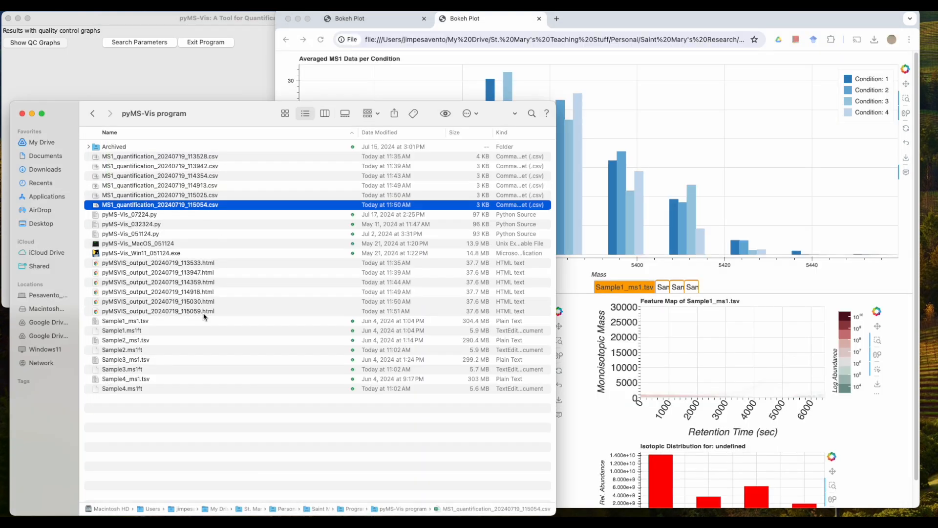
{"action": "key", "text": "shift+Down"}
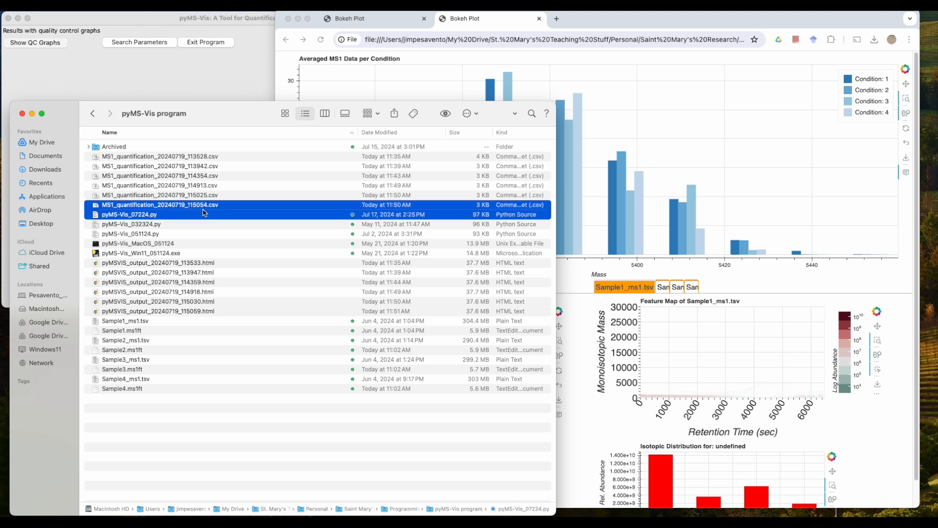
{"action": "left_click", "coordinate": [200, 253]}
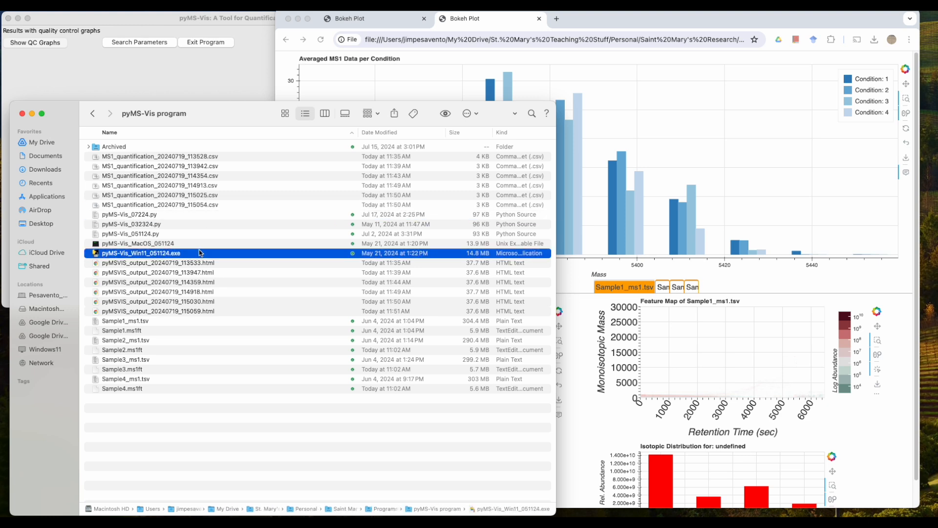
{"action": "double_click", "coordinate": [192, 205]}
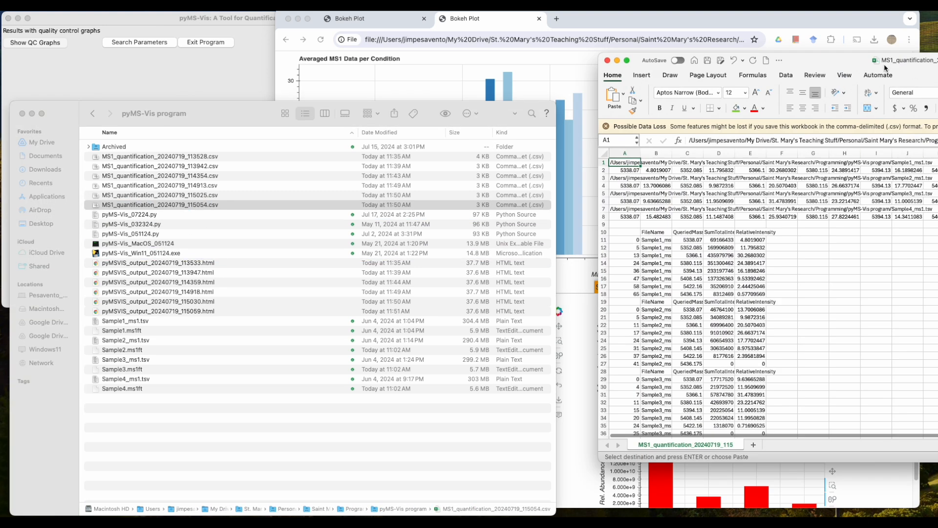
{"action": "left_click_drag", "start_coordinate": [885, 67], "coordinate": [320, 41]}
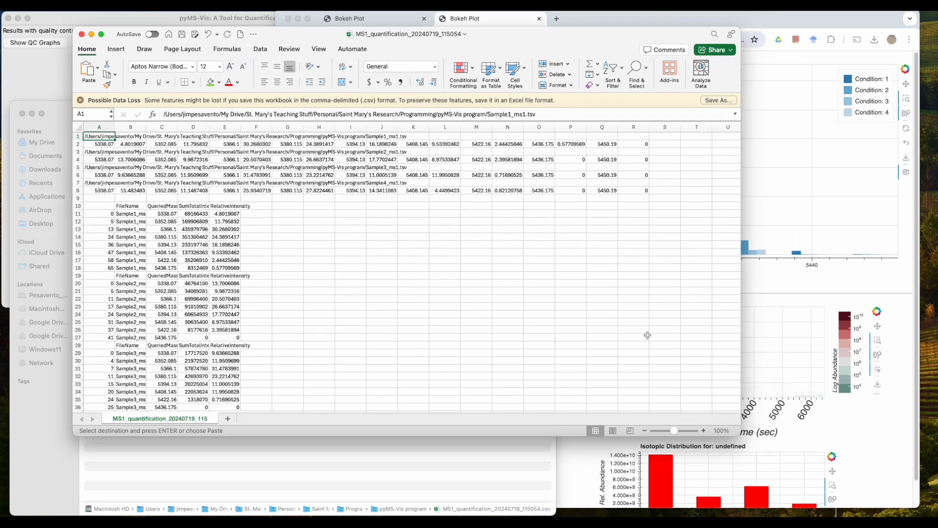
{"action": "left_click", "coordinate": [703, 429]}
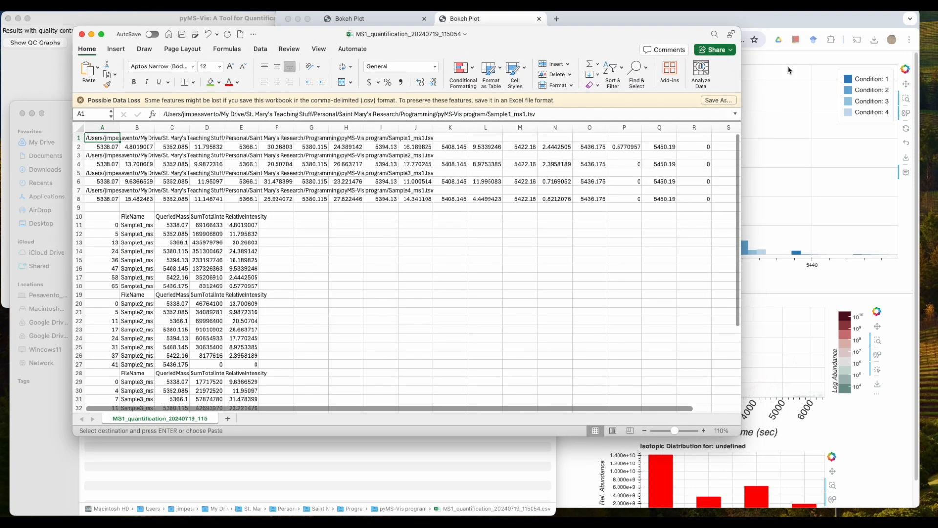
Step: Compare the Condition 1 bars at masses 5338.07 and 5352.09 in the browser graph with cells B2 and D2 of the CSV
{"action": "left_click", "coordinate": [793, 17]}
{"action": "mouse_move", "coordinate": [370, 240]}
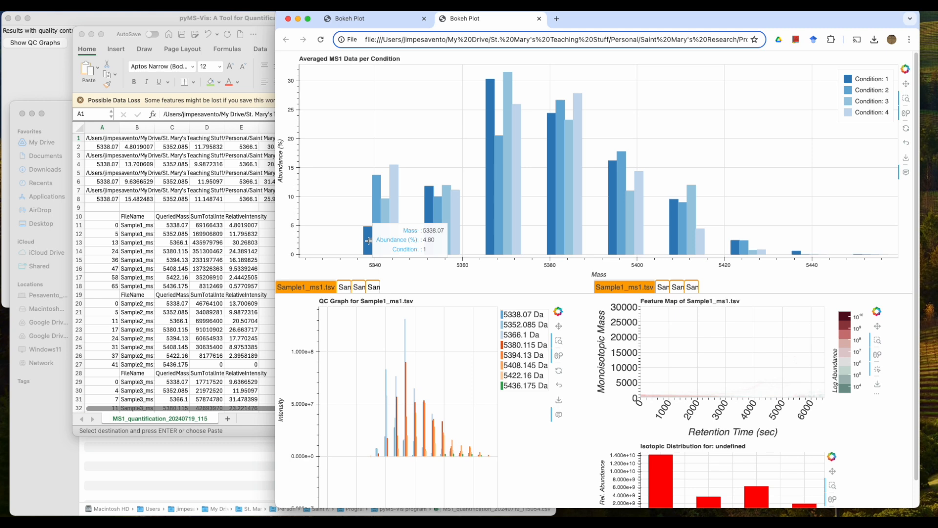
{"action": "left_click", "coordinate": [129, 149]}
{"action": "left_click", "coordinate": [130, 149]}
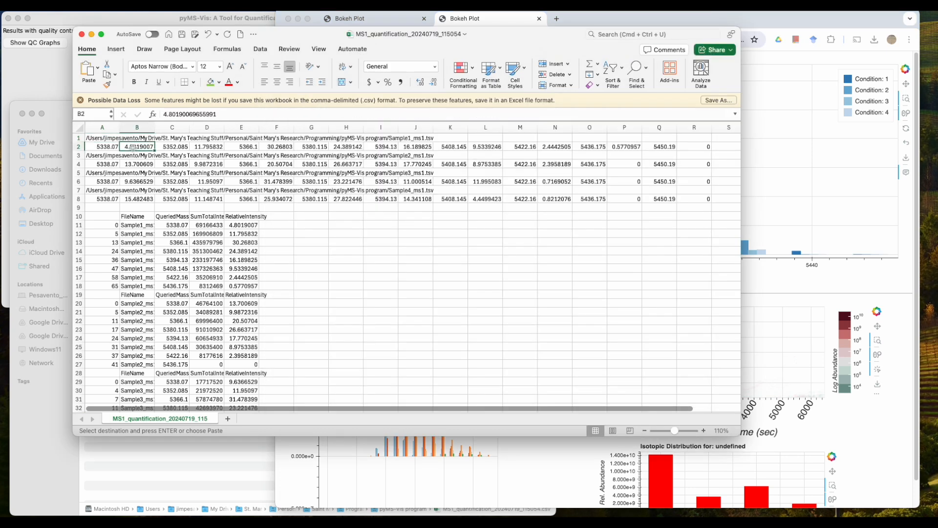
{"action": "left_click", "coordinate": [654, 16]}
{"action": "mouse_move", "coordinate": [429, 205]}
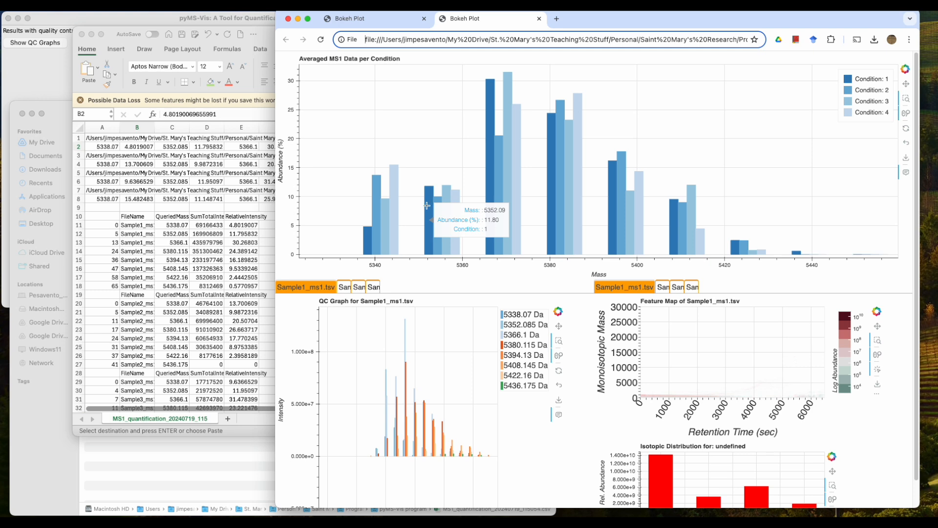
{"action": "left_click", "coordinate": [199, 148]}
{"action": "left_click", "coordinate": [205, 147]}
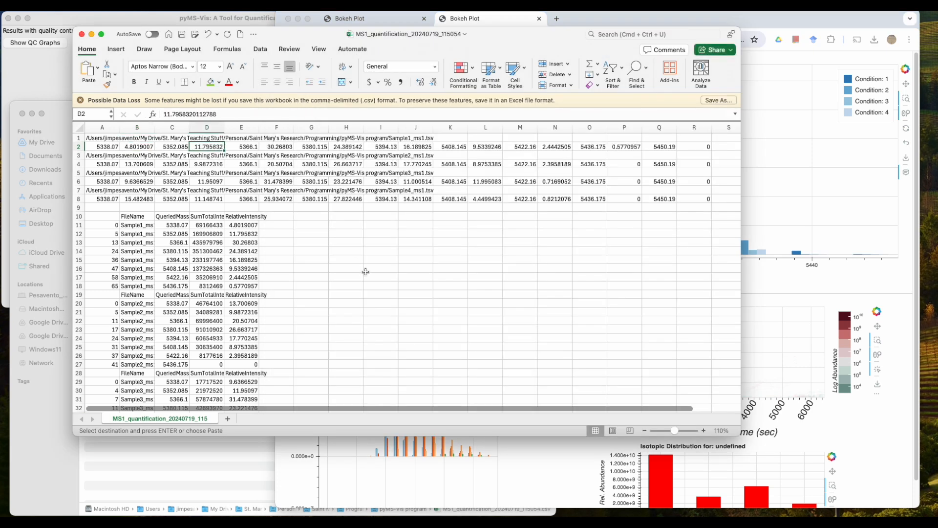
Step: Widen columns B through E so the file names, queried masses and intensity headings fit in full
{"action": "scroll", "coordinate": [351, 250], "scroll_direction": "down", "scroll_amount": 1}
{"action": "left_click_drag", "start_coordinate": [190, 124], "coordinate": [204, 124]}
{"action": "left_click", "coordinate": [596, 53]}
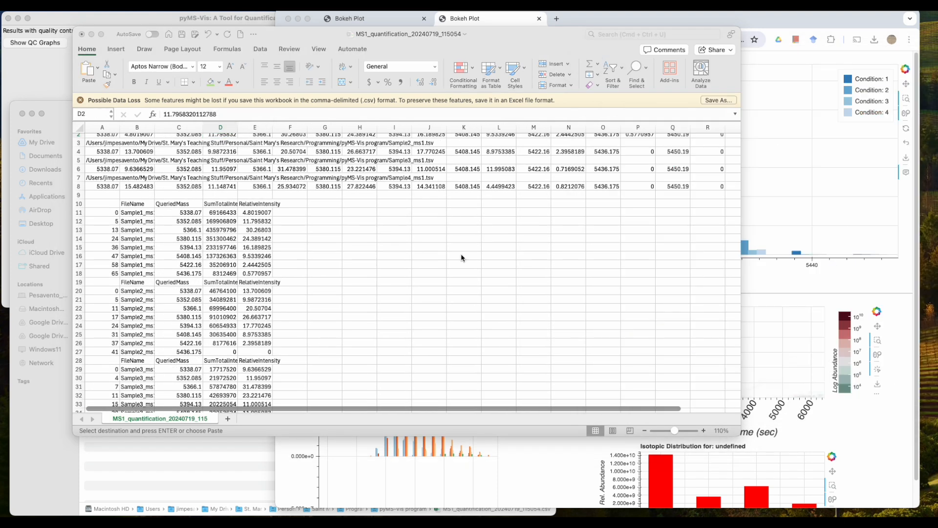
{"action": "left_click_drag", "start_coordinate": [239, 126], "coordinate": [327, 127]}
{"action": "left_click", "coordinate": [293, 212]}
{"action": "scroll", "coordinate": [134, 223], "scroll_direction": "up", "scroll_amount": 1}
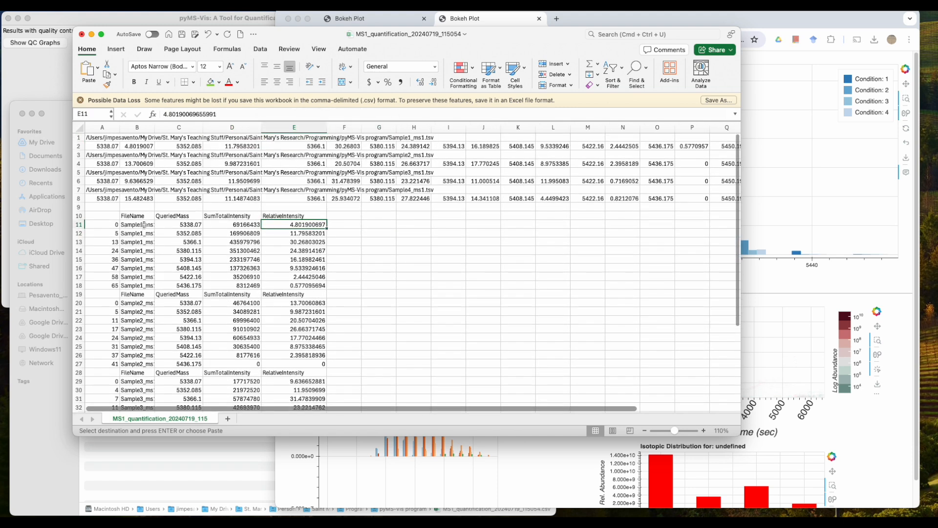
{"action": "left_click_drag", "start_coordinate": [155, 127], "coordinate": [199, 127]}
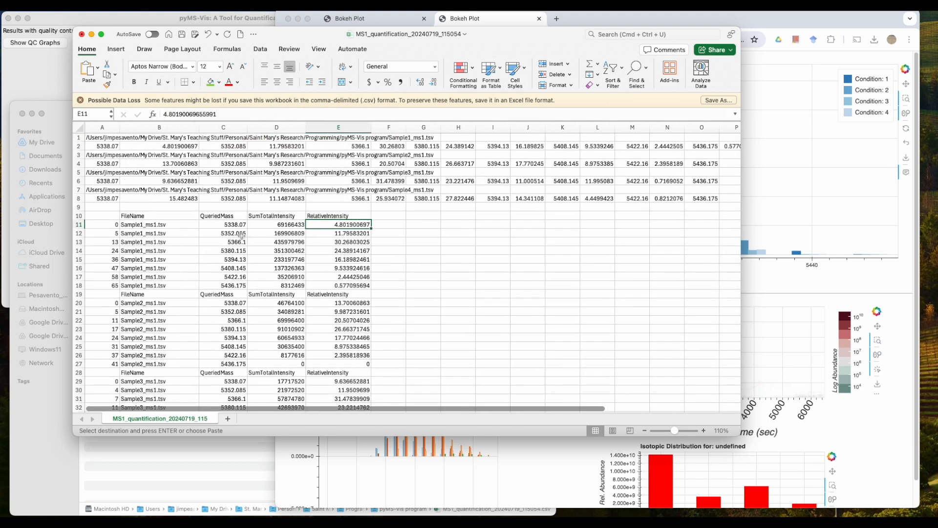
Step: Examine the per-sample tables, going through the file name, queried mass, total intensity and relative intensity of Sample1's first row
{"action": "scroll", "coordinate": [283, 256], "scroll_direction": "down", "scroll_amount": 5}
{"action": "scroll", "coordinate": [287, 268], "scroll_direction": "up", "scroll_amount": 5}
{"action": "scroll", "coordinate": [287, 268], "scroll_direction": "down", "scroll_amount": 1}
{"action": "left_click", "coordinate": [291, 269]}
{"action": "left_click", "coordinate": [166, 224]}
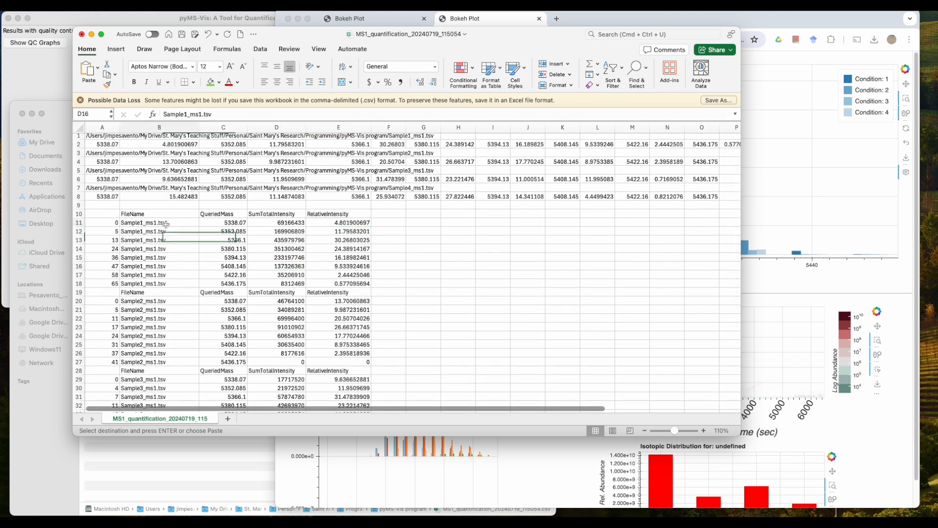
{"action": "key", "text": "Right"}
{"action": "key", "text": "Right"}
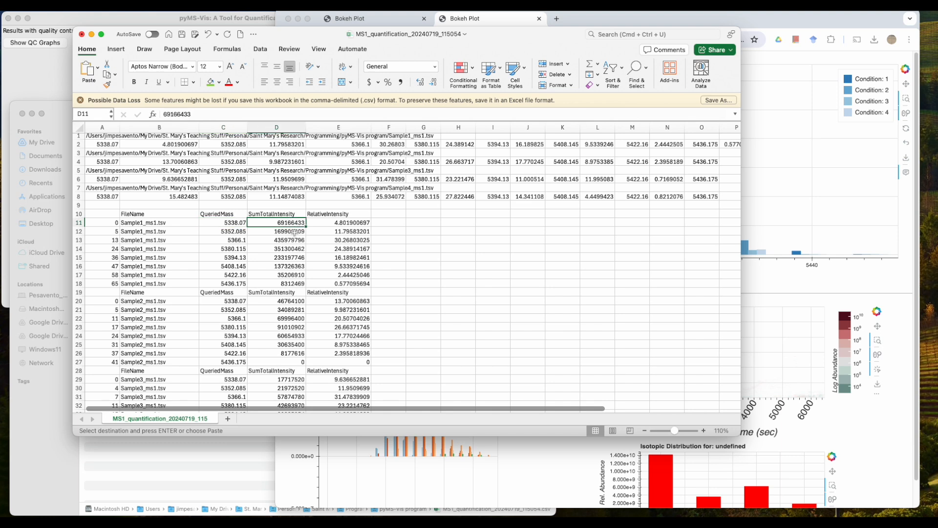
{"action": "scroll", "coordinate": [323, 234], "scroll_direction": "up", "scroll_amount": 1}
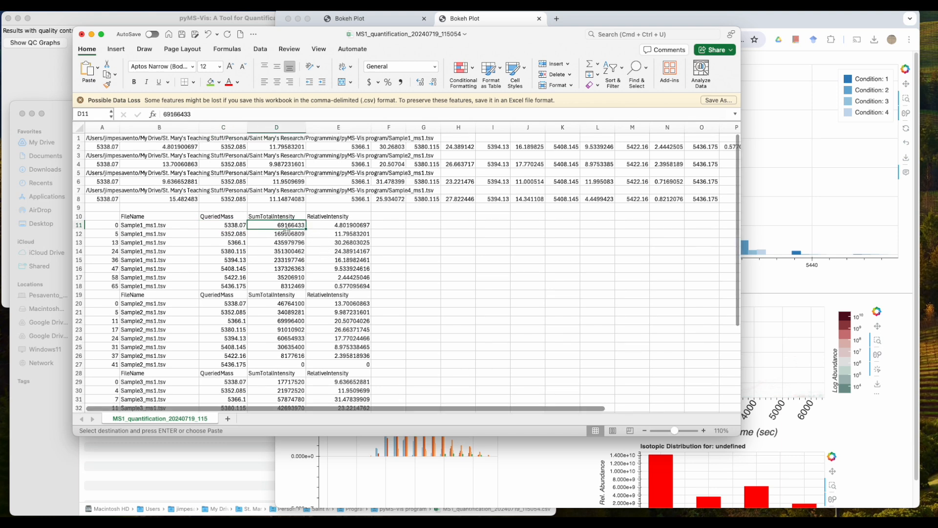
{"action": "left_click", "coordinate": [362, 230]}
{"action": "left_click", "coordinate": [293, 227]}
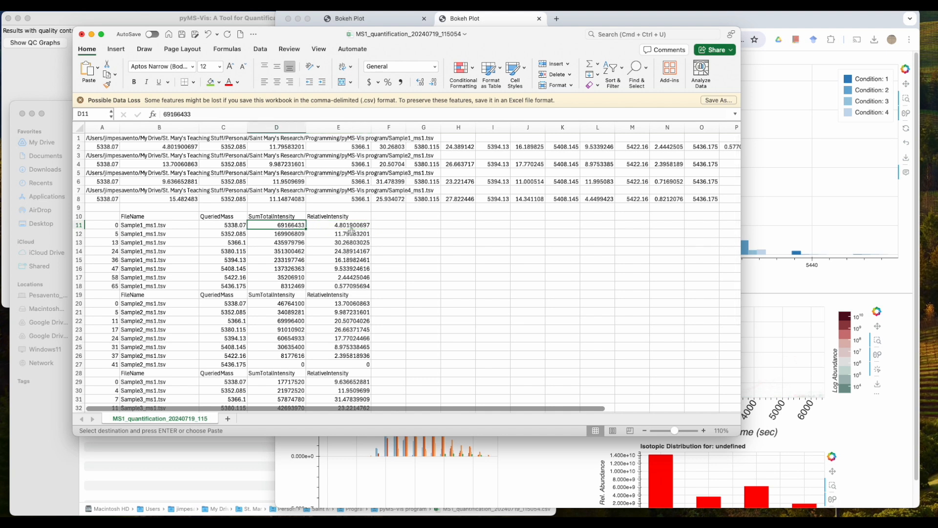
Step: Total Sample1's SumTotalIntensity values in cell G11 with a SUM of D11:D18
{"action": "left_click", "coordinate": [422, 226]}
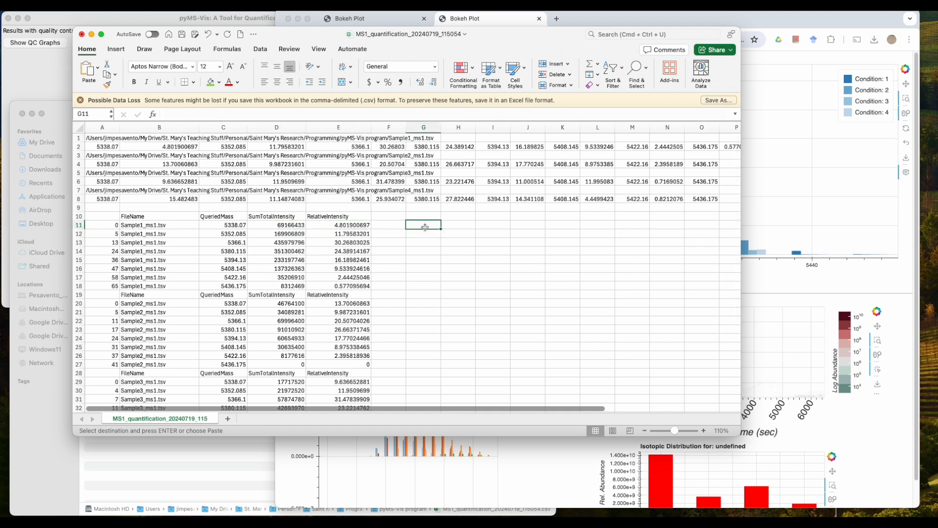
{"action": "scroll", "coordinate": [438, 239], "scroll_direction": "down", "scroll_amount": 2}
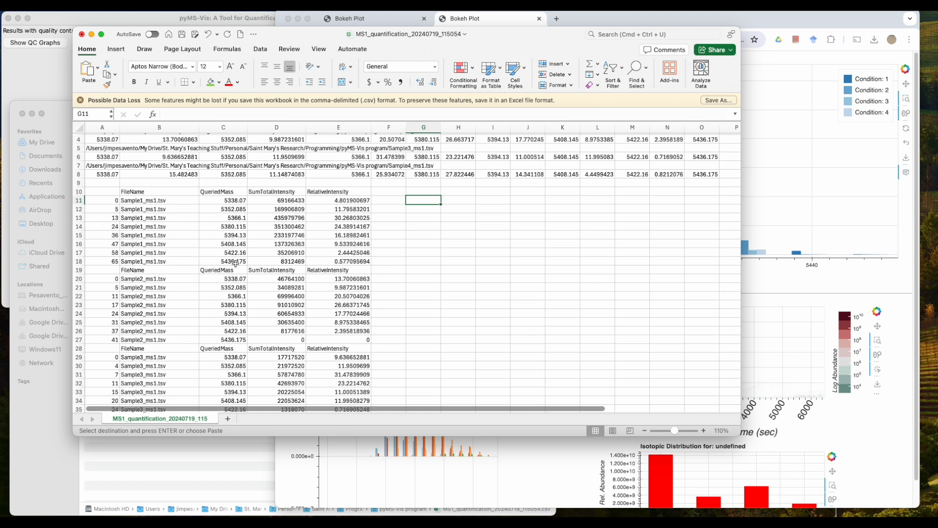
{"action": "type", "text": "=sum("}
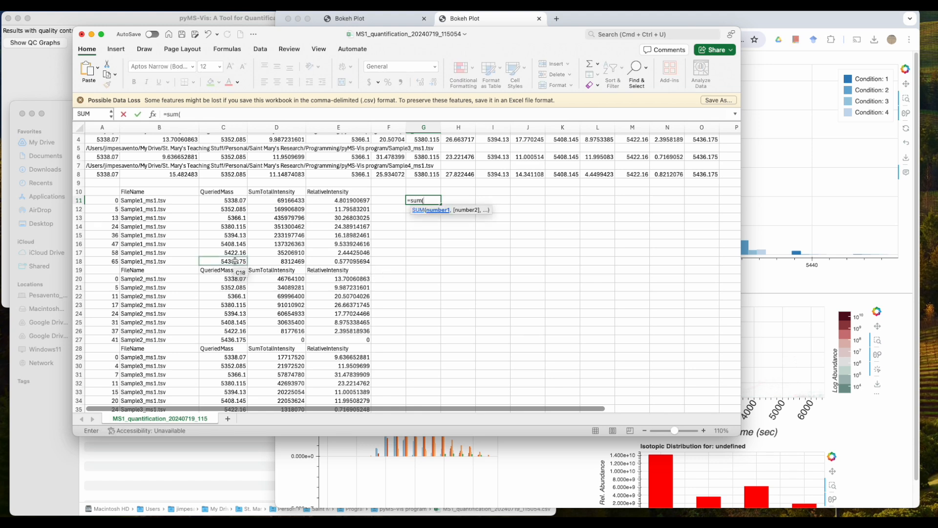
{"action": "left_click_drag", "start_coordinate": [286, 202], "coordinate": [321, 260]}
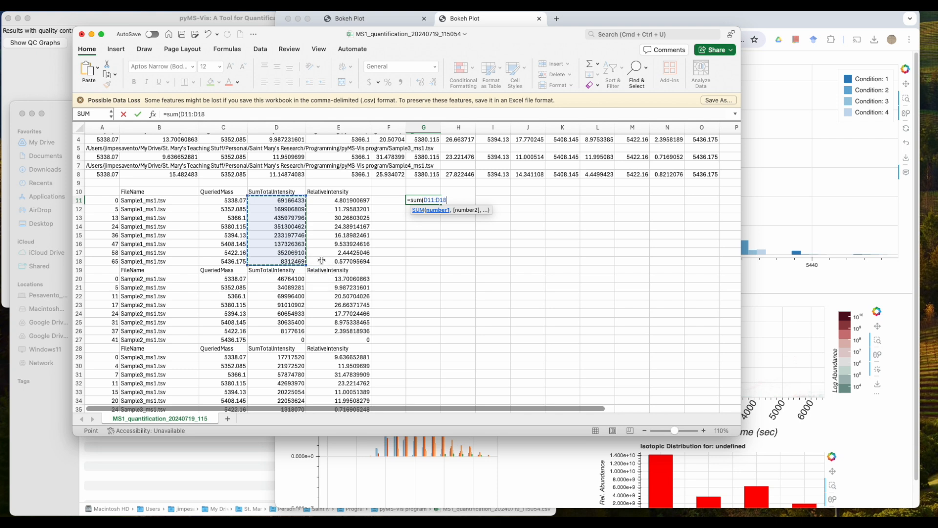
{"action": "key", "text": "Return"}
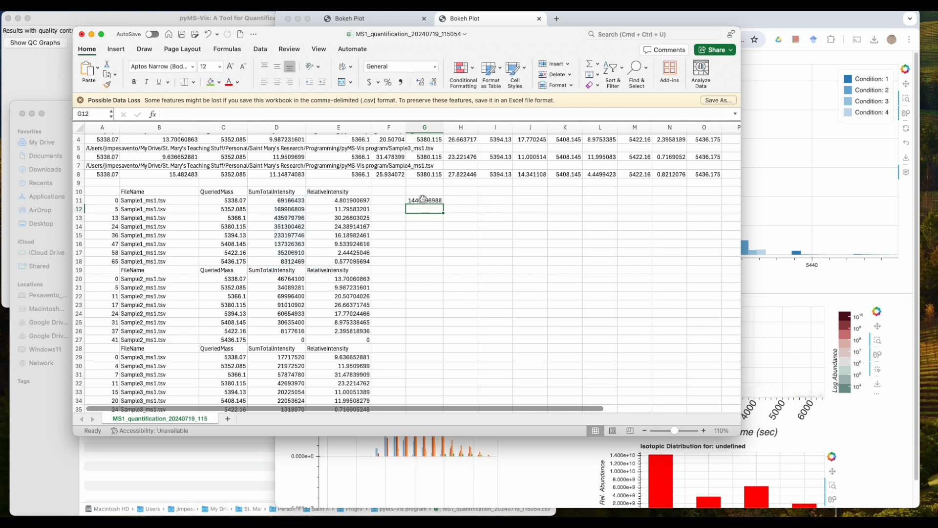
Step: Copy the Sample1 total formula from G11 into G20 for the Sample2 table
{"action": "key", "text": "super+c"}
{"action": "left_click", "coordinate": [425, 279]}
{"action": "key", "text": "super+v"}
Step: Format the Sample1 and Sample2 totals in G11 and G20 as Scientific with 2 decimal places
{"action": "left_click", "coordinate": [429, 201]}
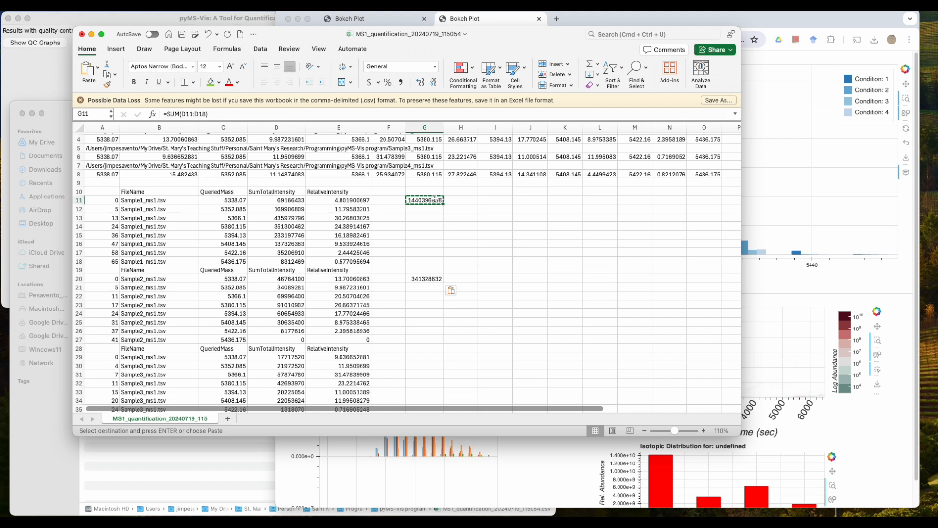
{"action": "left_click", "coordinate": [261, 49]}
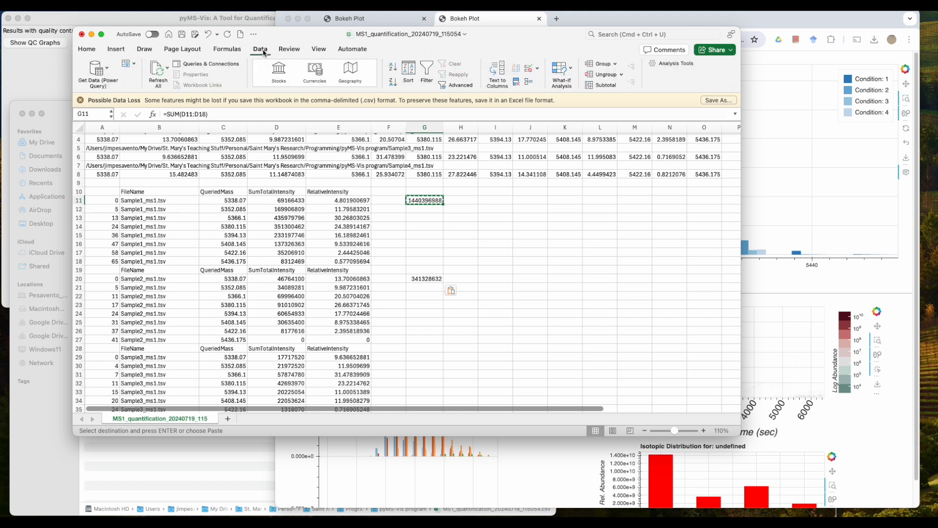
{"action": "right_click", "coordinate": [438, 200]}
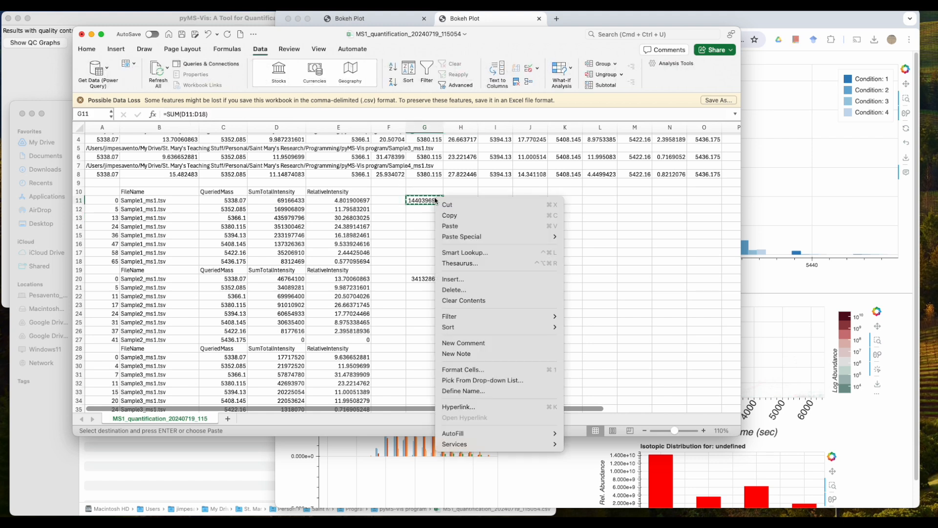
{"action": "left_click", "coordinate": [489, 369]}
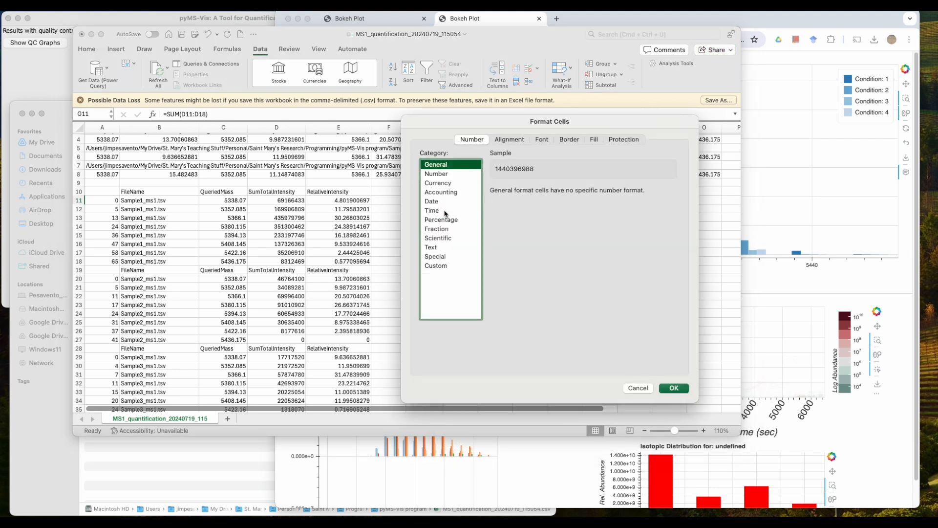
{"action": "left_click", "coordinate": [442, 238]}
{"action": "left_click", "coordinate": [674, 388]}
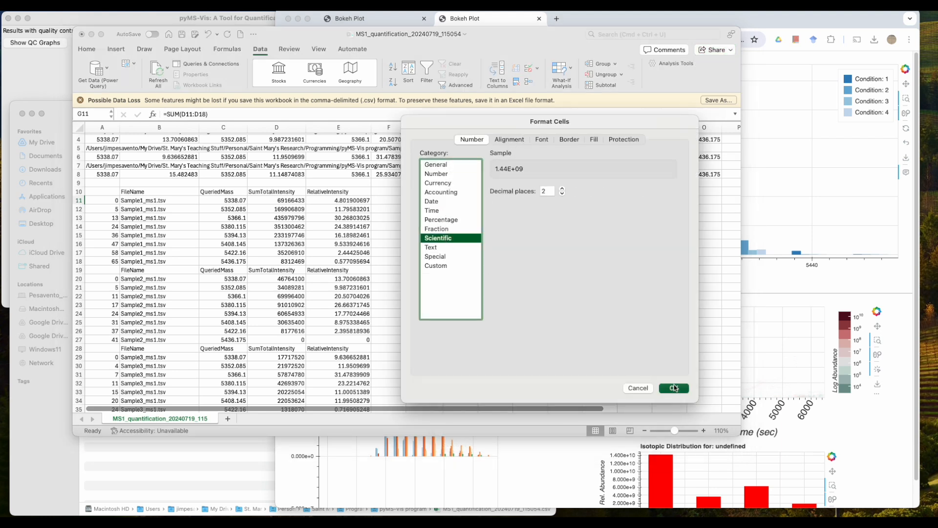
{"action": "left_click", "coordinate": [428, 279]}
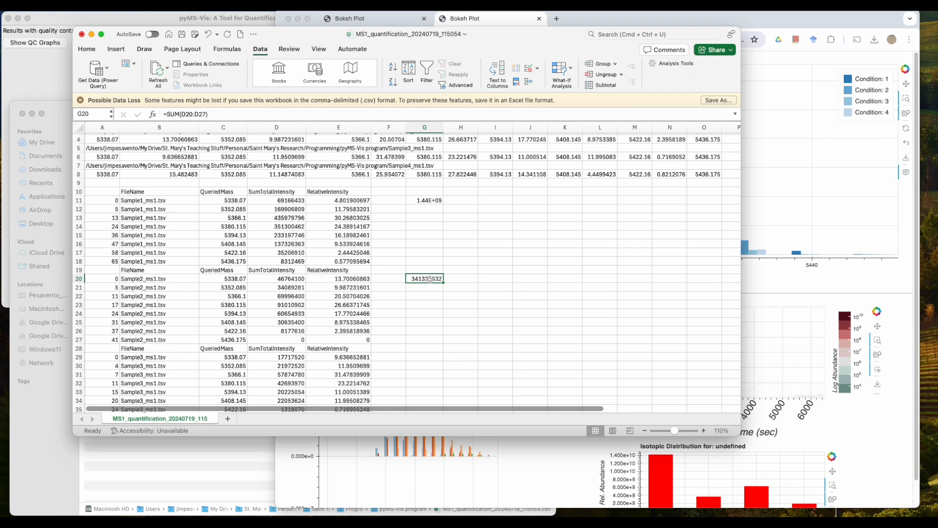
{"action": "key", "text": "super+y"}
Step: Copy the formatted Sample2 total from G20 into G29 and G38 for the Sample3 and Sample4 tables
{"action": "key", "text": "super+c"}
{"action": "scroll", "coordinate": [435, 283], "scroll_direction": "down", "scroll_amount": 1}
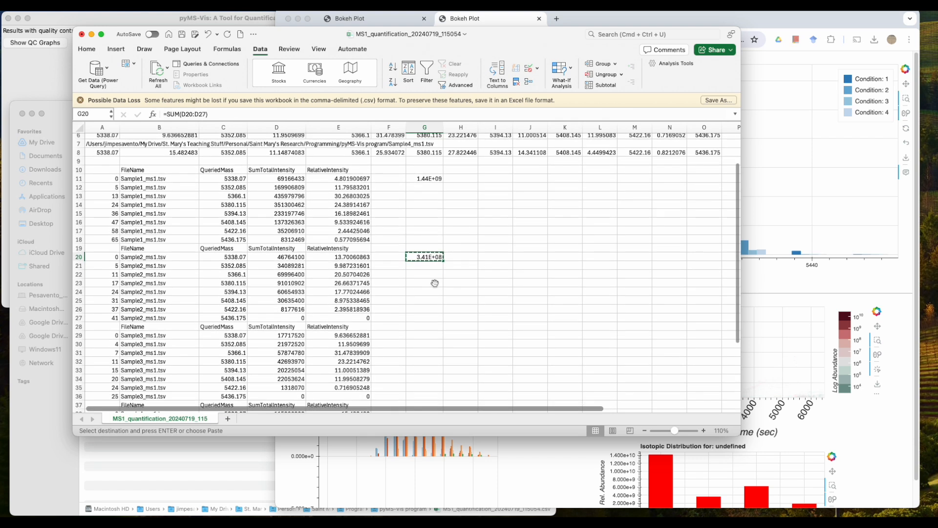
{"action": "left_click", "coordinate": [425, 336]}
{"action": "key", "text": "super+v"}
{"action": "scroll", "coordinate": [420, 318], "scroll_direction": "down", "scroll_amount": 5}
{"action": "left_click", "coordinate": [425, 313]}
{"action": "key", "text": "super+v"}
Step: Select Sample1's SumTotalIntensity values in D11:D18 to review them beside the sample totals in column G
{"action": "scroll", "coordinate": [497, 308], "scroll_direction": "up", "scroll_amount": 3}
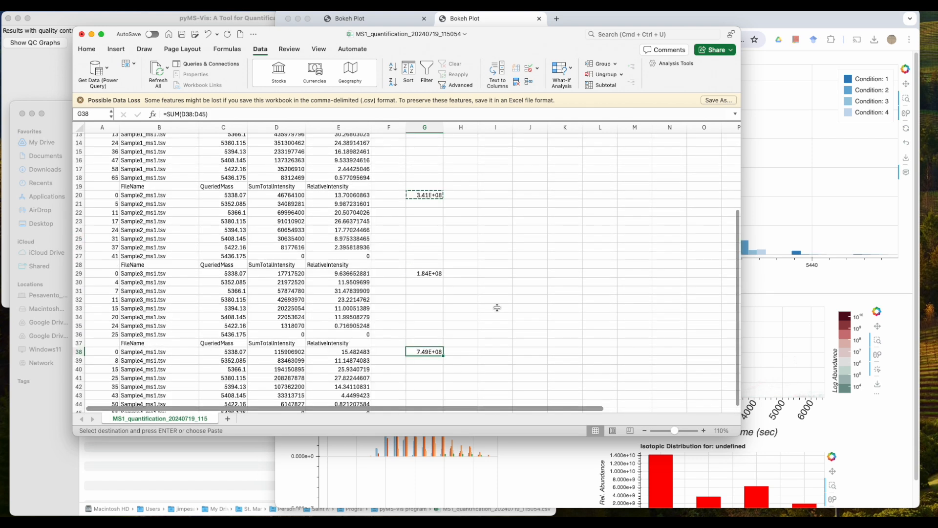
{"action": "scroll", "coordinate": [497, 308], "scroll_direction": "up", "scroll_amount": 2}
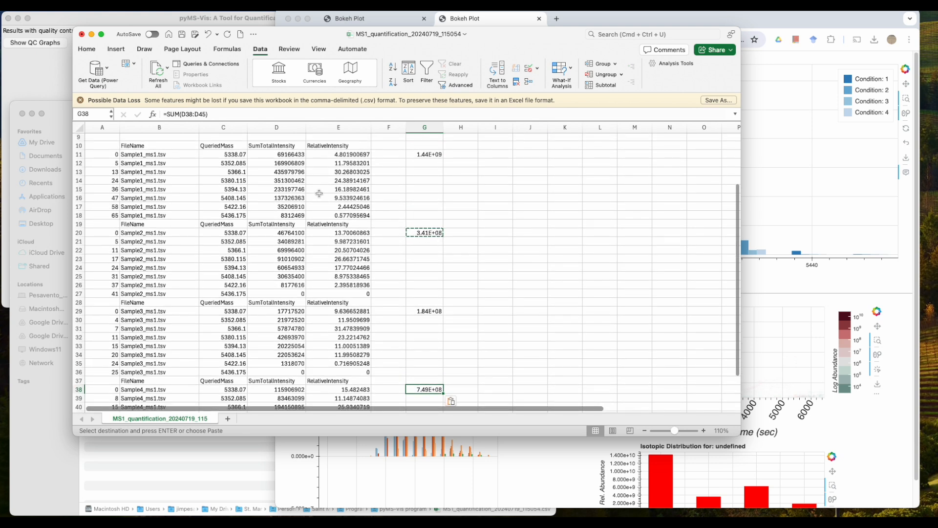
{"action": "left_click_drag", "start_coordinate": [297, 155], "coordinate": [298, 215]}
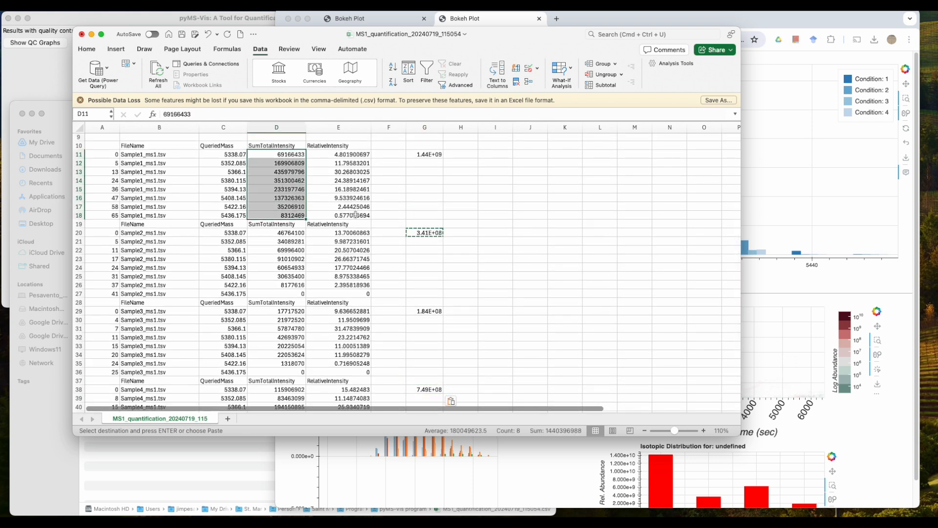
Step: Compare the Sample1, Sample2 and Sample3 intensity totals in G11, G20 and G29
{"action": "left_click", "coordinate": [484, 205]}
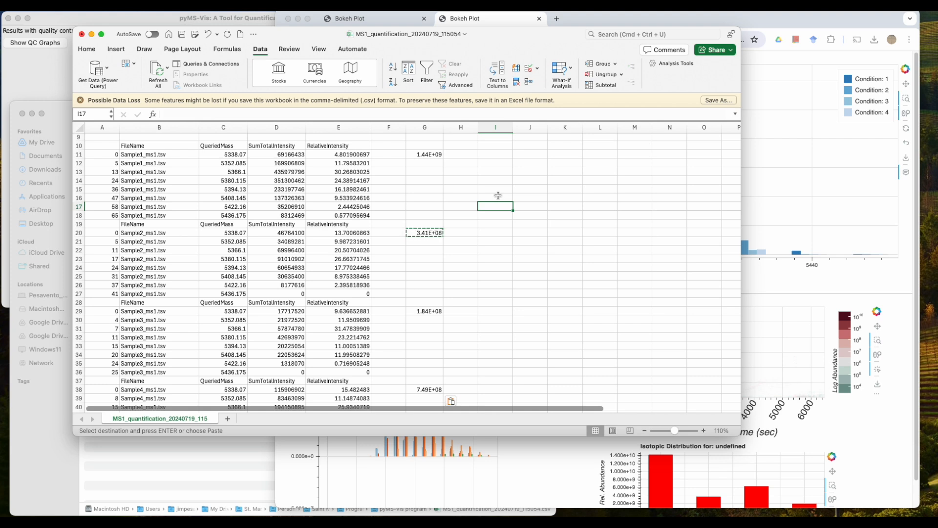
{"action": "left_click", "coordinate": [454, 164]}
{"action": "left_click", "coordinate": [434, 155]}
{"action": "left_click", "coordinate": [432, 232]}
{"action": "left_click", "coordinate": [440, 311]}
{"action": "left_click", "coordinate": [434, 155]}
{"action": "left_click", "coordinate": [439, 311]}
{"action": "left_click", "coordinate": [428, 153]}
{"action": "left_click", "coordinate": [434, 312]}
{"action": "left_click", "coordinate": [240, 205]}
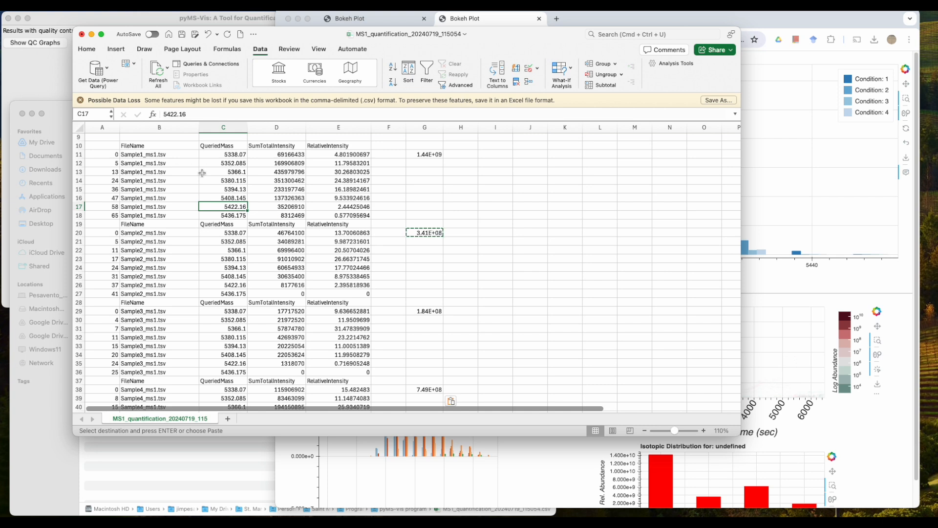
{"action": "left_click", "coordinate": [434, 316]}
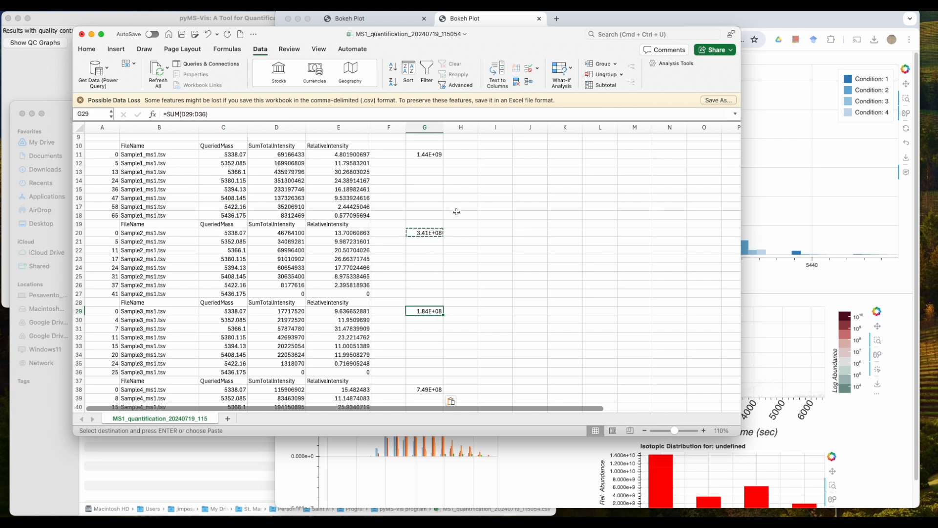
Step: Examine Sample1's SumTotalIntensity values in D11:D18 and its RelativeIntensity values in E11:E18
{"action": "scroll", "coordinate": [435, 283], "scroll_direction": "up", "scroll_amount": 1}
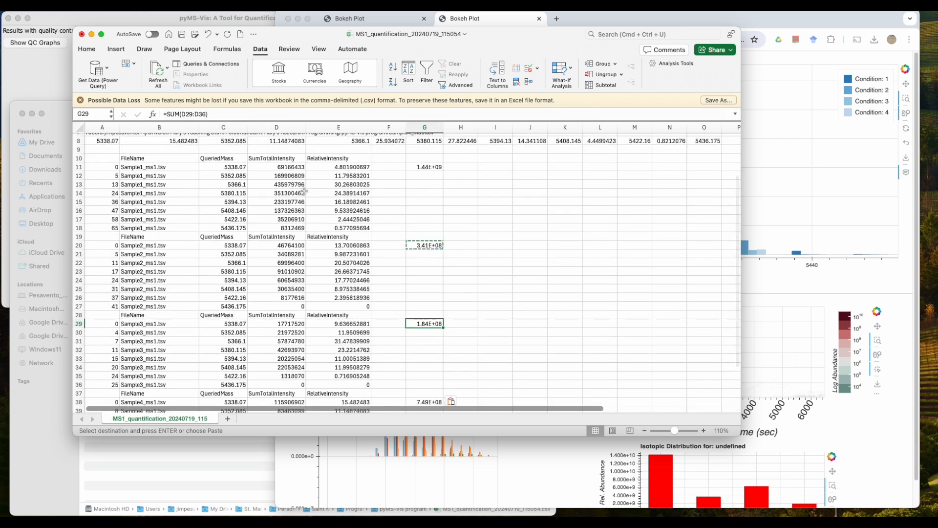
{"action": "left_click_drag", "start_coordinate": [289, 167], "coordinate": [295, 226]}
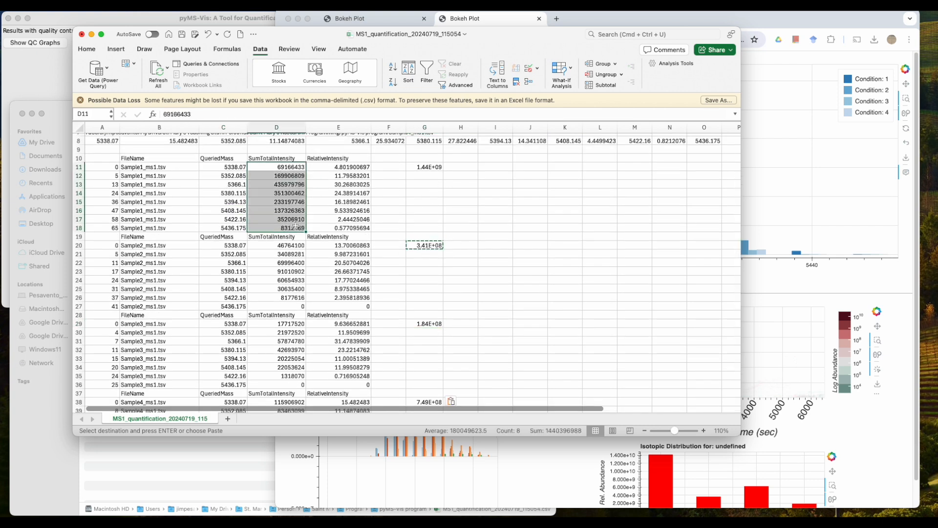
{"action": "left_click", "coordinate": [450, 219]}
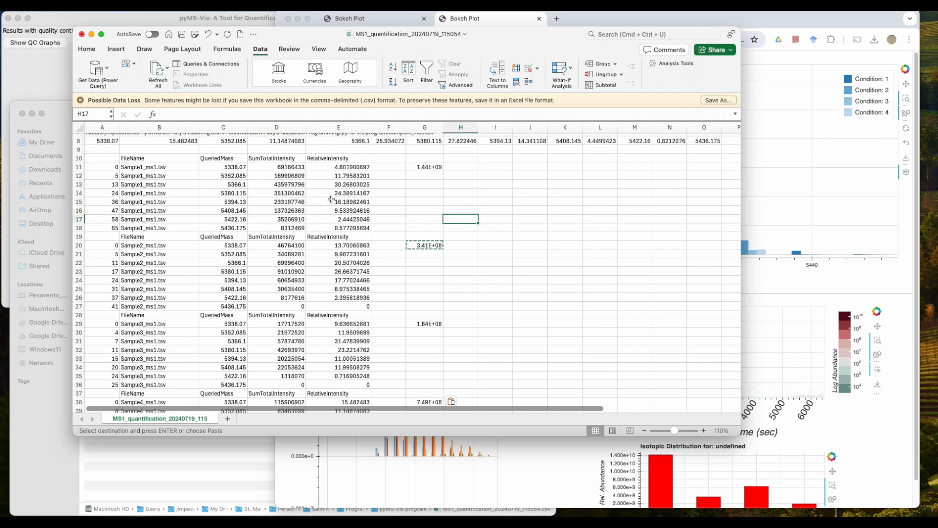
{"action": "scroll", "coordinate": [299, 191], "scroll_direction": "up", "scroll_amount": 1}
{"action": "left_click_drag", "start_coordinate": [293, 179], "coordinate": [296, 242]}
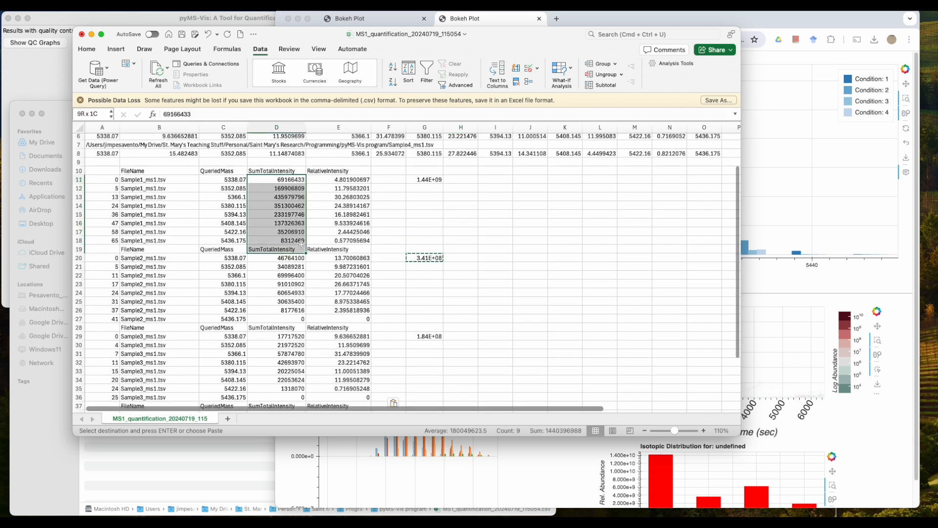
{"action": "left_click", "coordinate": [296, 231]}
{"action": "left_click_drag", "start_coordinate": [294, 181], "coordinate": [296, 240]}
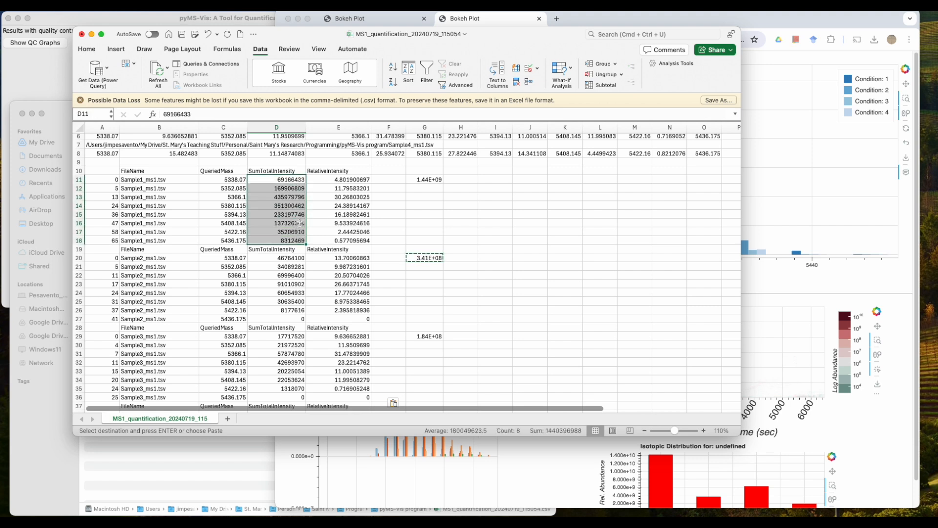
{"action": "left_click", "coordinate": [244, 181]}
{"action": "scroll", "coordinate": [401, 205], "scroll_direction": "up", "scroll_amount": 1}
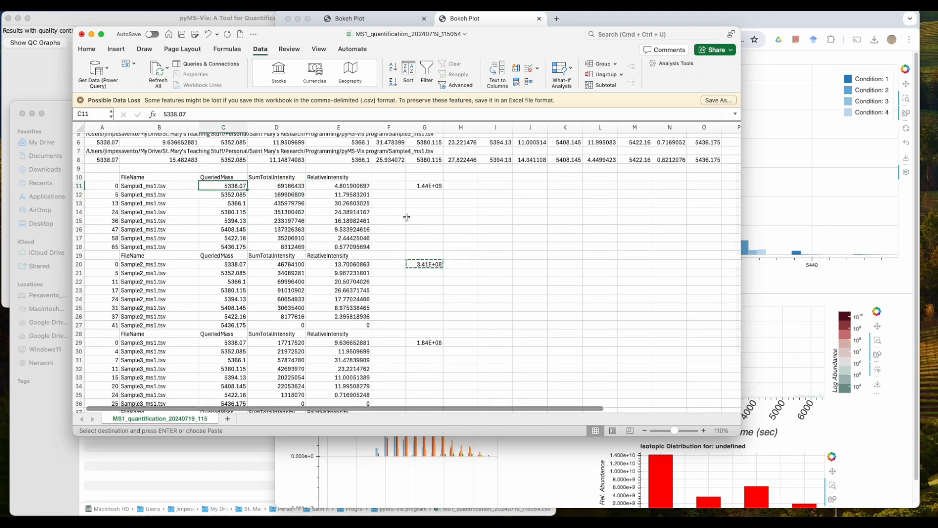
{"action": "left_click_drag", "start_coordinate": [347, 186], "coordinate": [349, 246]}
{"action": "left_click", "coordinate": [481, 229]}
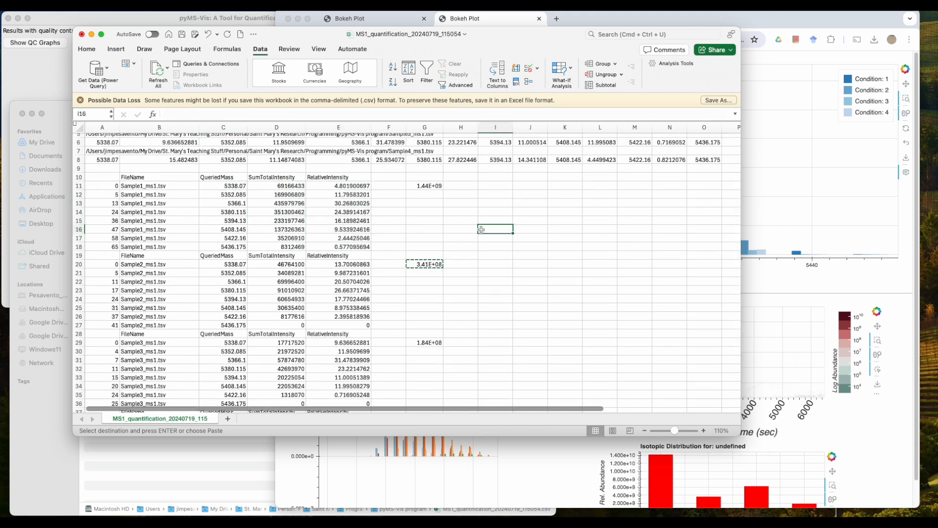
Step: Close MS1_quantification_20240719_115054.csv without saving the changes, and close the browser window with the Bokeh plots
{"action": "left_click", "coordinate": [82, 34]}
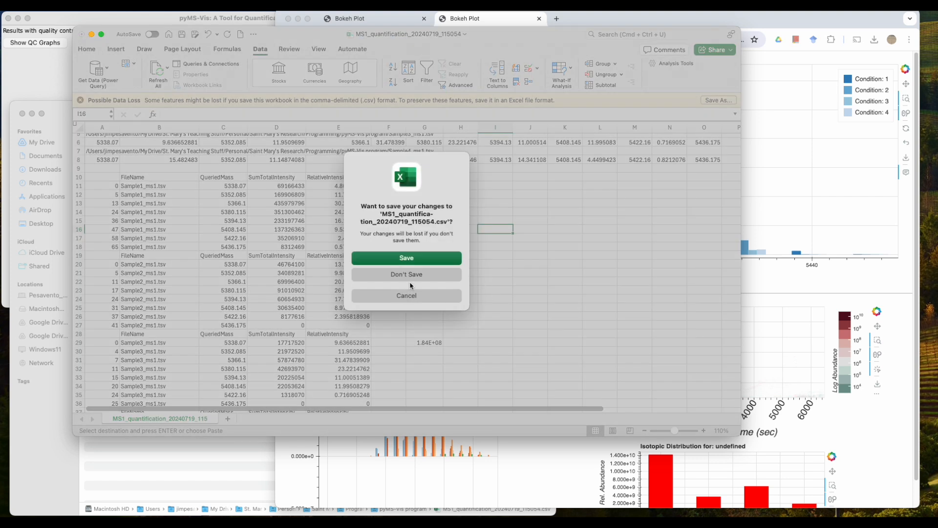
{"action": "left_click", "coordinate": [424, 273]}
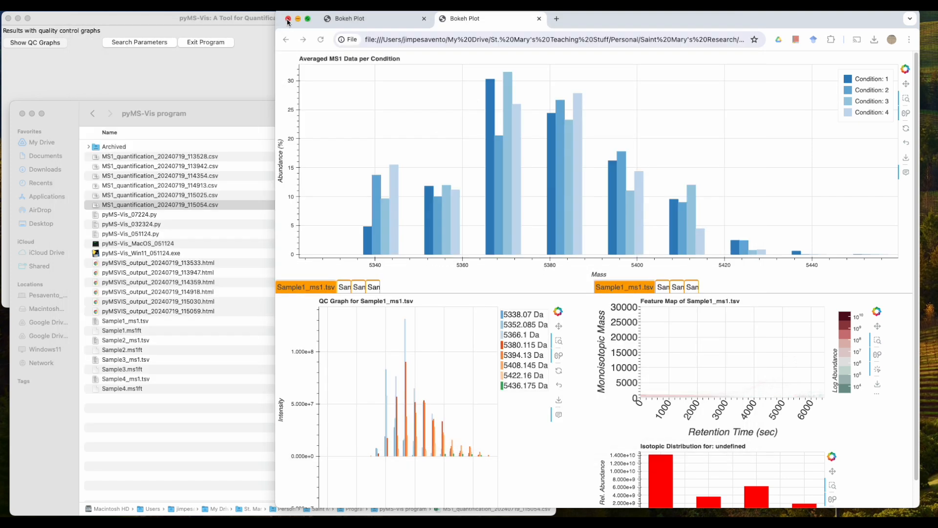
{"action": "left_click", "coordinate": [287, 19]}
Step: Resize the pyMS-Vis program folder window and move it clear of the pyMS-Vis window's controls, keeping the folder window in front
{"action": "left_click_drag", "start_coordinate": [243, 105], "coordinate": [368, 78]}
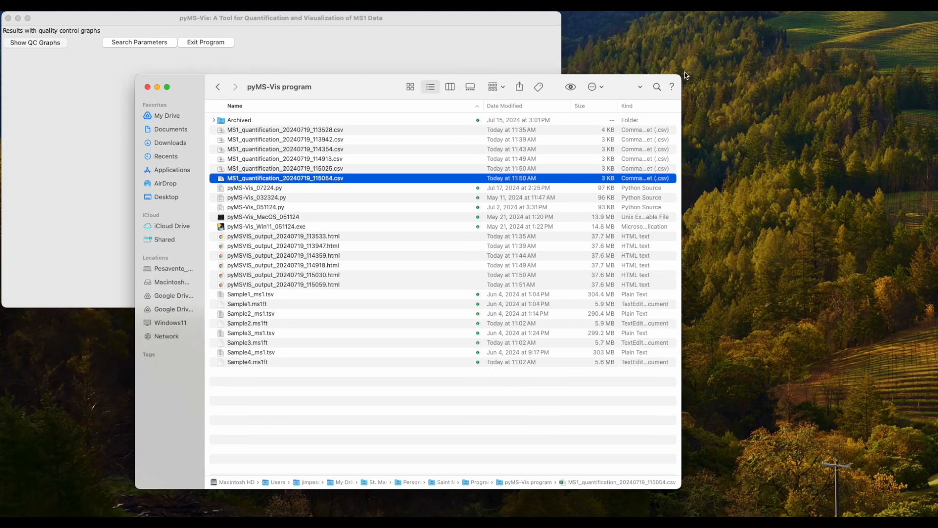
{"action": "left_click_drag", "start_coordinate": [680, 77], "coordinate": [609, 102]}
{"action": "left_click_drag", "start_coordinate": [371, 117], "coordinate": [515, 128]}
{"action": "left_click", "coordinate": [113, 134]}
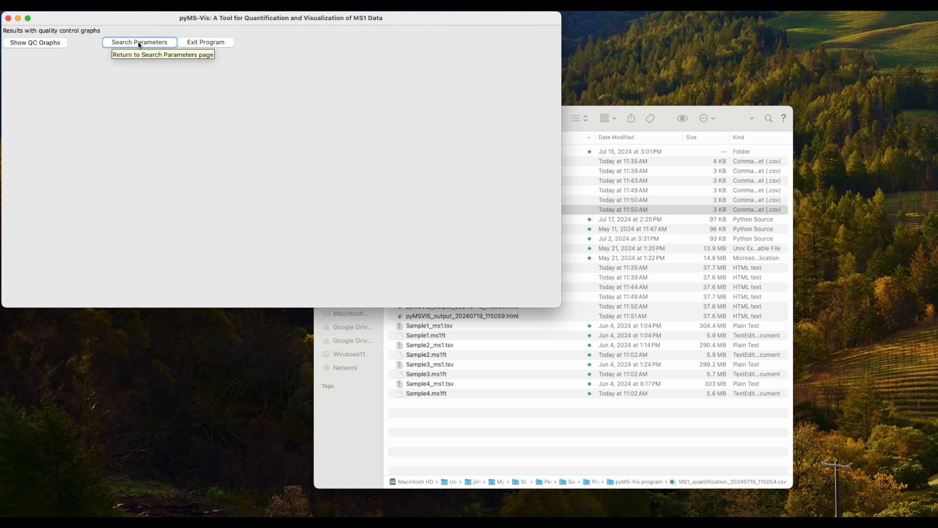
{"action": "left_click_drag", "start_coordinate": [745, 110], "coordinate": [756, 106]}
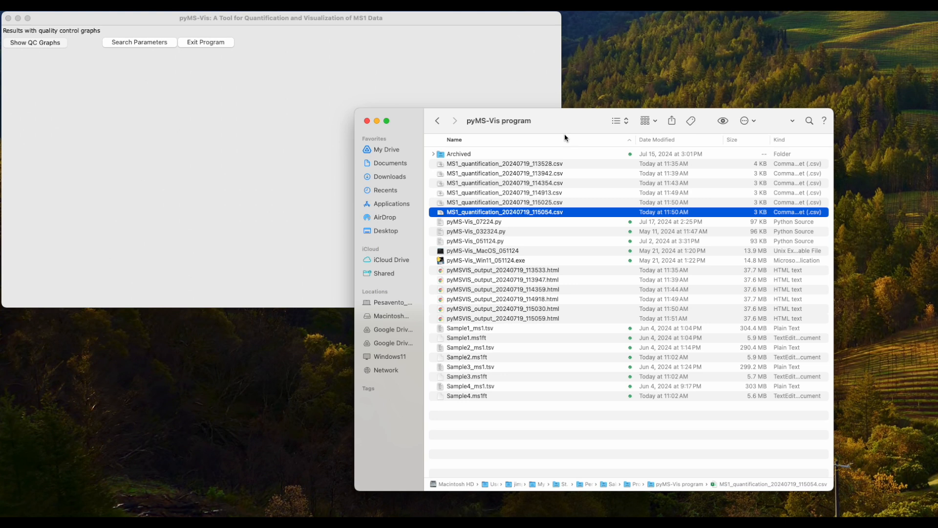
{"action": "left_click", "coordinate": [448, 76]}
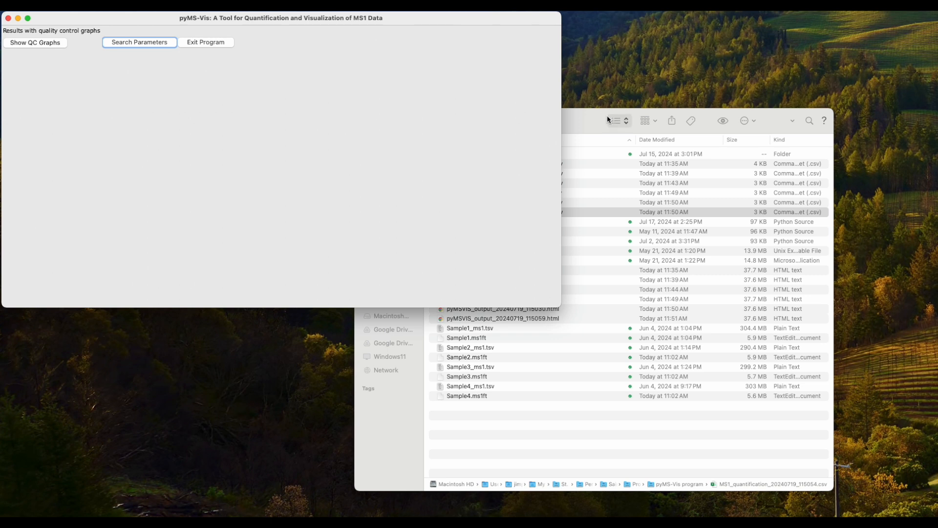
{"action": "left_click_drag", "start_coordinate": [587, 116], "coordinate": [605, 115]}
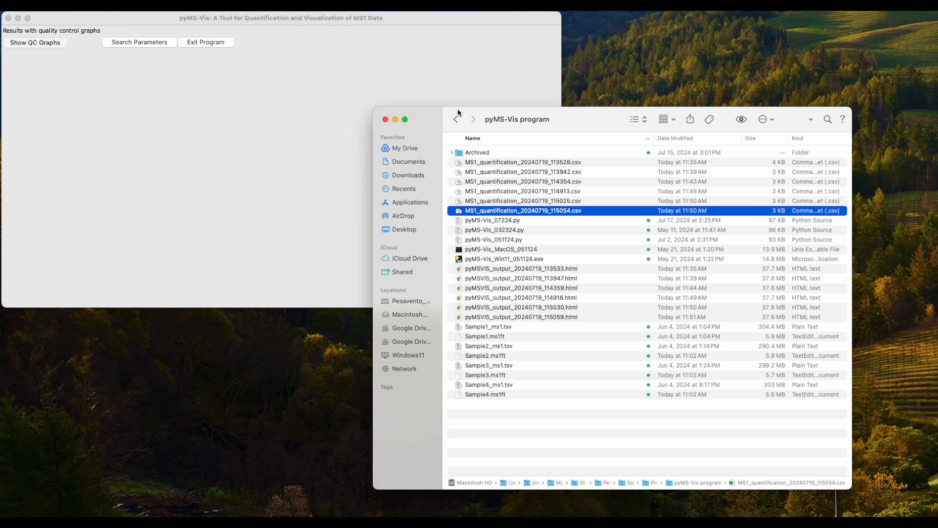
{"action": "left_click_drag", "start_coordinate": [579, 122], "coordinate": [584, 114]}
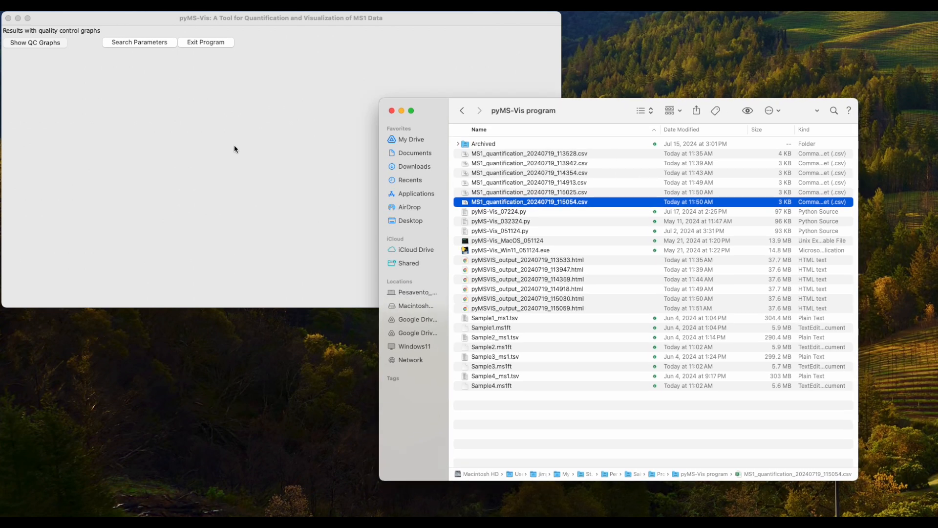